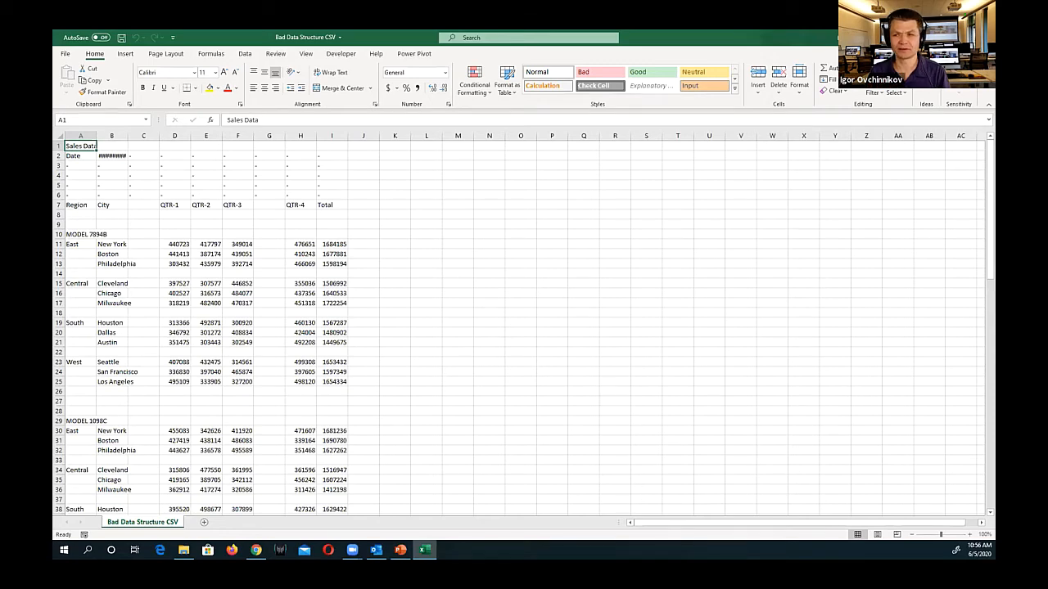
Close the Bad Data Structure CSV workbook, and start a new blank workbook in Excel
{"action": "left_click", "coordinate": [983, 36]}
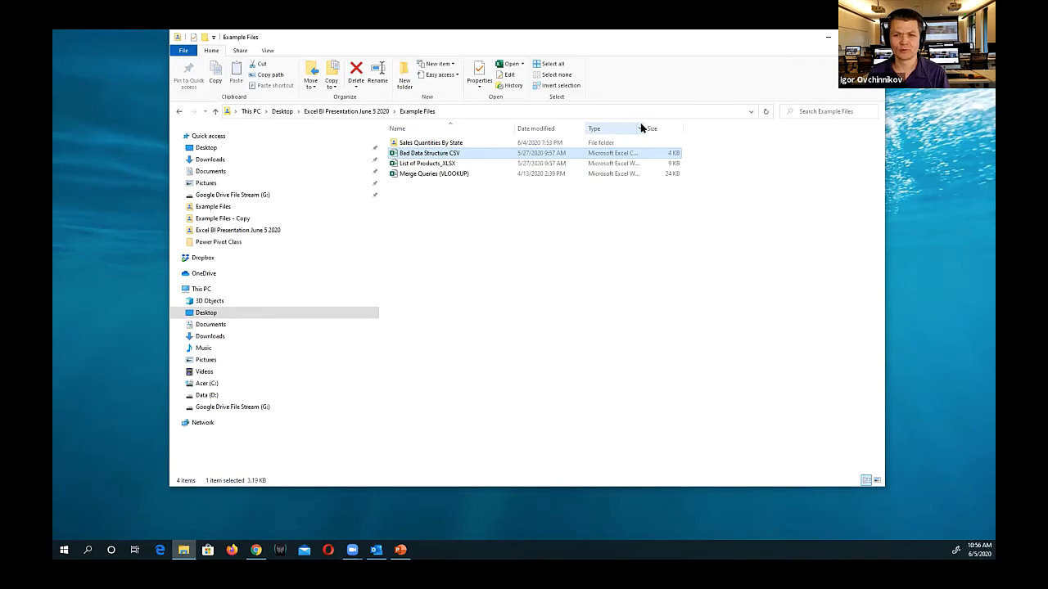
{"action": "left_click_drag", "start_coordinate": [645, 124], "coordinate": [682, 125]}
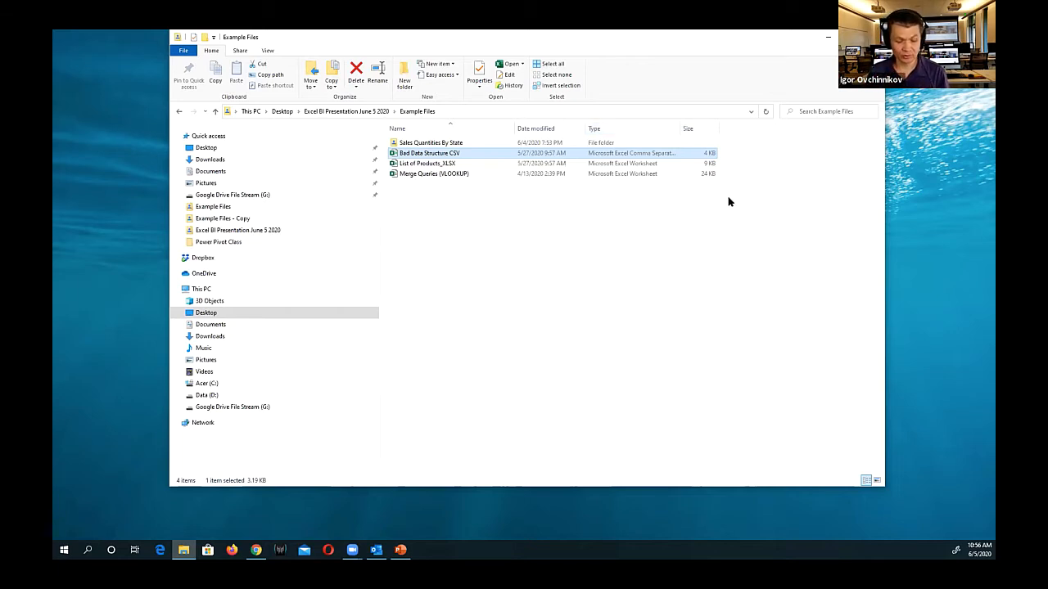
{"action": "key", "text": "super"}
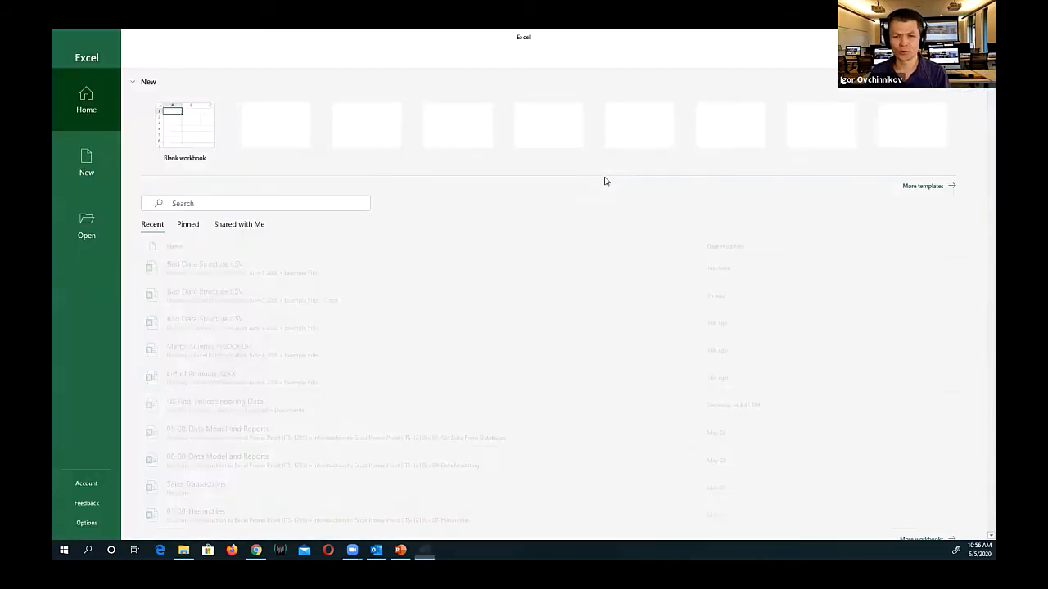
{"action": "left_click", "coordinate": [206, 134]}
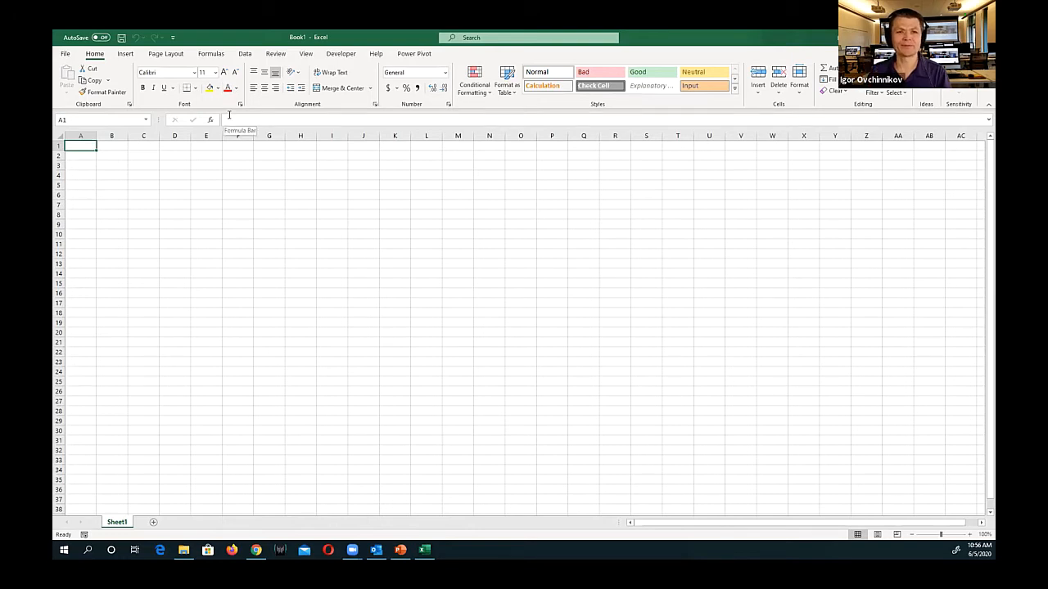
Import the Bad Data Structure CSV file from Desktop > Excel BI Presentation June 5 2020 > Example Files and open it for transformation in Power Query
{"action": "left_click", "coordinate": [246, 54]}
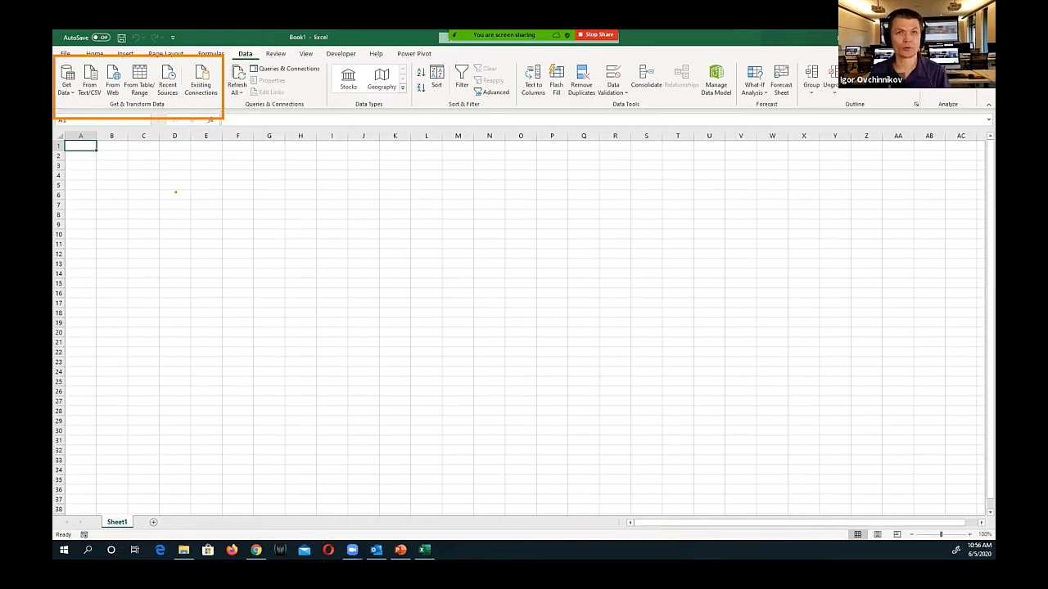
{"action": "left_click", "coordinate": [92, 79]}
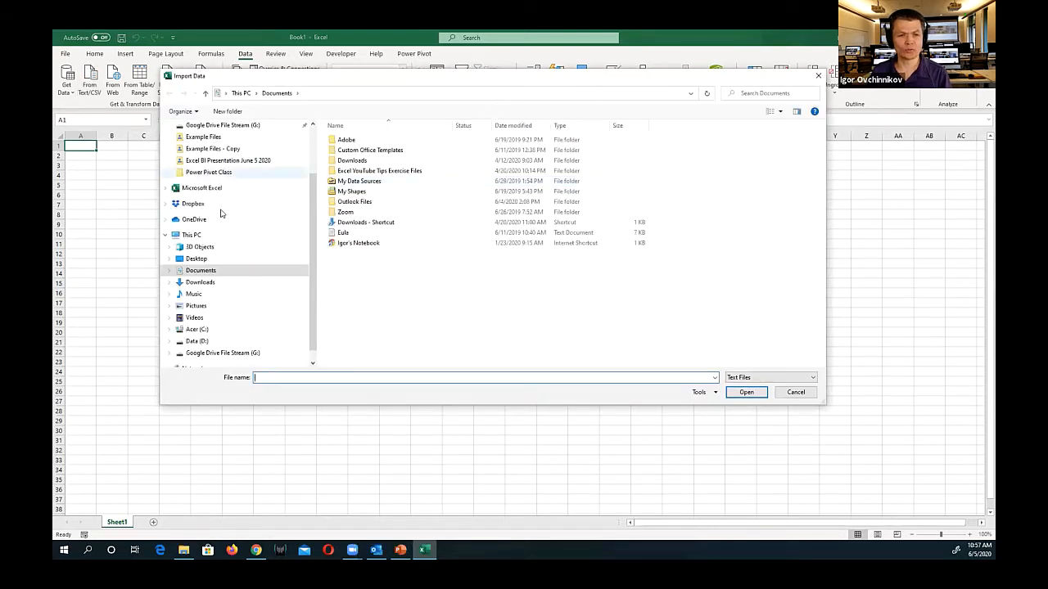
{"action": "left_click", "coordinate": [219, 259]}
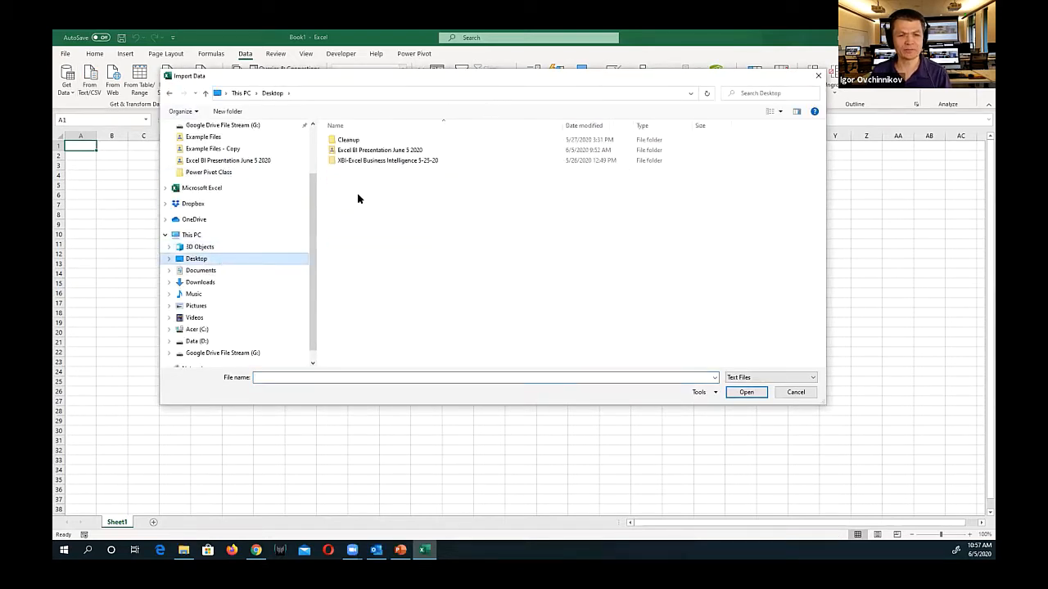
{"action": "double_click", "coordinate": [384, 150]}
{"action": "double_click", "coordinate": [370, 142]}
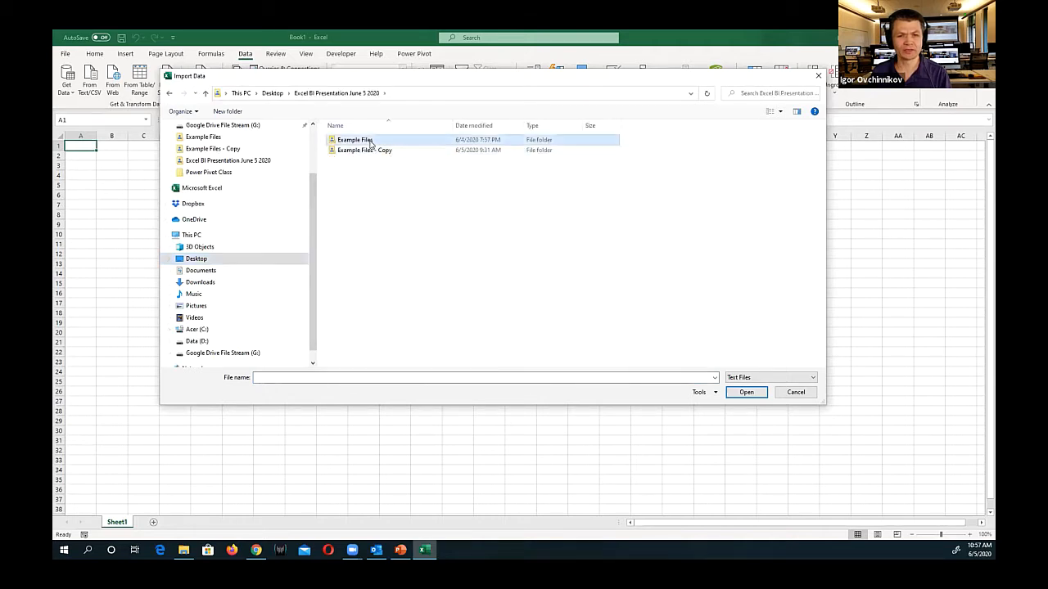
{"action": "left_click", "coordinate": [373, 152]}
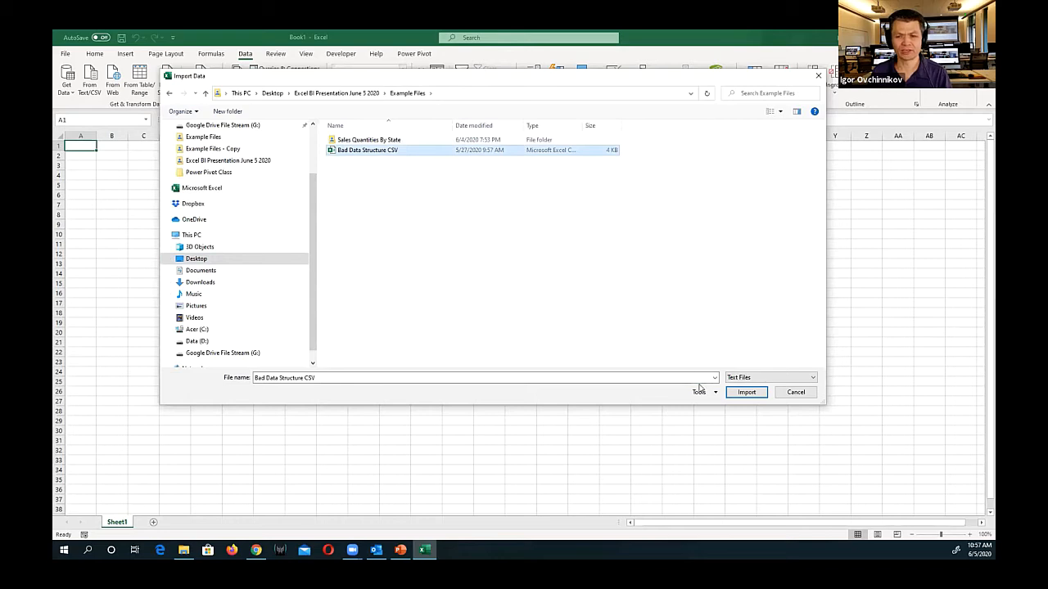
{"action": "left_click", "coordinate": [746, 393]}
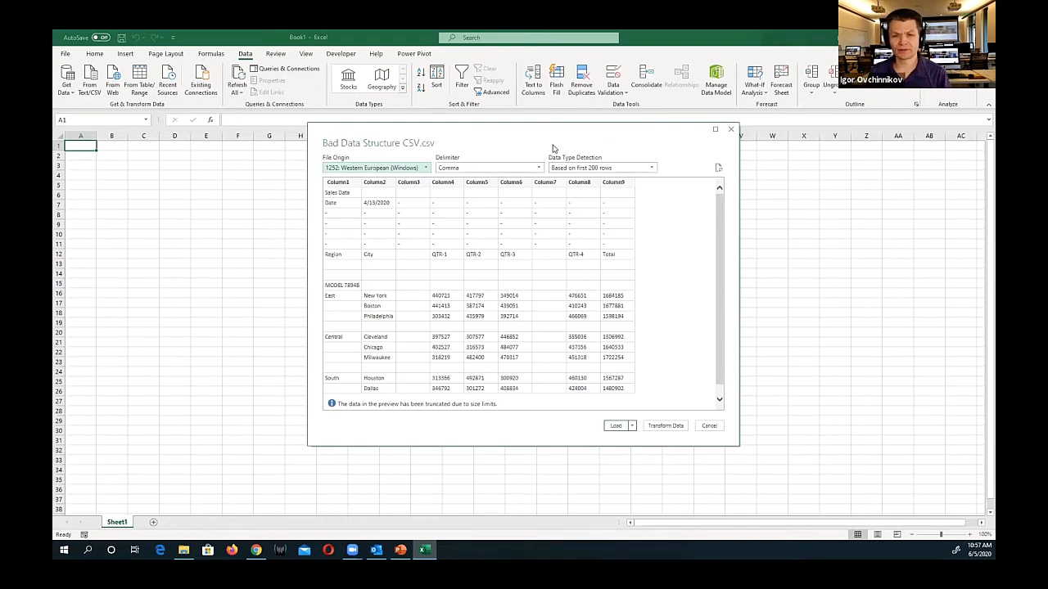
{"action": "left_click_drag", "start_coordinate": [539, 136], "coordinate": [525, 134]}
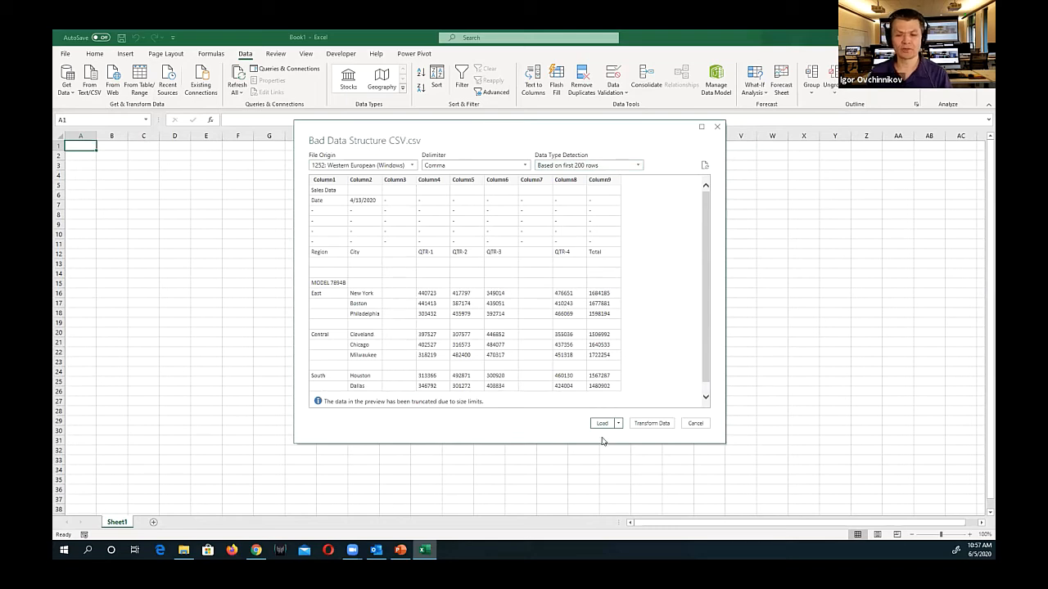
{"action": "left_click", "coordinate": [650, 423]}
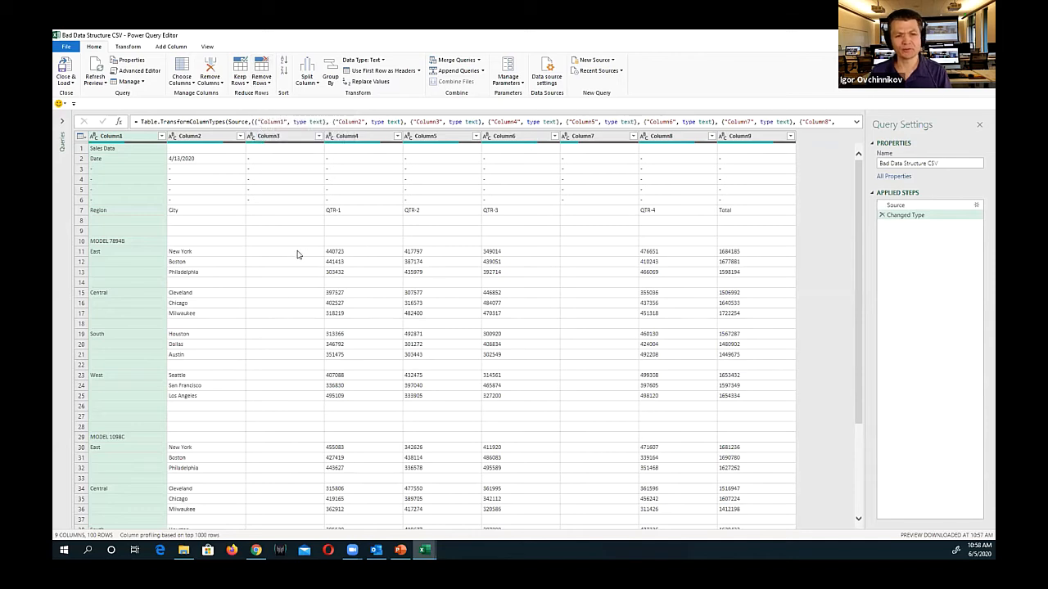
Remove all blank rows from the query and delete Column3, Column7 and Column9
{"action": "left_click", "coordinate": [261, 82]}
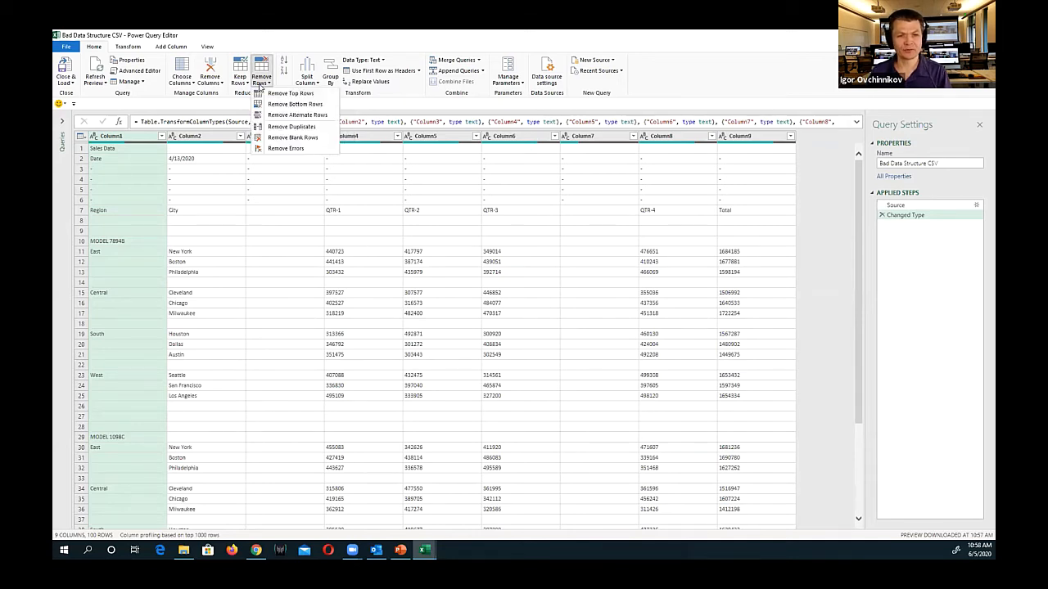
{"action": "left_click", "coordinate": [283, 137]}
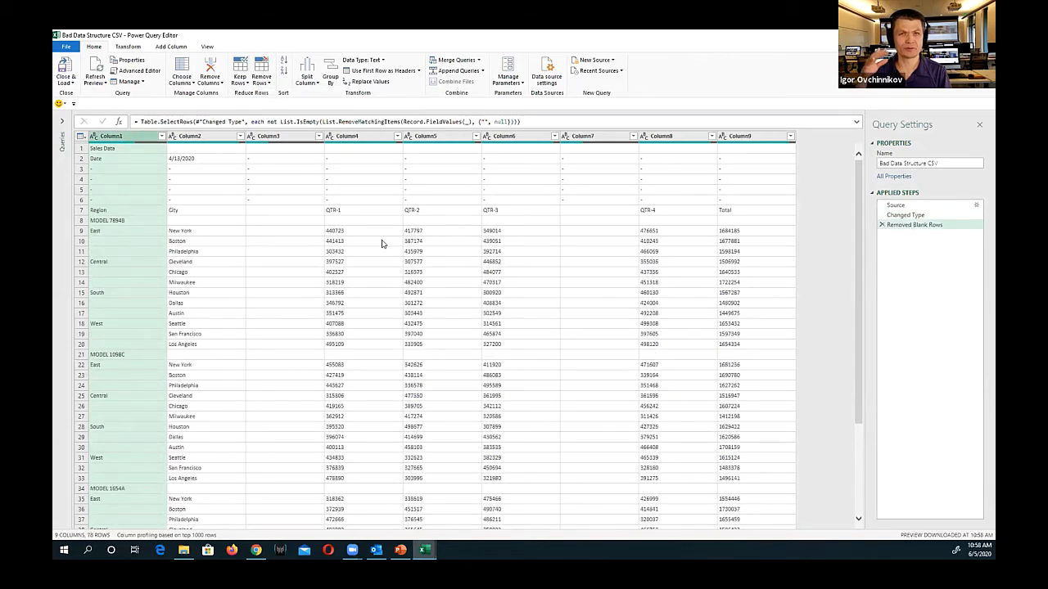
{"action": "left_click", "coordinate": [278, 136]}
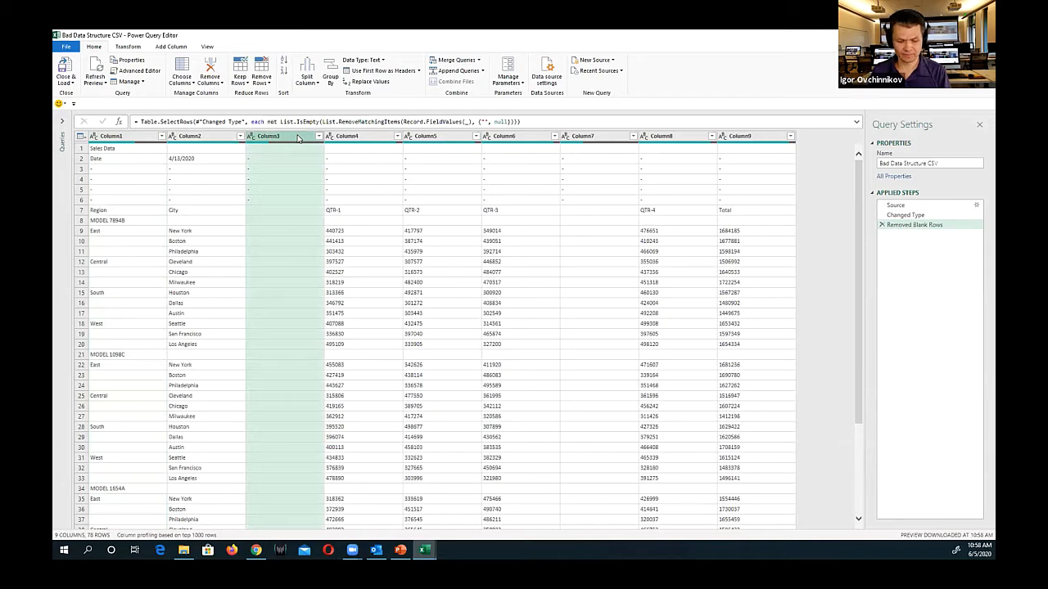
{"action": "left_click", "coordinate": [600, 137], "text": "ctrl"}
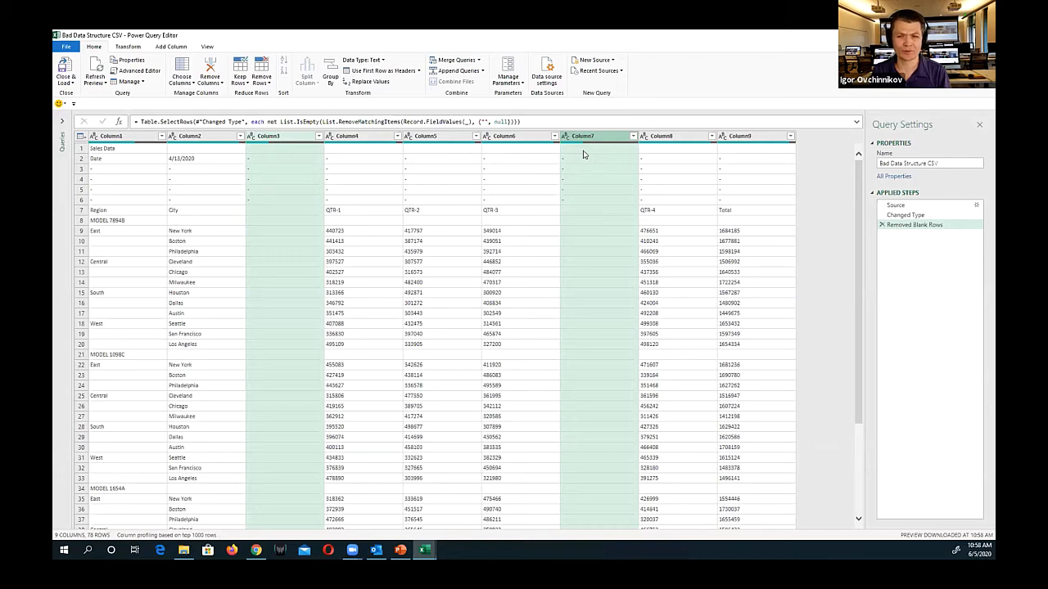
{"action": "left_click", "coordinate": [759, 138], "text": "ctrl"}
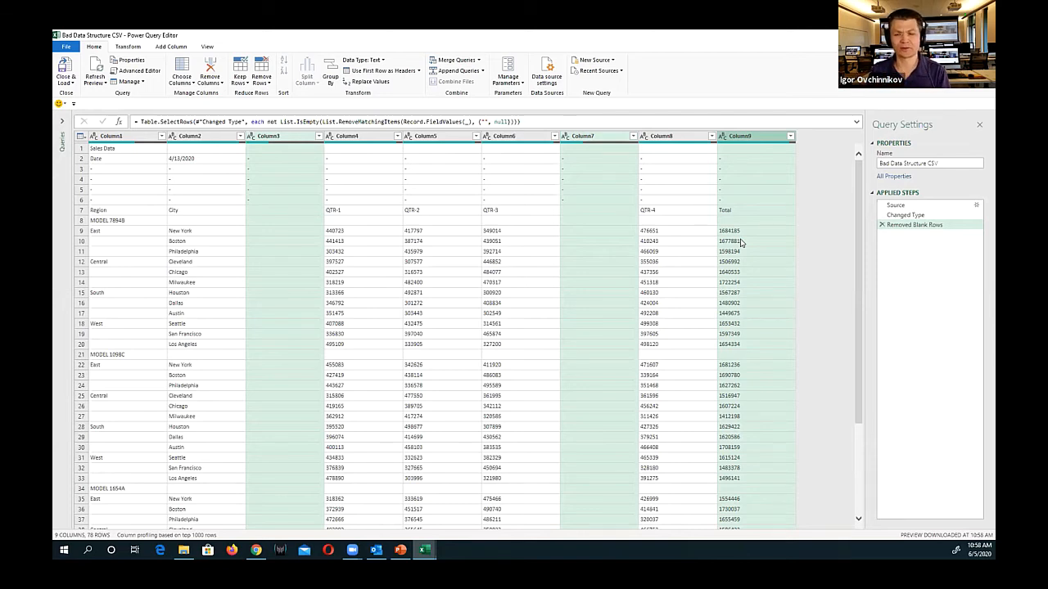
{"action": "right_click", "coordinate": [756, 137]}
{"action": "left_click", "coordinate": [773, 156]}
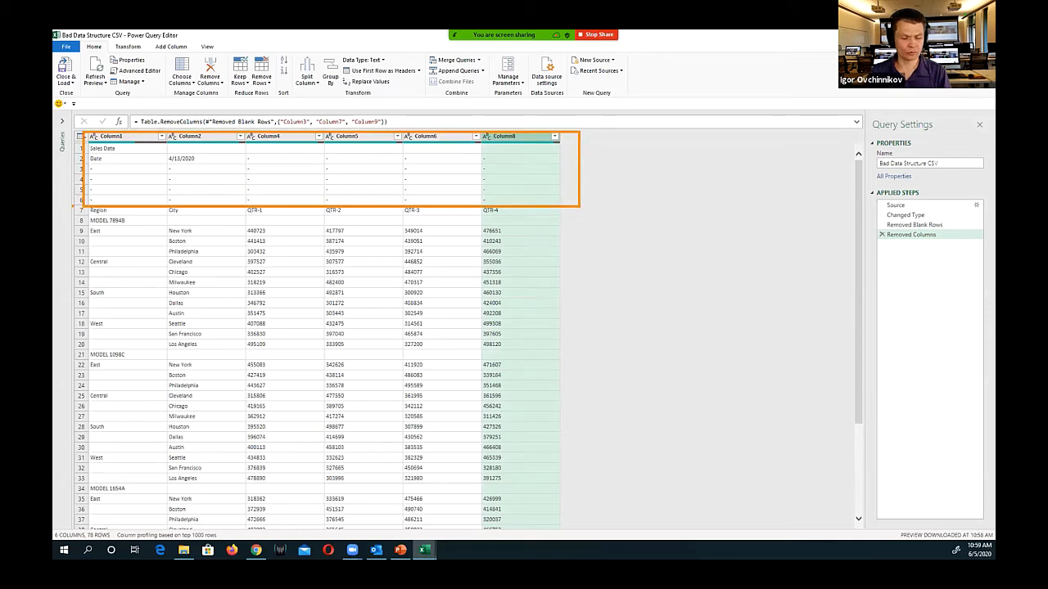
Remove the top 6 rows from the query and promote the first remaining row to column headers
{"action": "left_click", "coordinate": [263, 84]}
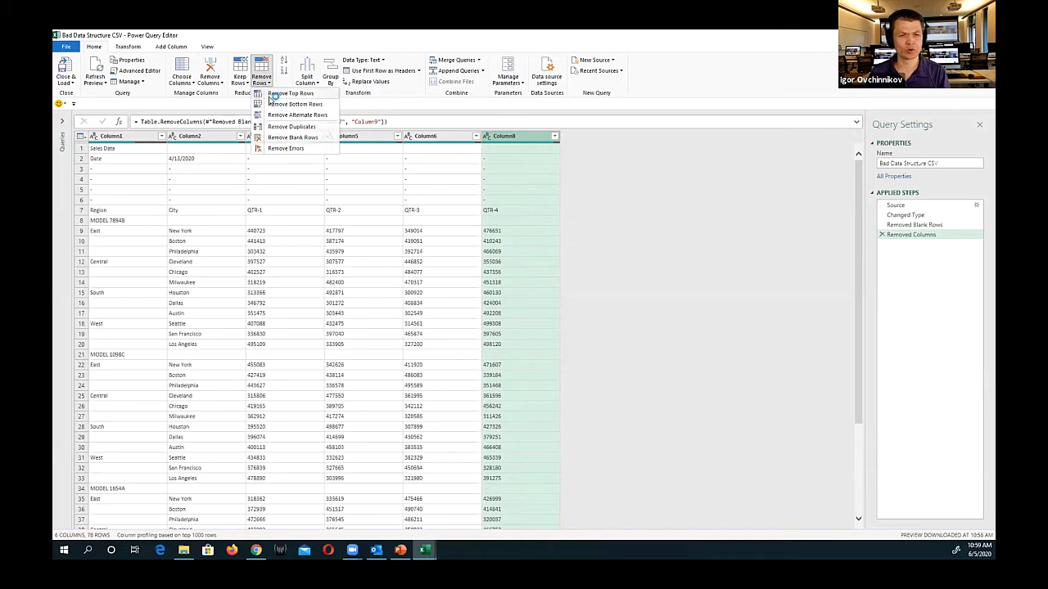
{"action": "left_click", "coordinate": [292, 136]}
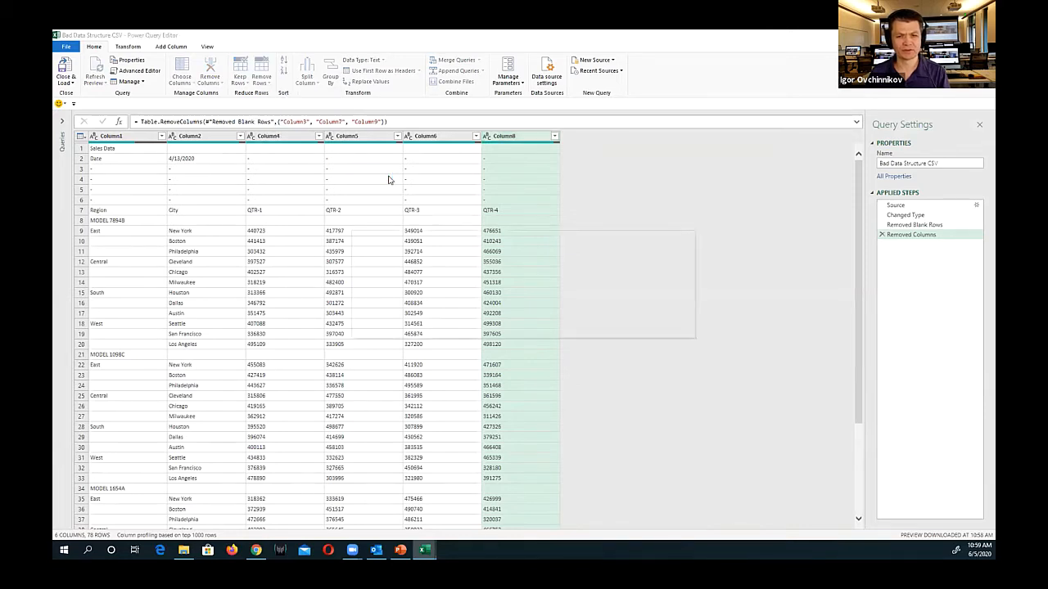
{"action": "type", "text": "6"}
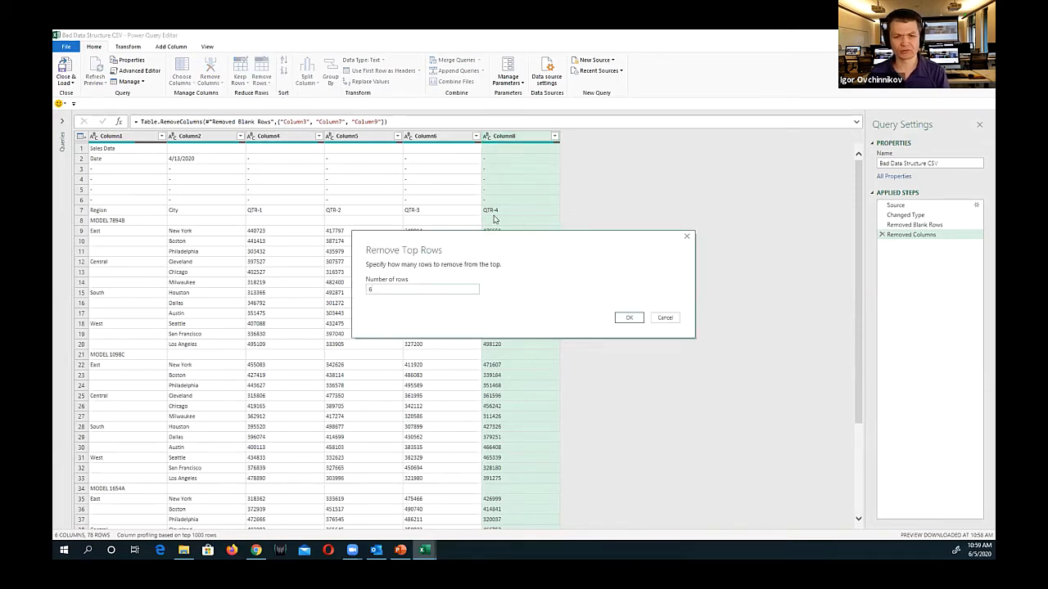
{"action": "left_click", "coordinate": [627, 318]}
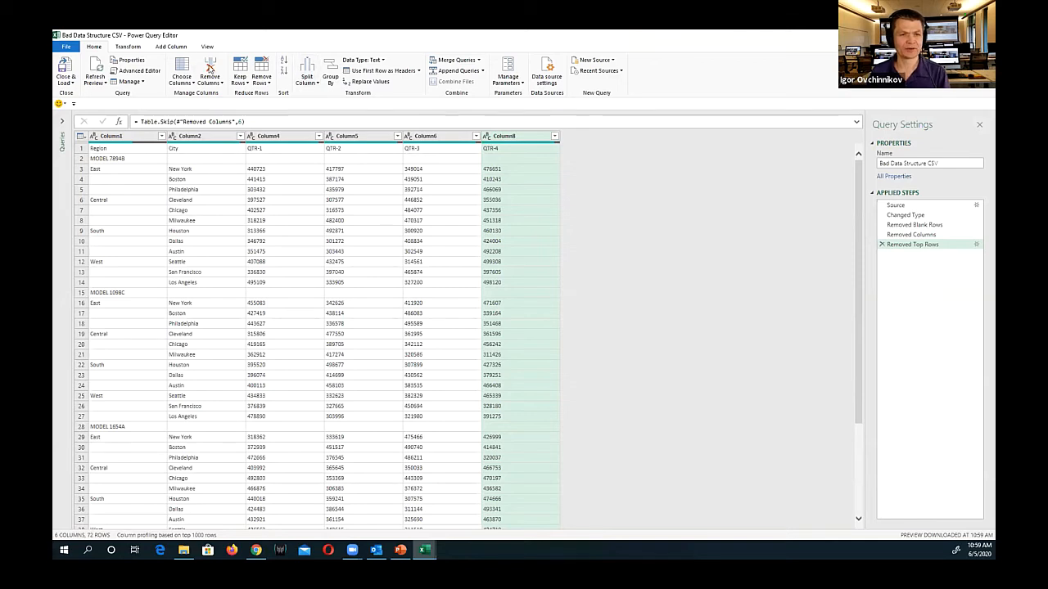
{"action": "left_click", "coordinate": [368, 72]}
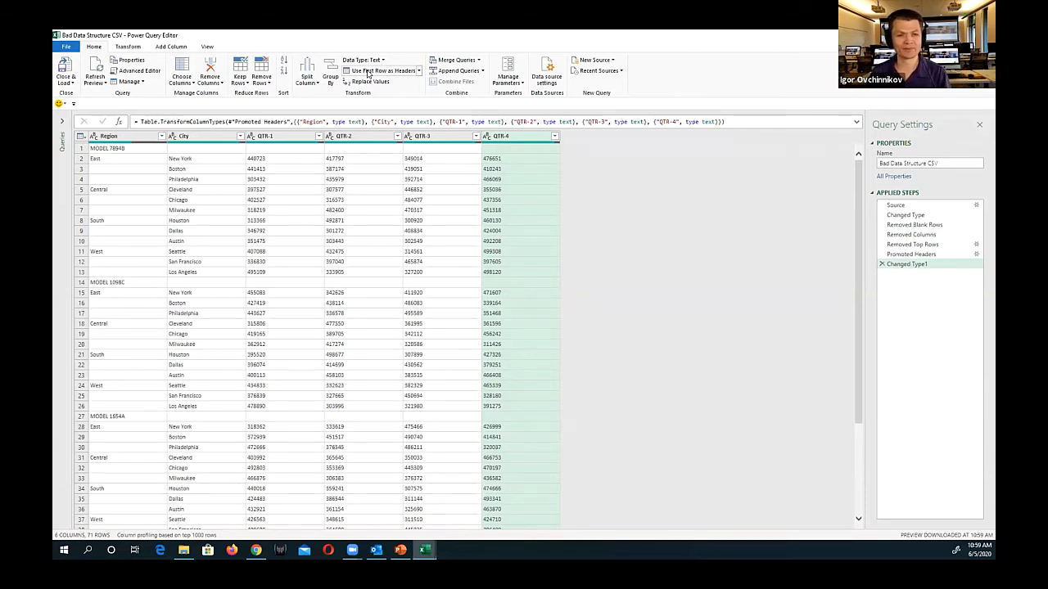
{"action": "left_click", "coordinate": [122, 169]}
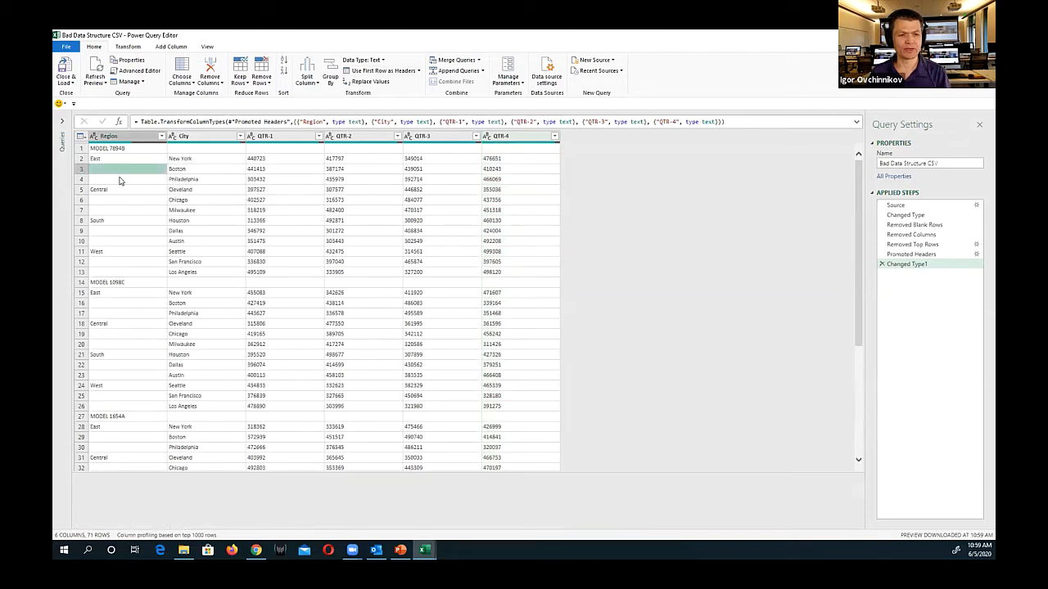
{"action": "key", "text": "Down"}
{"action": "key", "text": "Down"}
{"action": "key", "text": "Down"}
{"action": "key", "text": "Down"}
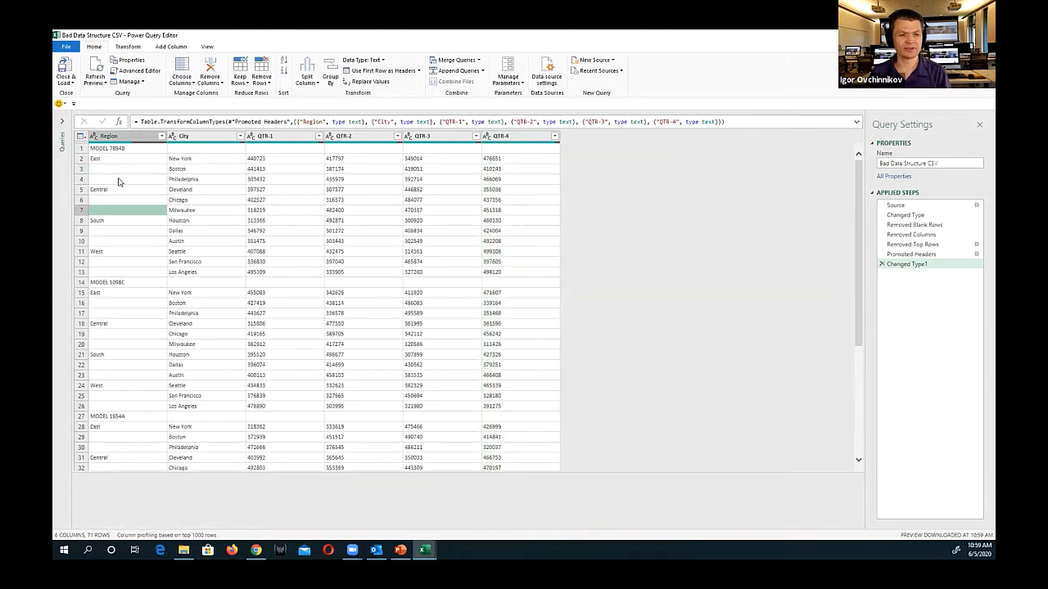
Replace the empty values with null in all columns from Region through QTR-4
{"action": "left_click", "coordinate": [142, 137]}
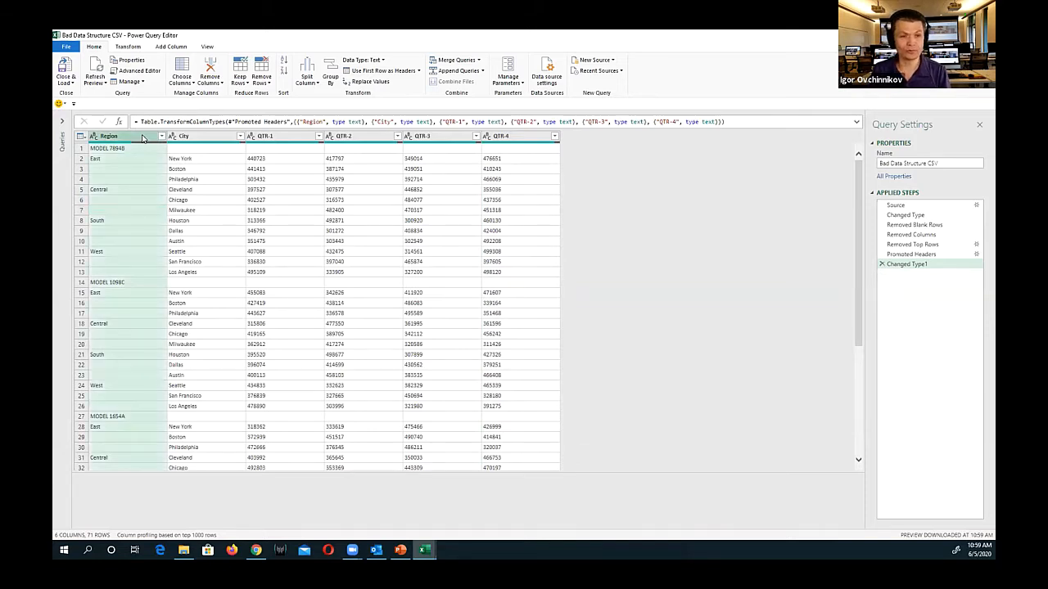
{"action": "left_click", "coordinate": [524, 135], "text": "shift"}
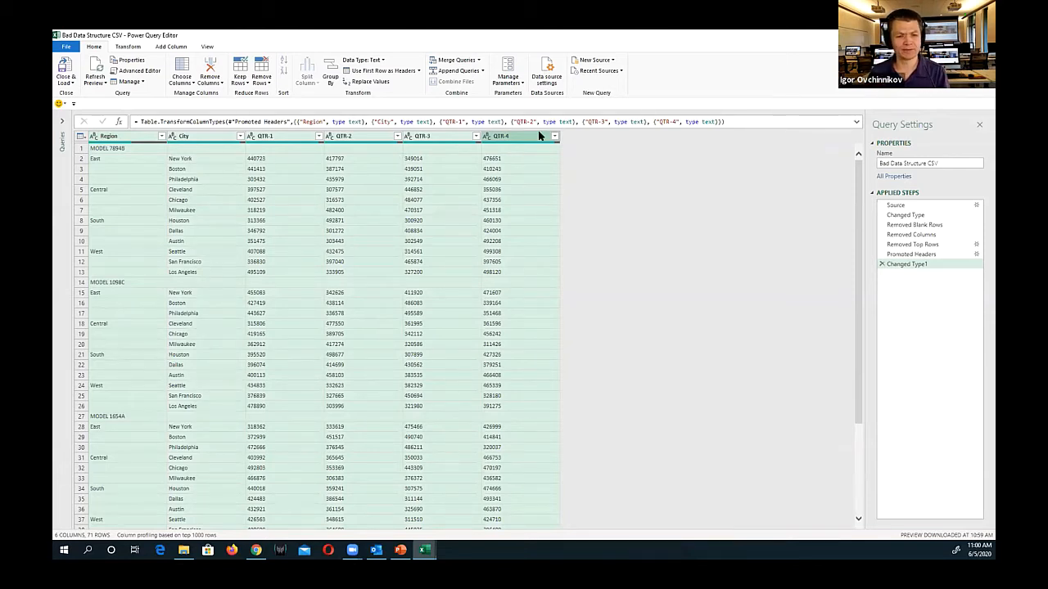
{"action": "right_click", "coordinate": [347, 139]}
{"action": "mouse_move", "coordinate": [403, 250]}
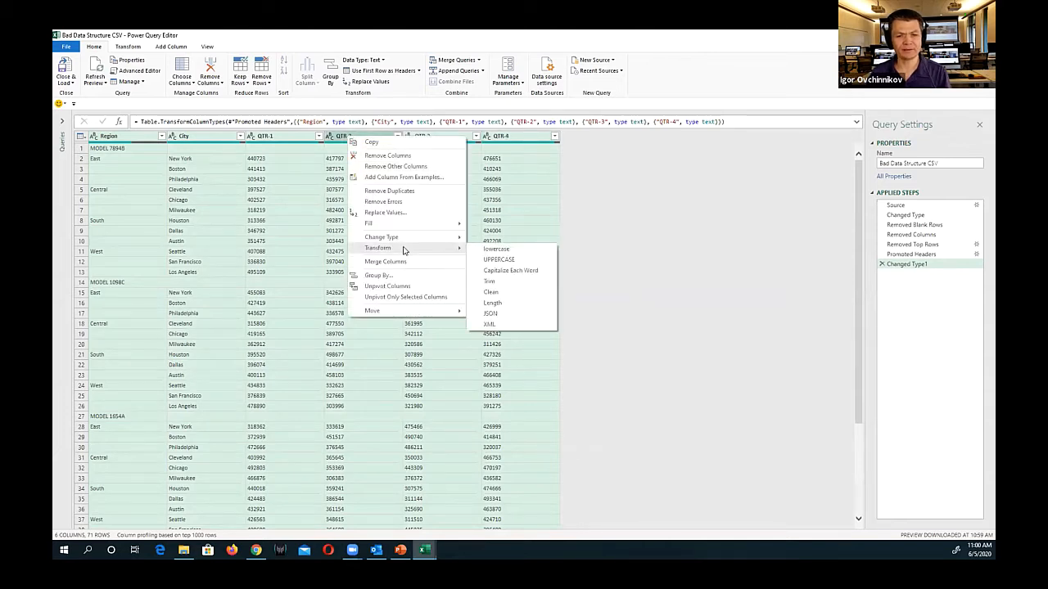
{"action": "left_click", "coordinate": [412, 213]}
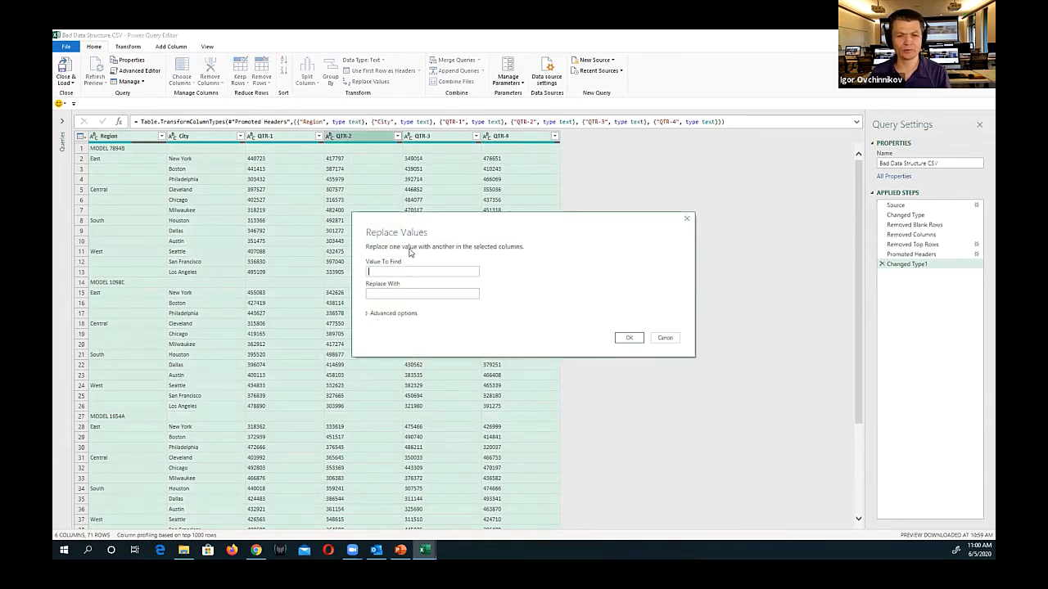
{"action": "left_click", "coordinate": [389, 294]}
{"action": "type", "text": "null"}
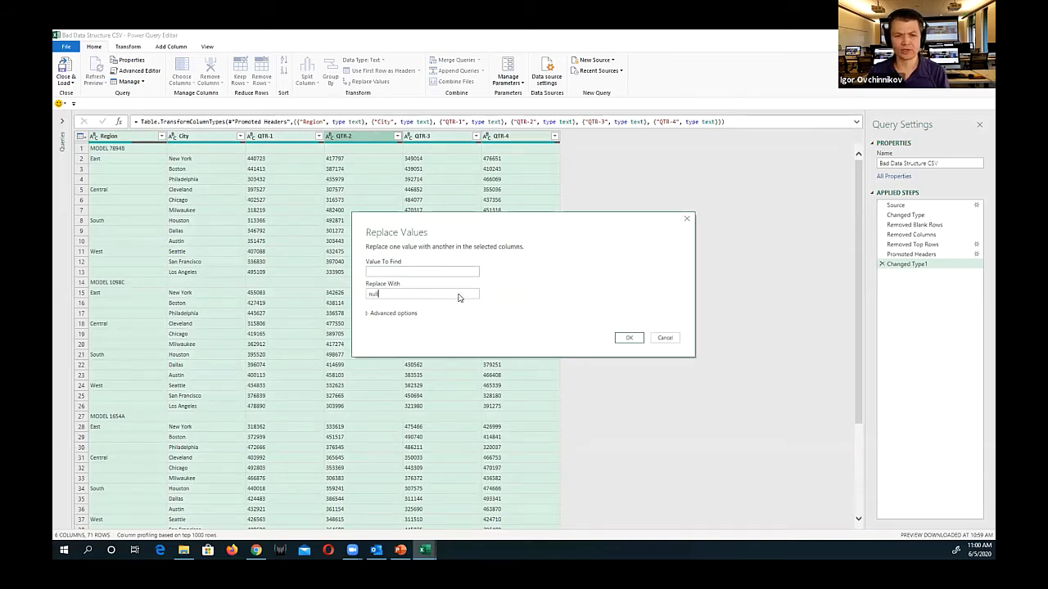
{"action": "left_click", "coordinate": [627, 338]}
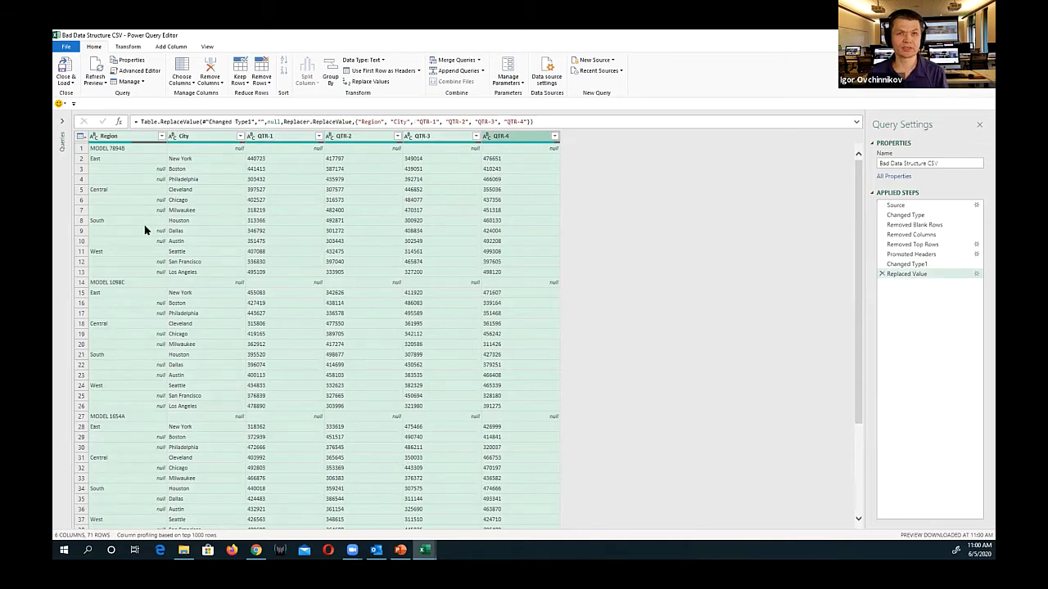
Fill the region names down through the null cells of the Region column
{"action": "left_click", "coordinate": [192, 231]}
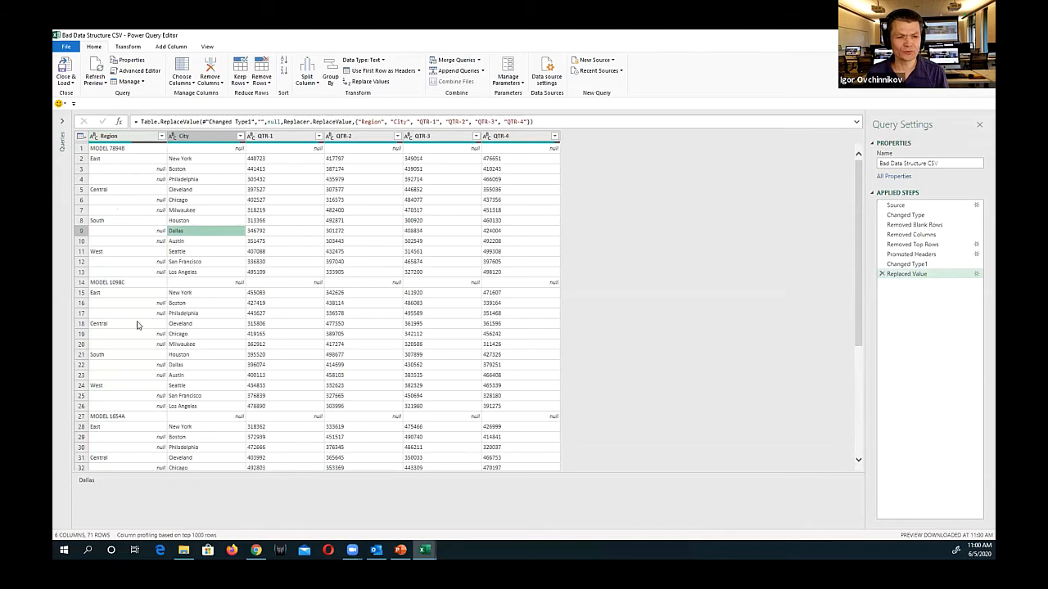
{"action": "right_click", "coordinate": [128, 137]}
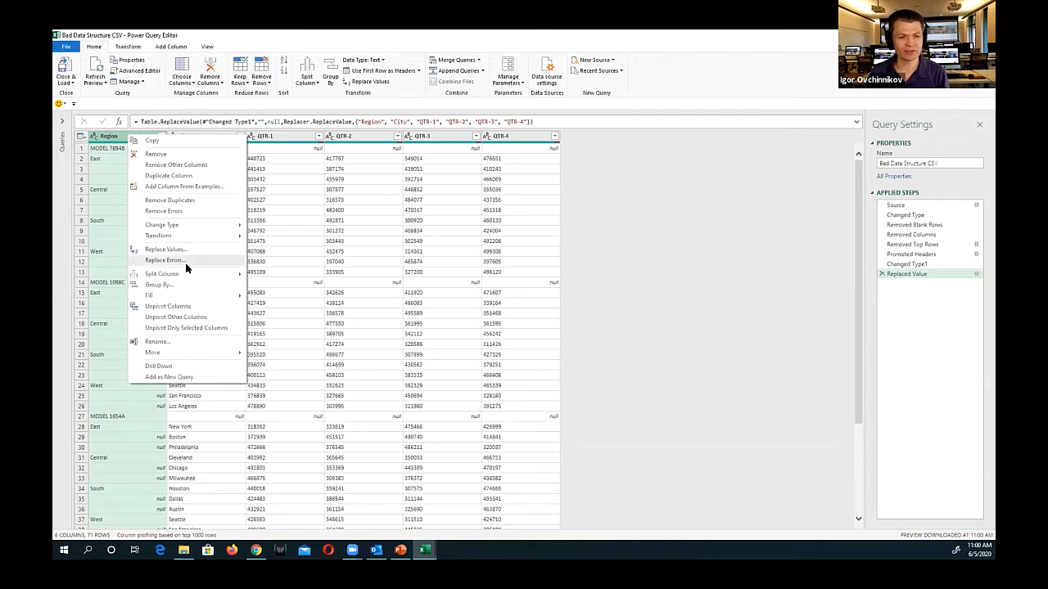
{"action": "mouse_move", "coordinate": [200, 300]}
{"action": "left_click", "coordinate": [266, 298]}
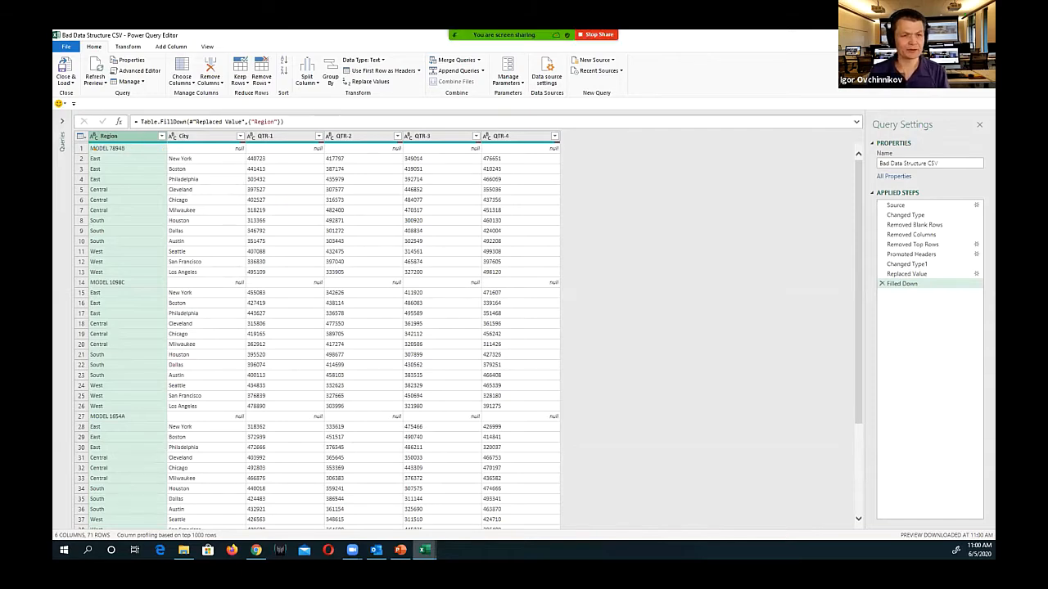
{"action": "mouse_move", "coordinate": [80, 152]}
{"action": "left_mouse_down"}
{"action": "mouse_move", "coordinate": [133, 177]}
{"action": "mouse_move", "coordinate": [557, 281]}
{"action": "left_mouse_up"}
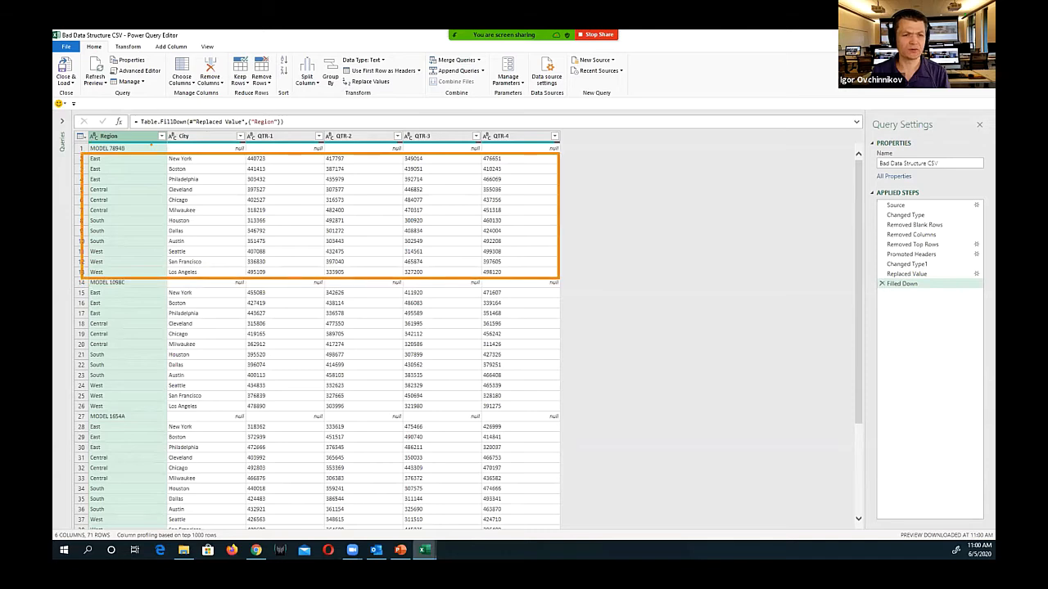
{"action": "mouse_move", "coordinate": [143, 121]}
{"action": "left_mouse_down"}
{"action": "mouse_move", "coordinate": [124, 137]}
{"action": "mouse_move", "coordinate": [137, 139]}
{"action": "left_mouse_up"}
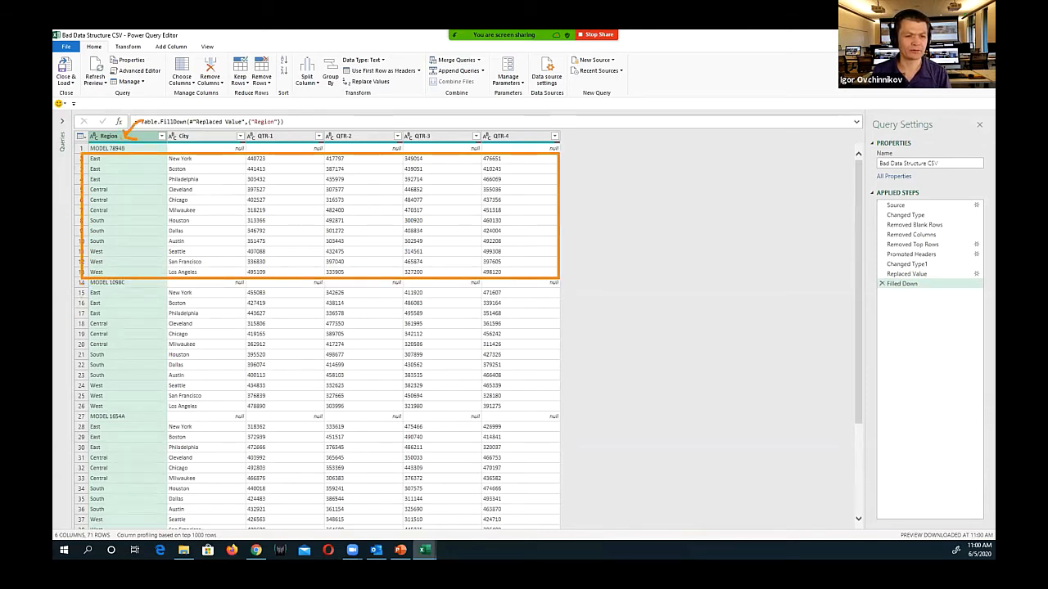
{"action": "left_click_drag", "start_coordinate": [80, 283], "coordinate": [430, 390]}
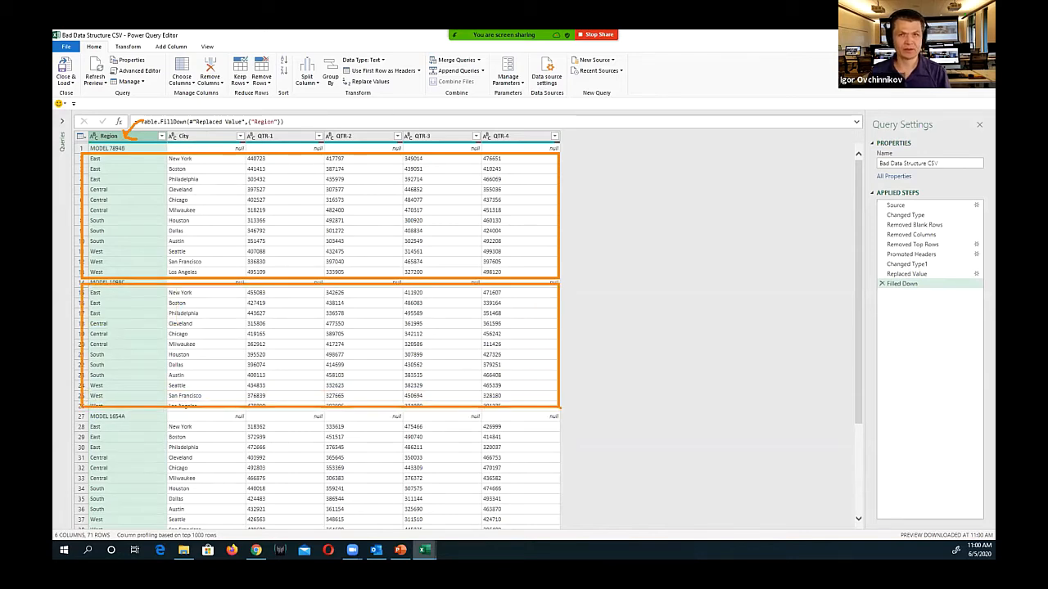
{"action": "key", "text": "Escape"}
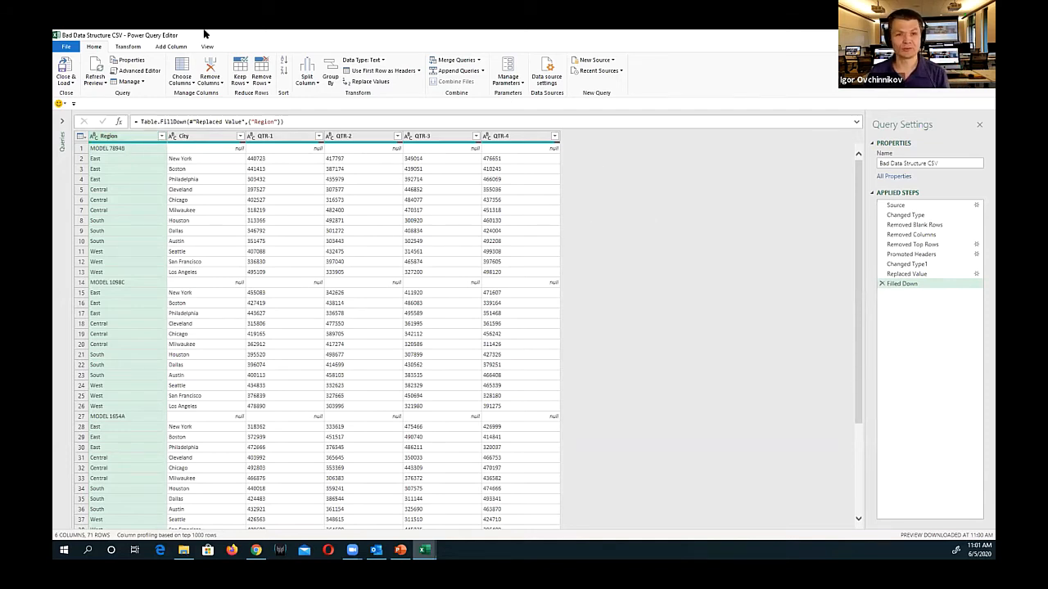
Start a conditional column named Custom with the condition that City equals null
{"action": "left_click", "coordinate": [171, 46]}
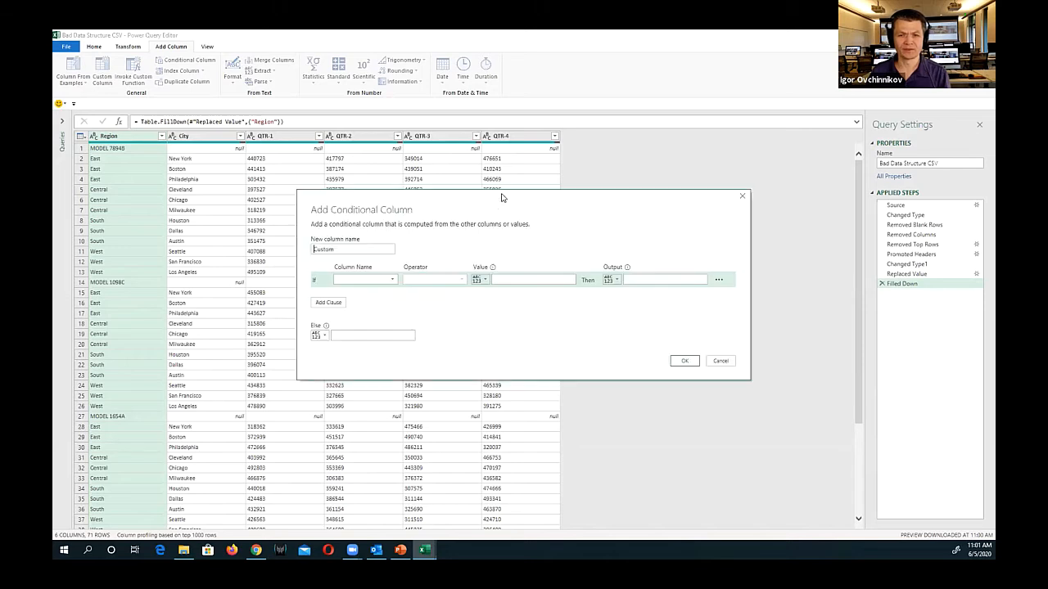
{"action": "left_click_drag", "start_coordinate": [483, 201], "coordinate": [496, 176]}
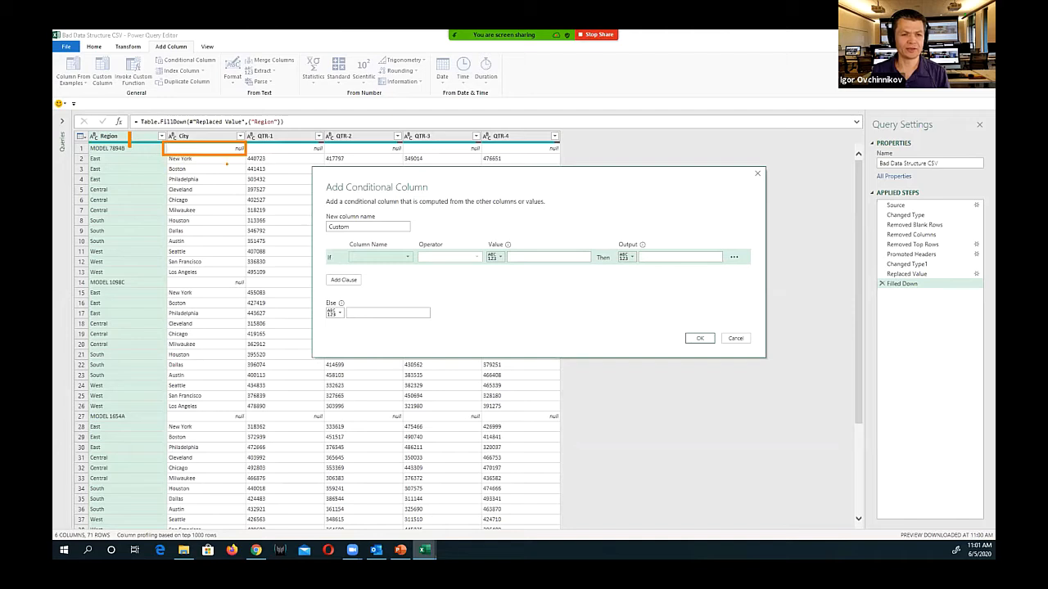
{"action": "mouse_move", "coordinate": [227, 164]}
{"action": "left_mouse_down"}
{"action": "mouse_move", "coordinate": [208, 237]}
{"action": "mouse_move", "coordinate": [227, 265]}
{"action": "left_mouse_up"}
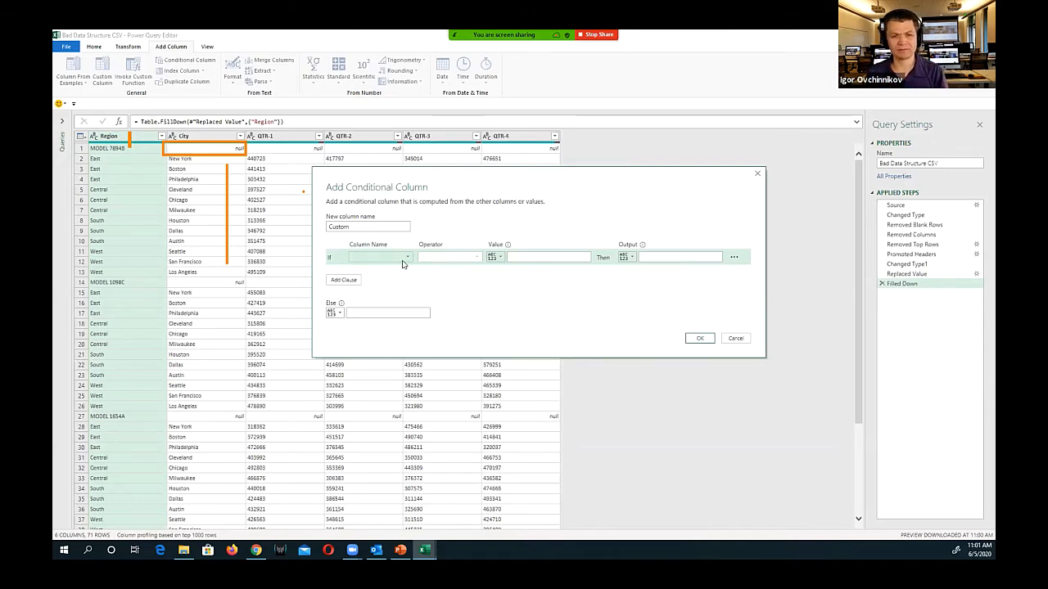
{"action": "key", "text": "Escape"}
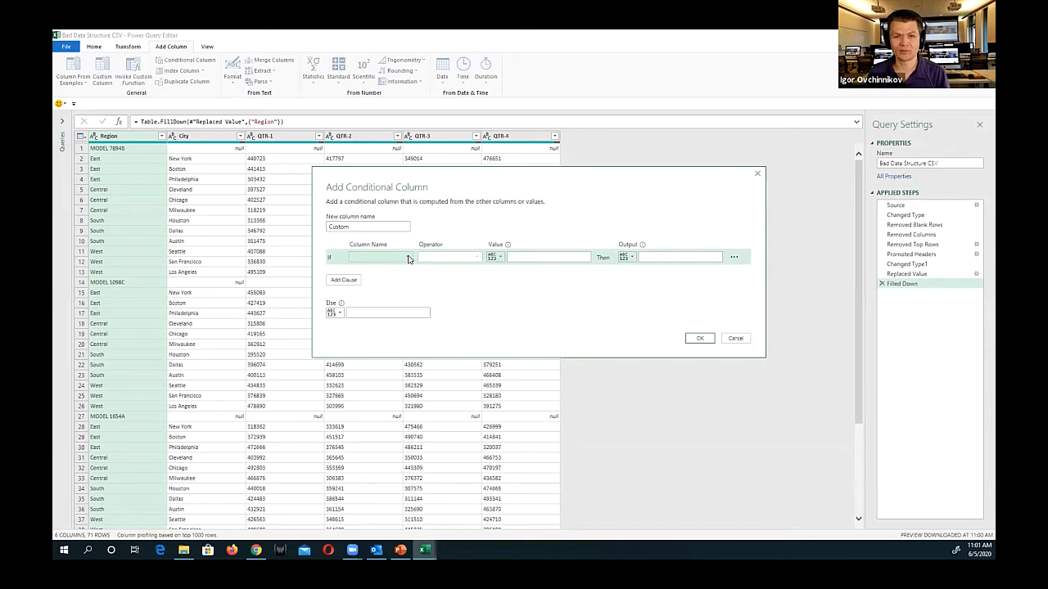
{"action": "left_click", "coordinate": [408, 259]}
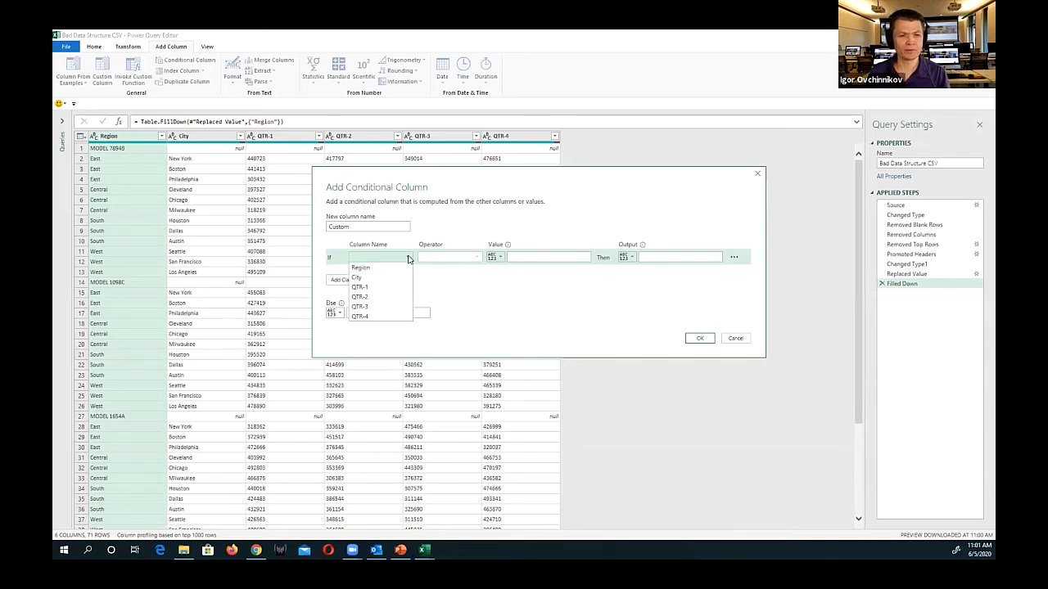
{"action": "left_click", "coordinate": [360, 278]}
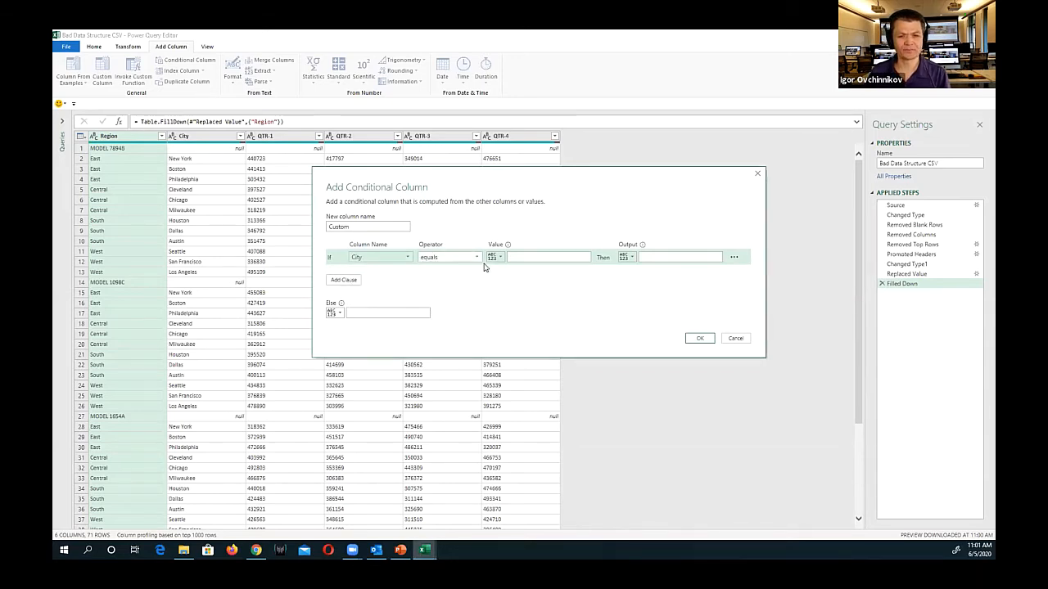
{"action": "left_click", "coordinate": [514, 256]}
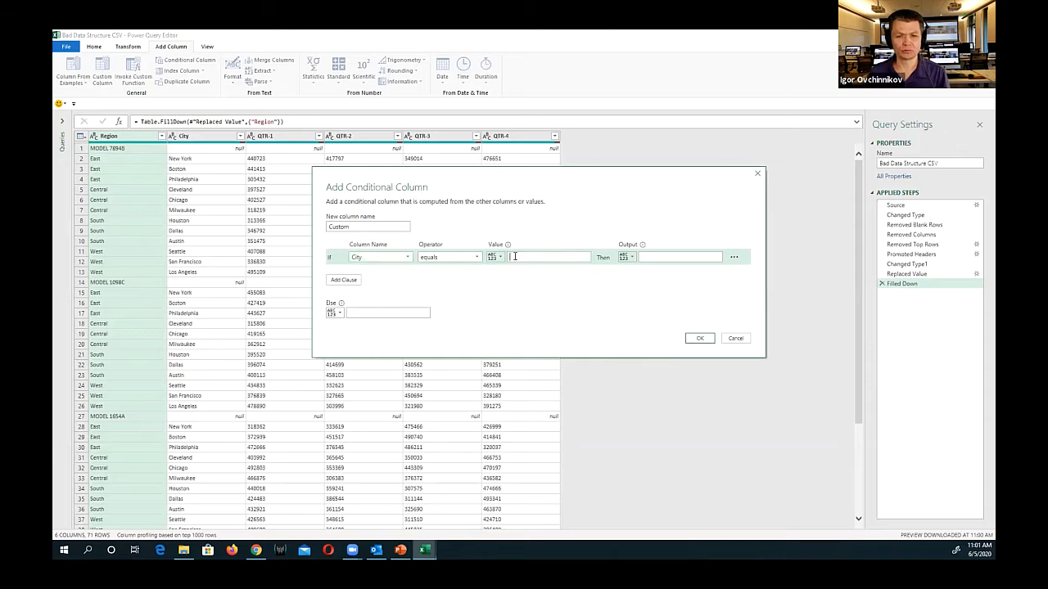
{"action": "type", "text": "null"}
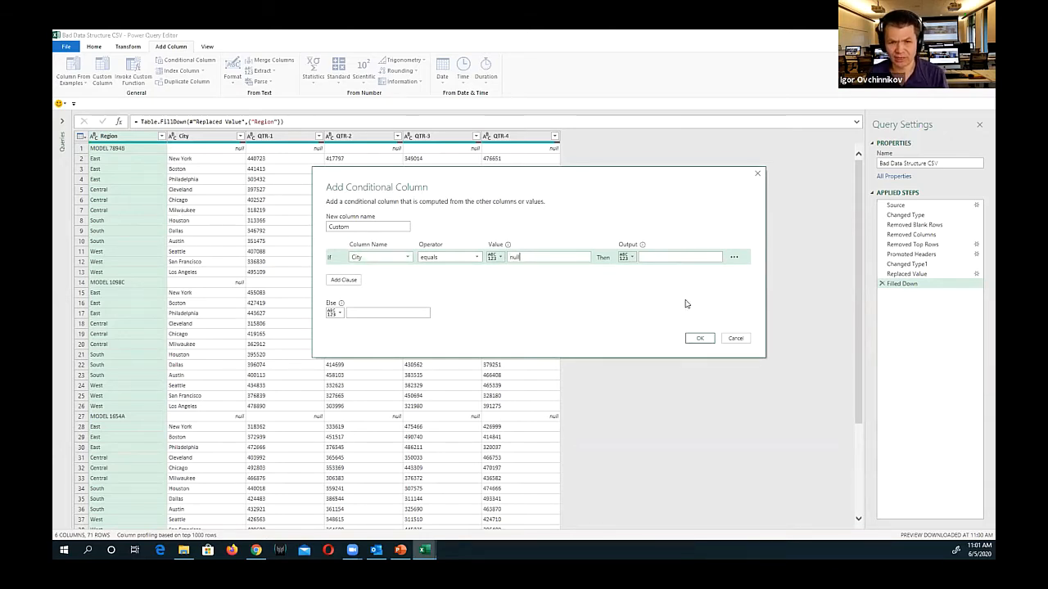
Make the conditional column output the Region column's value when the condition is met, otherwise null, and create it
{"action": "left_click", "coordinate": [631, 258]}
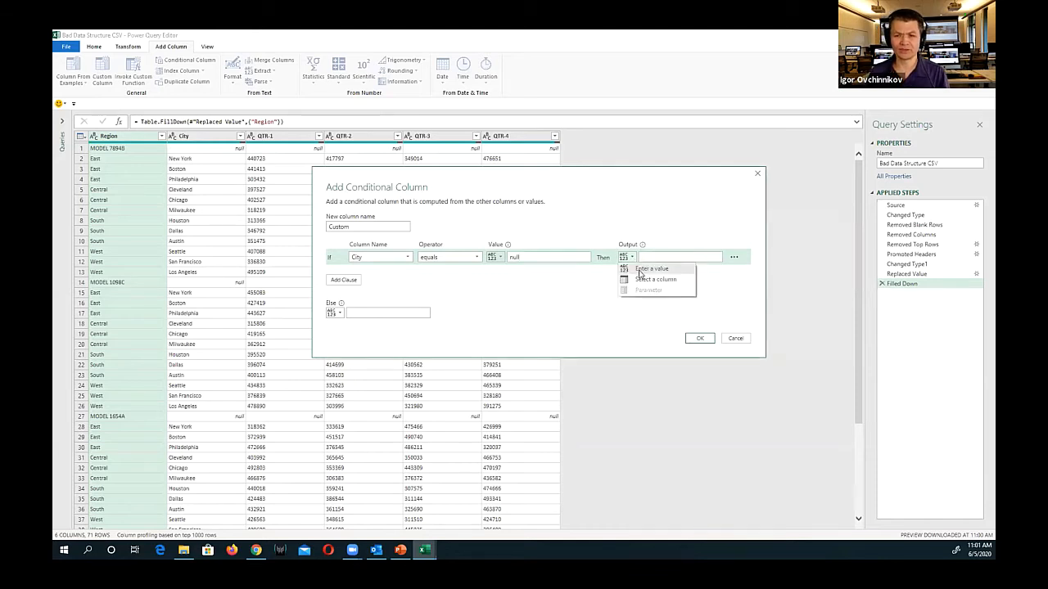
{"action": "left_click", "coordinate": [641, 280]}
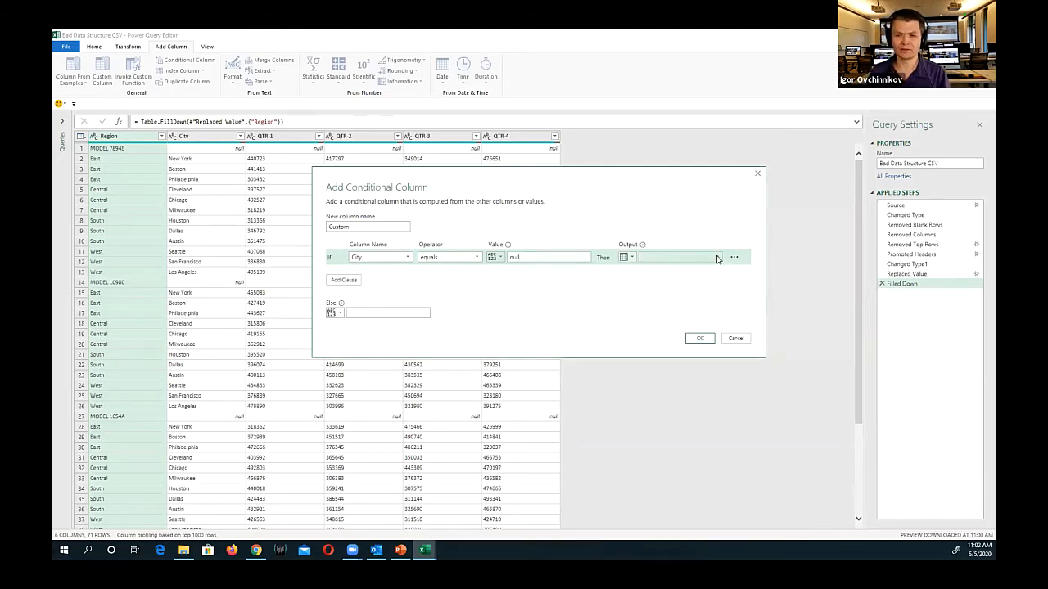
{"action": "left_click", "coordinate": [717, 258]}
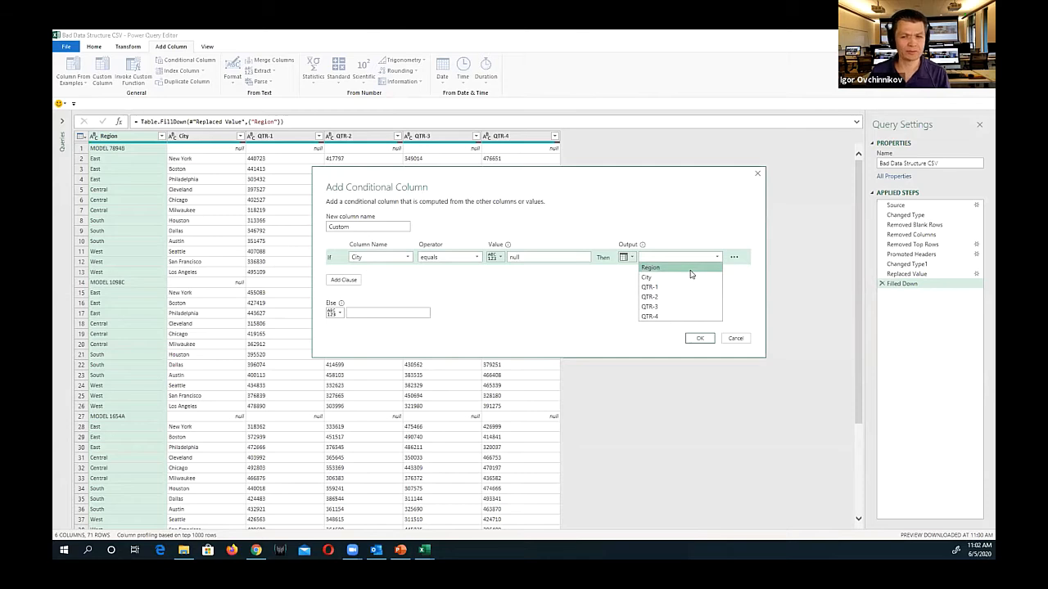
{"action": "left_click", "coordinate": [690, 270]}
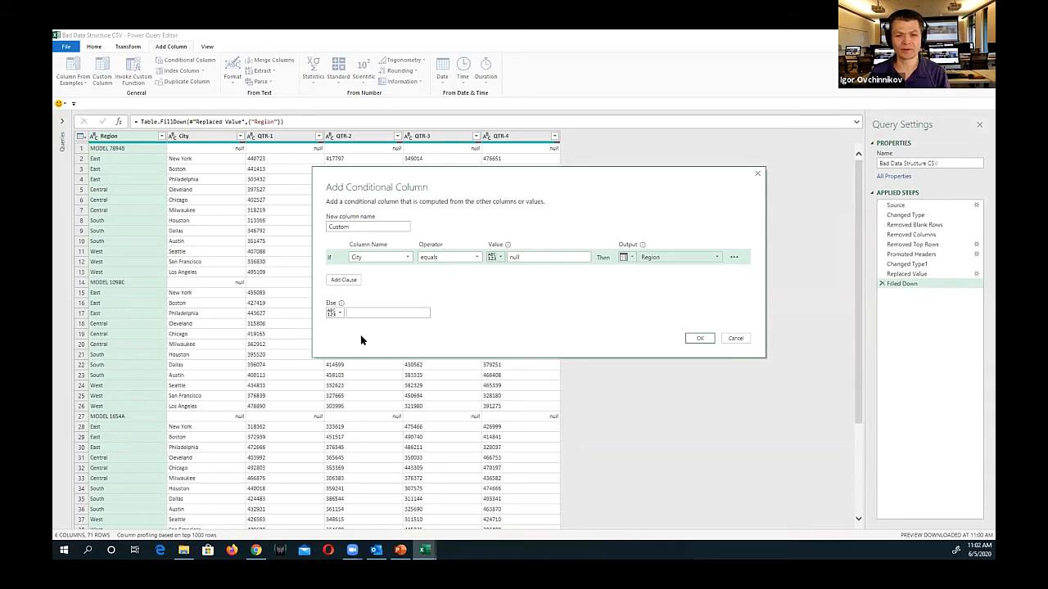
{"action": "left_click", "coordinate": [365, 315]}
{"action": "type", "text": "nu"}
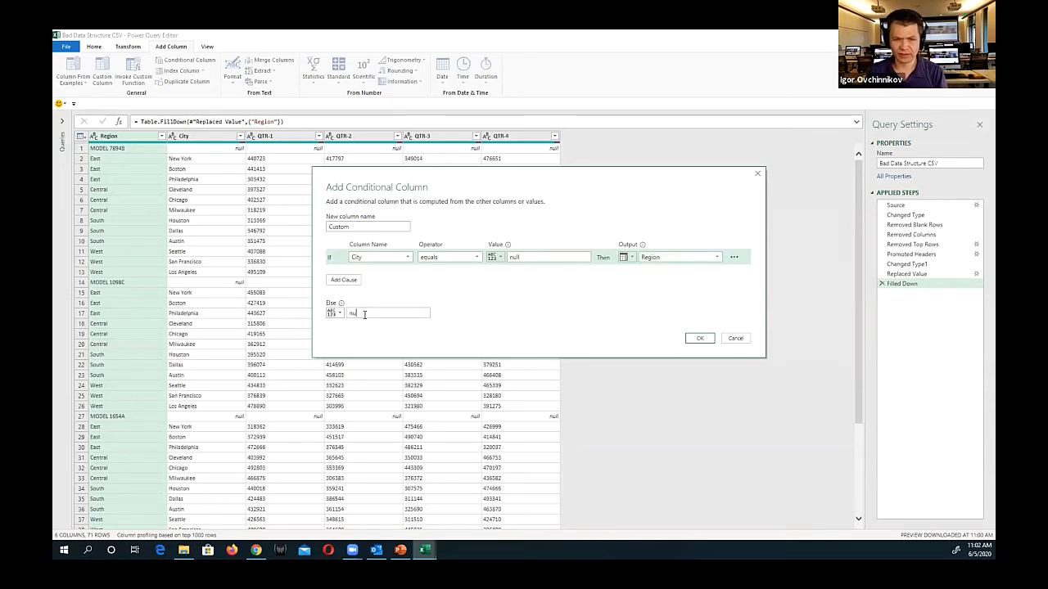
{"action": "type", "text": "ll"}
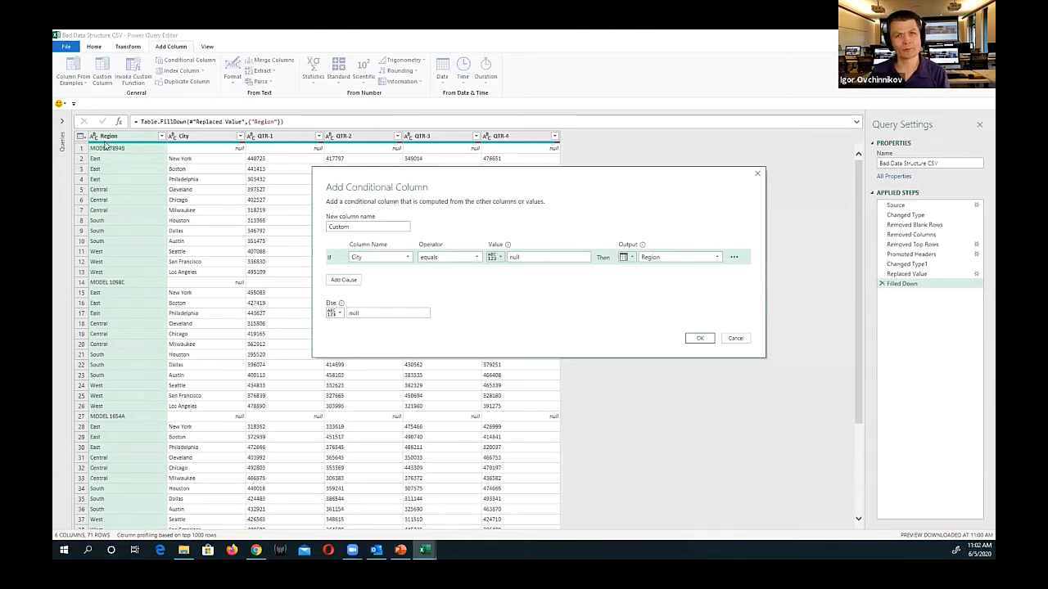
{"action": "left_click", "coordinate": [696, 338]}
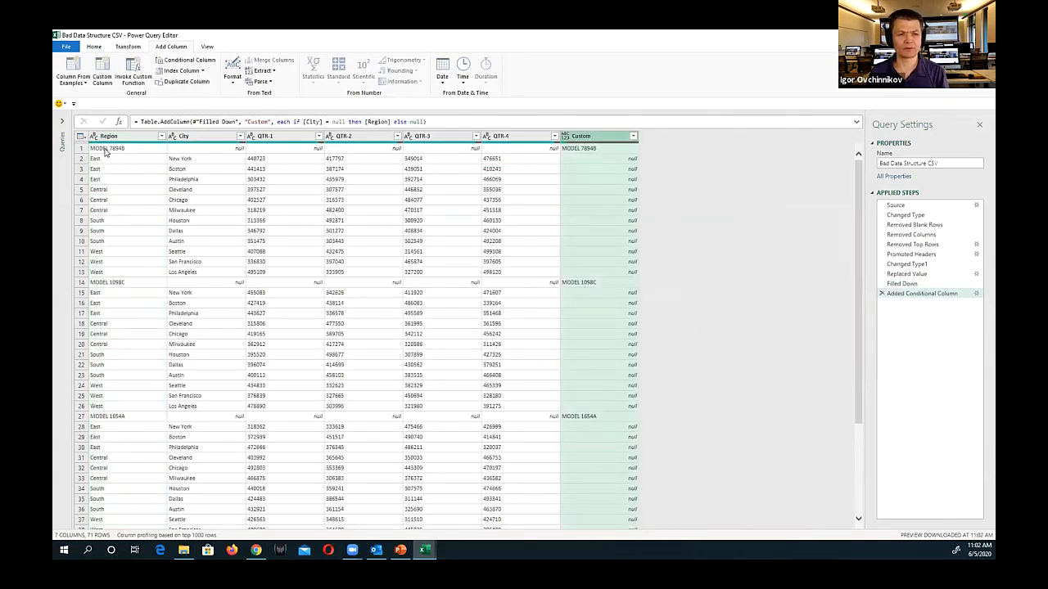
Fill the model names down through the null cells of the Custom column
{"action": "right_click", "coordinate": [605, 137]}
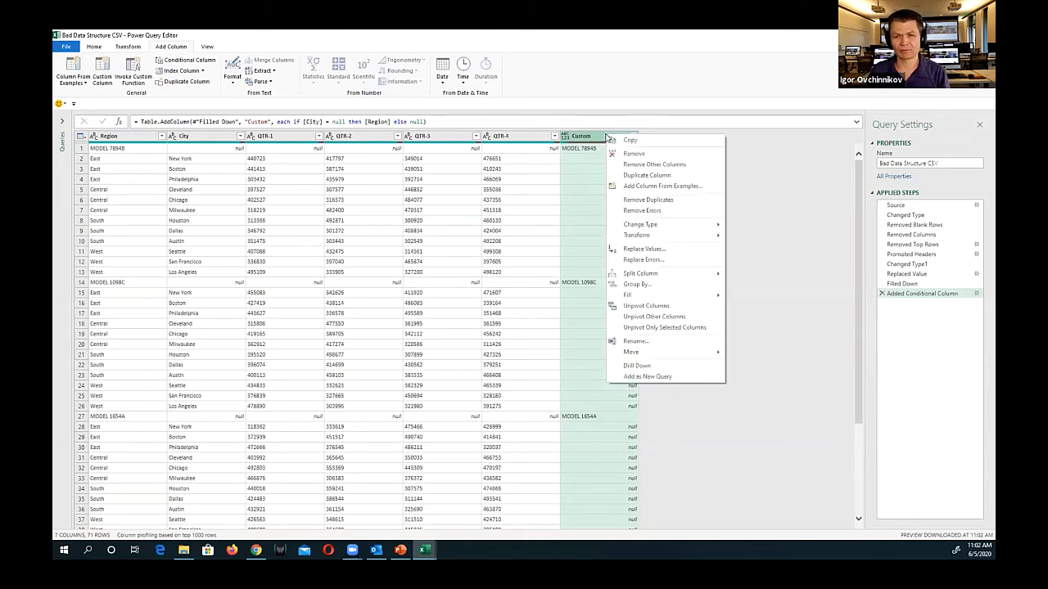
{"action": "mouse_move", "coordinate": [663, 300]}
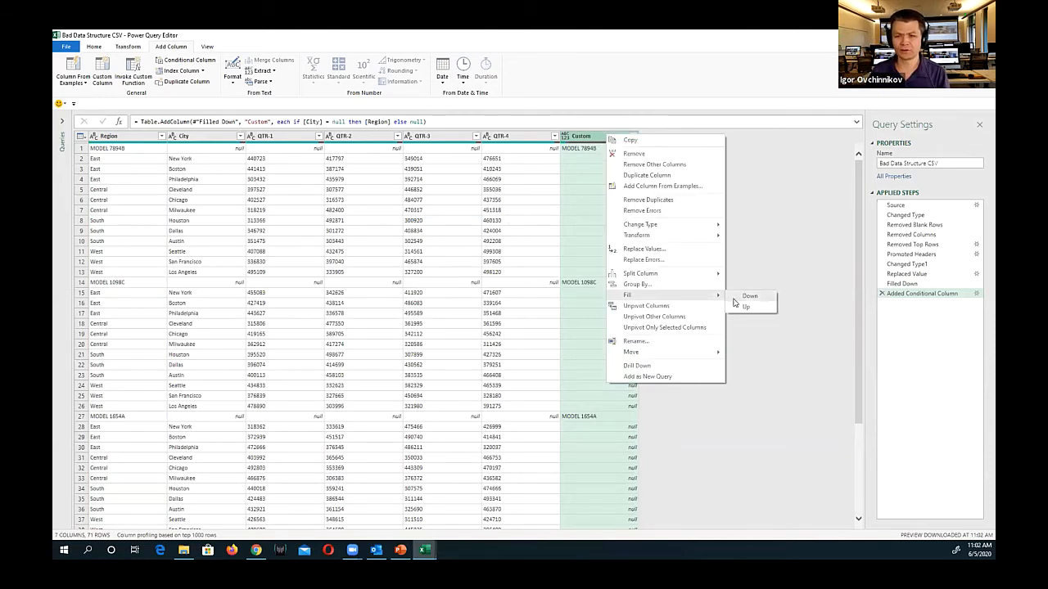
{"action": "left_click", "coordinate": [737, 297]}
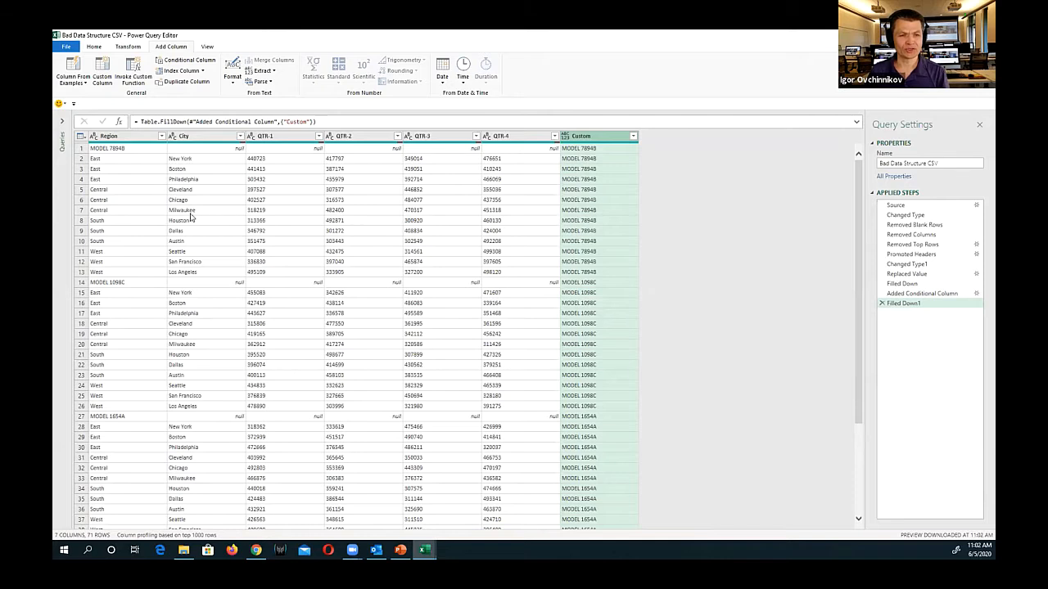
Filter the City column to exclude the null rows that hold only model names
{"action": "left_click", "coordinate": [119, 149]}
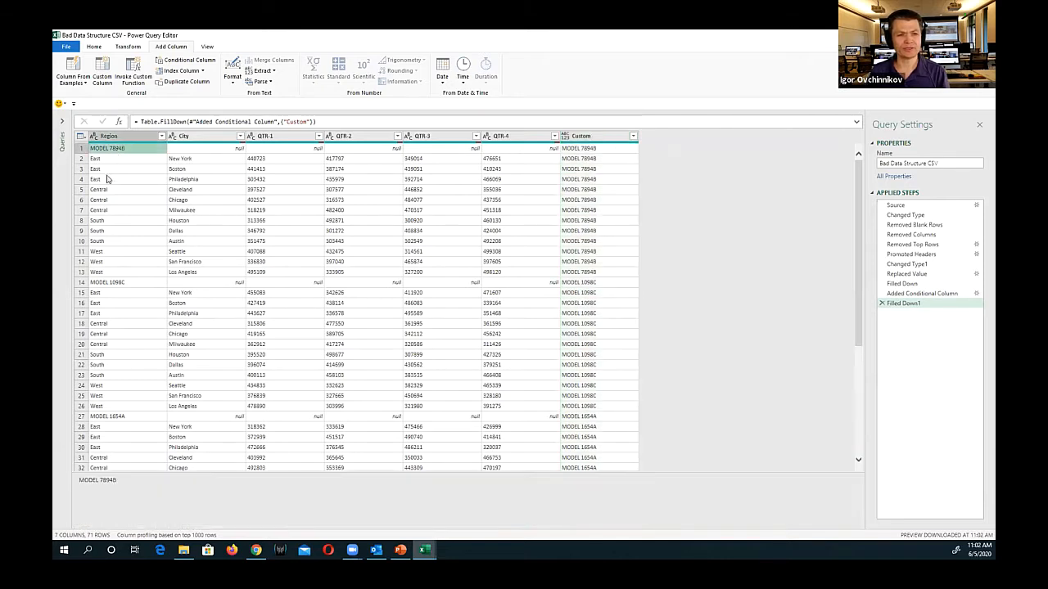
{"action": "left_click", "coordinate": [108, 283]}
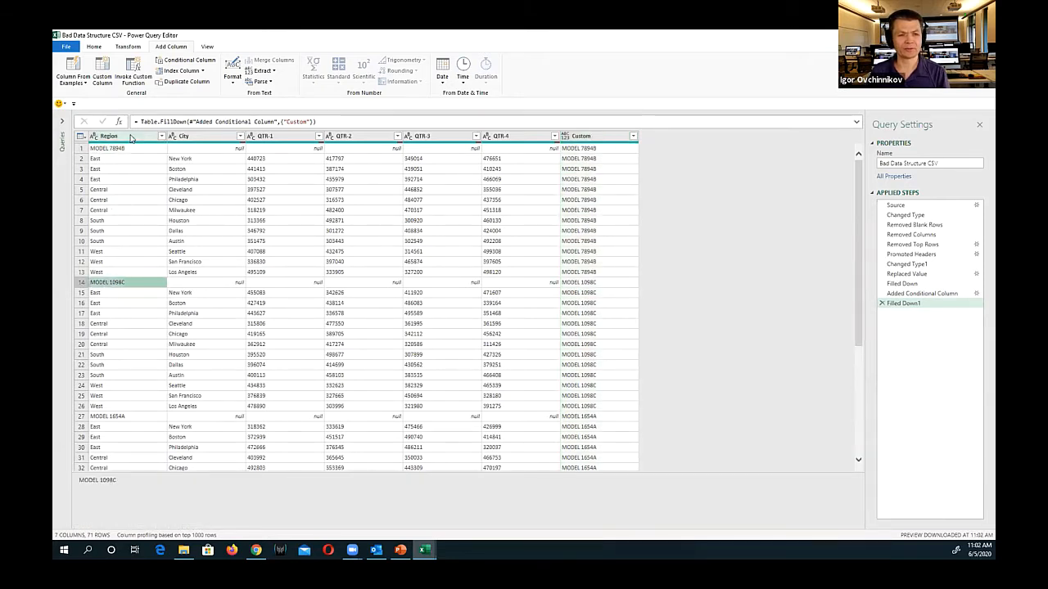
{"action": "left_click", "coordinate": [218, 149]}
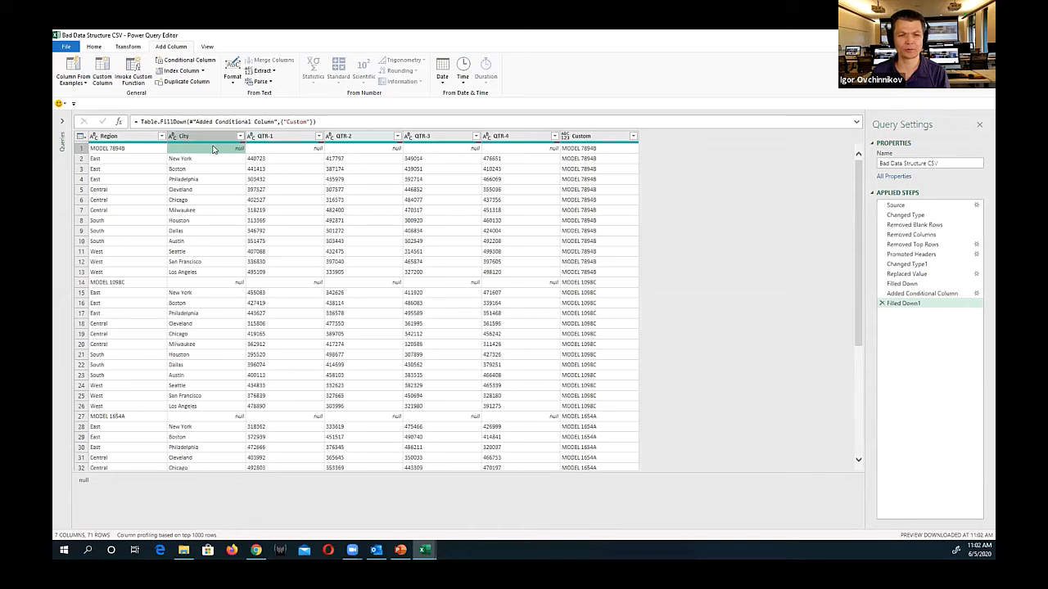
{"action": "left_click", "coordinate": [240, 137]}
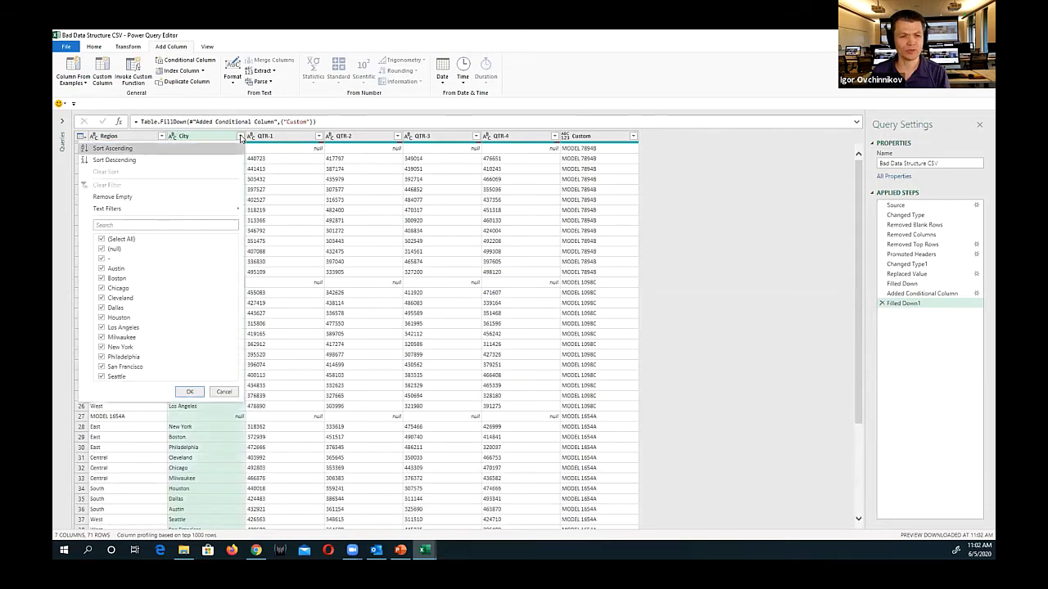
{"action": "left_click", "coordinate": [101, 249]}
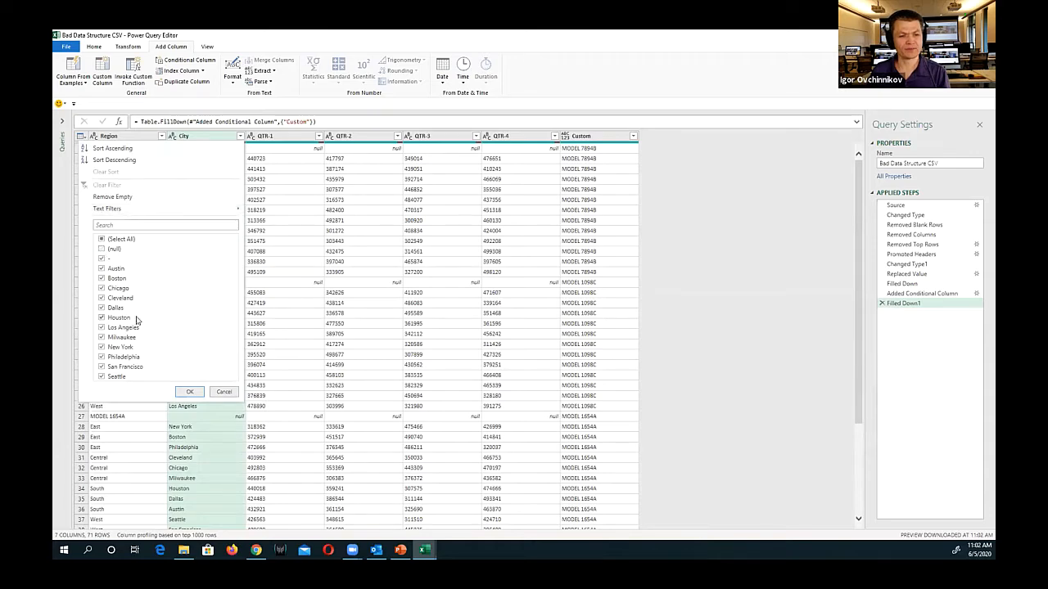
{"action": "left_click", "coordinate": [190, 393]}
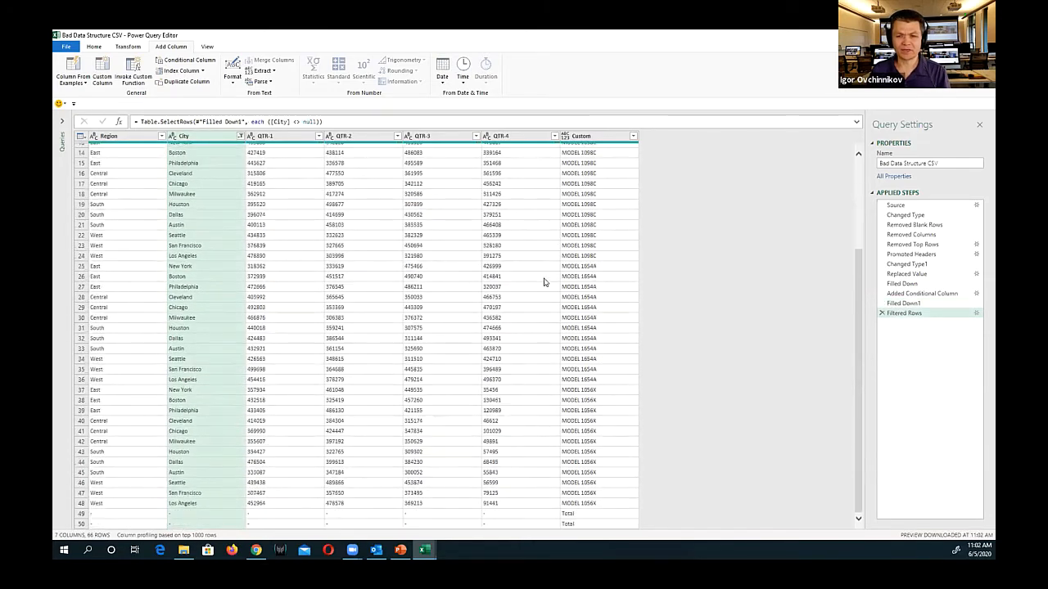
Extend the City column filter to also exclude the rows containing only "-" at the end of the table
{"action": "scroll", "coordinate": [549, 295], "scroll_direction": "down", "scroll_amount": 5}
{"action": "scroll", "coordinate": [559, 312], "scroll_direction": "down", "scroll_amount": 2}
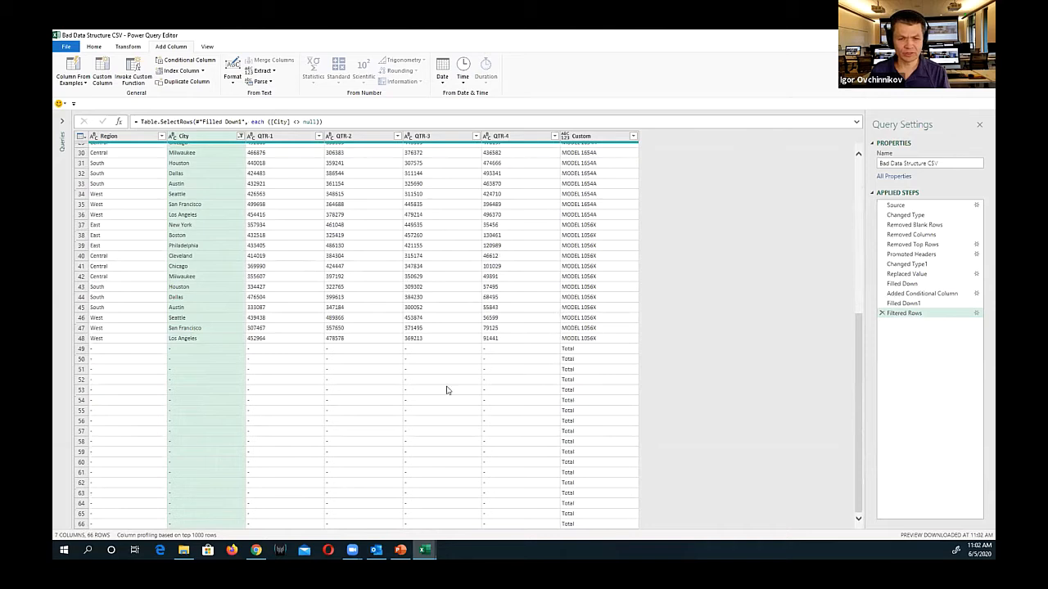
{"action": "left_click", "coordinate": [180, 352]}
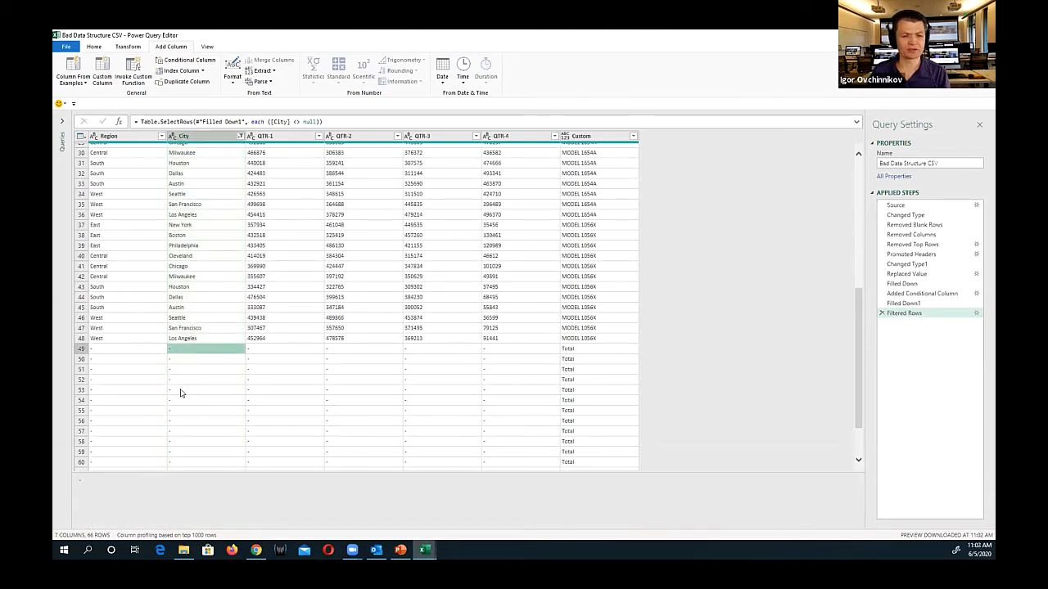
{"action": "left_click", "coordinate": [192, 369]}
{"action": "left_click", "coordinate": [187, 351]}
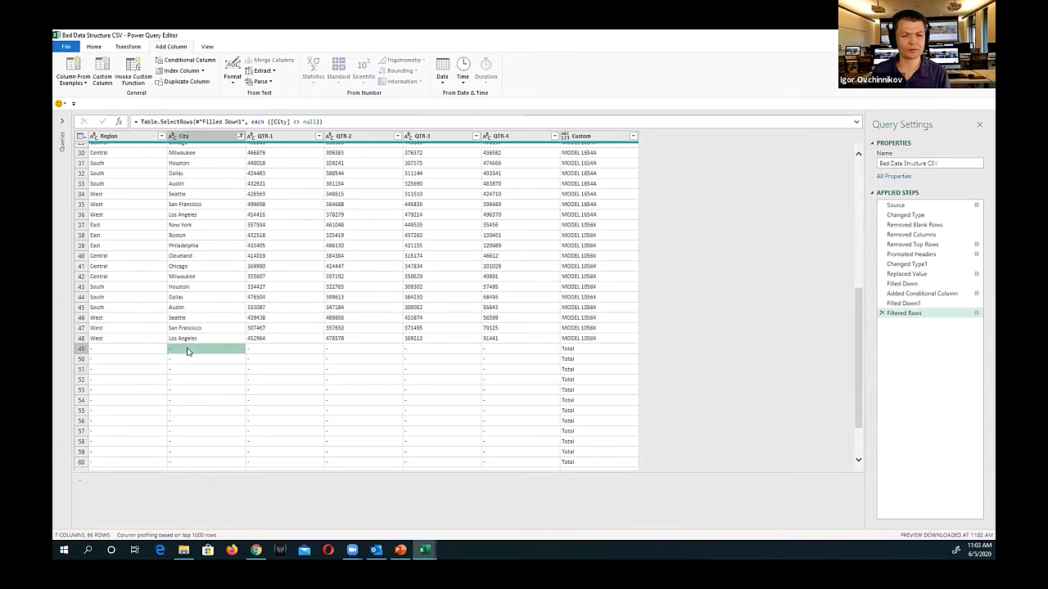
{"action": "left_click", "coordinate": [240, 136]}
{"action": "left_click", "coordinate": [101, 259]}
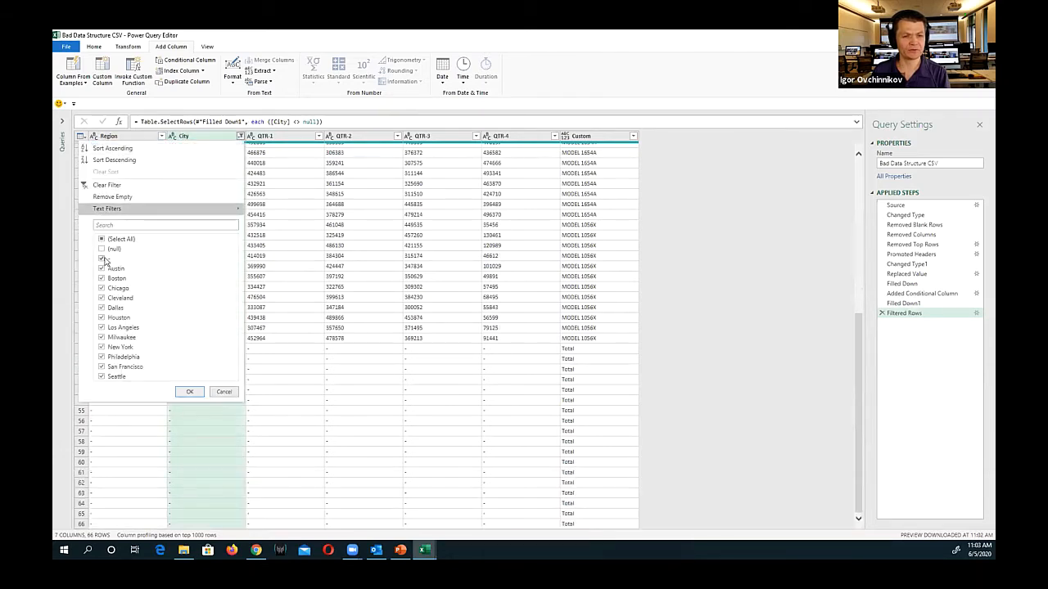
{"action": "left_click", "coordinate": [189, 392]}
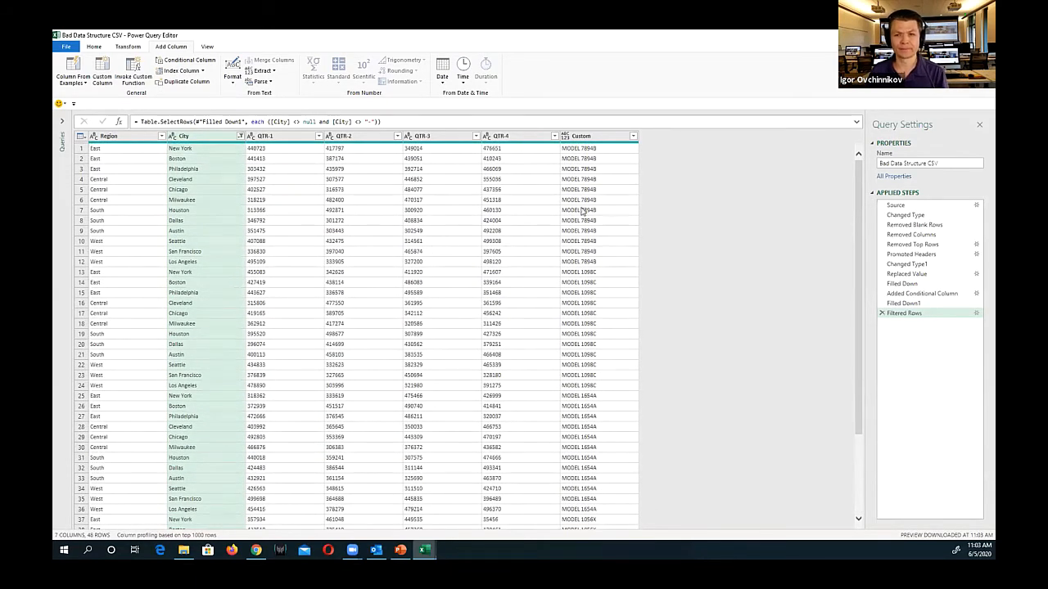
Move the Custom column to the front of the table and split it by the space delimiter at each occurrence
{"action": "left_click_drag", "start_coordinate": [589, 141], "coordinate": [106, 167]}
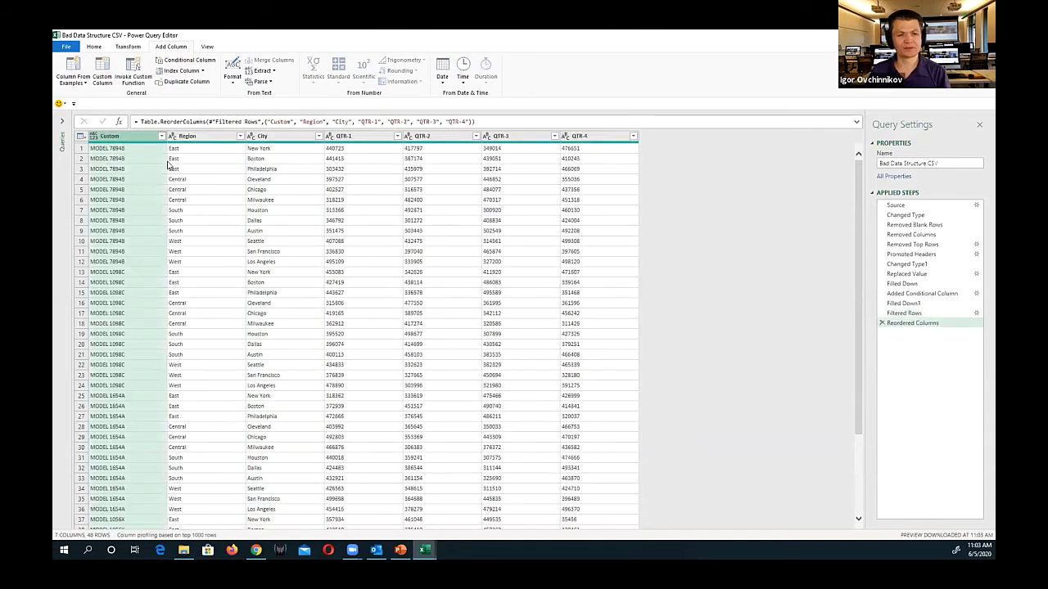
{"action": "right_click", "coordinate": [122, 141]}
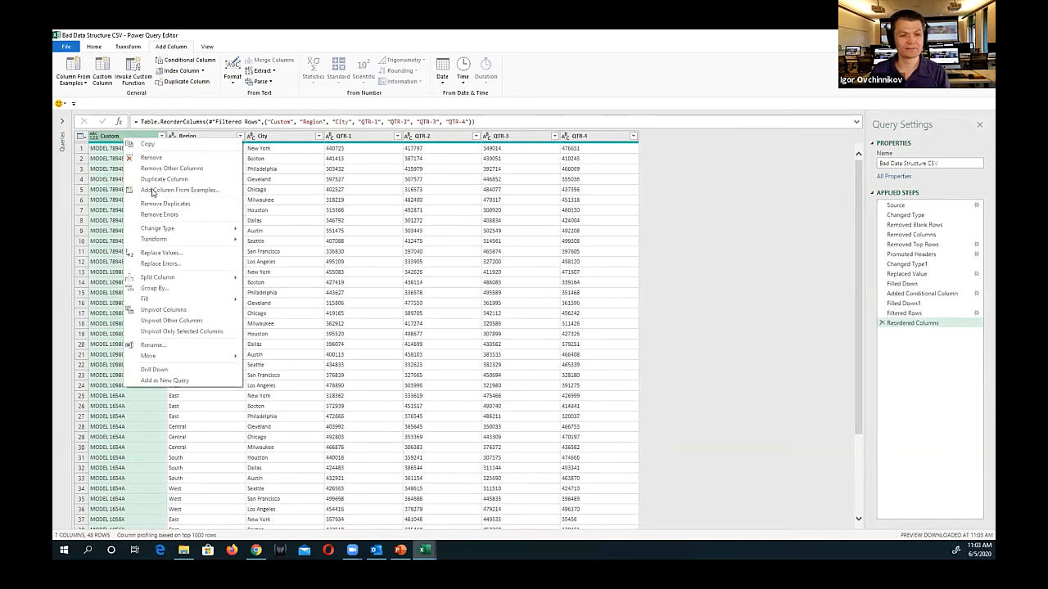
{"action": "mouse_move", "coordinate": [185, 277]}
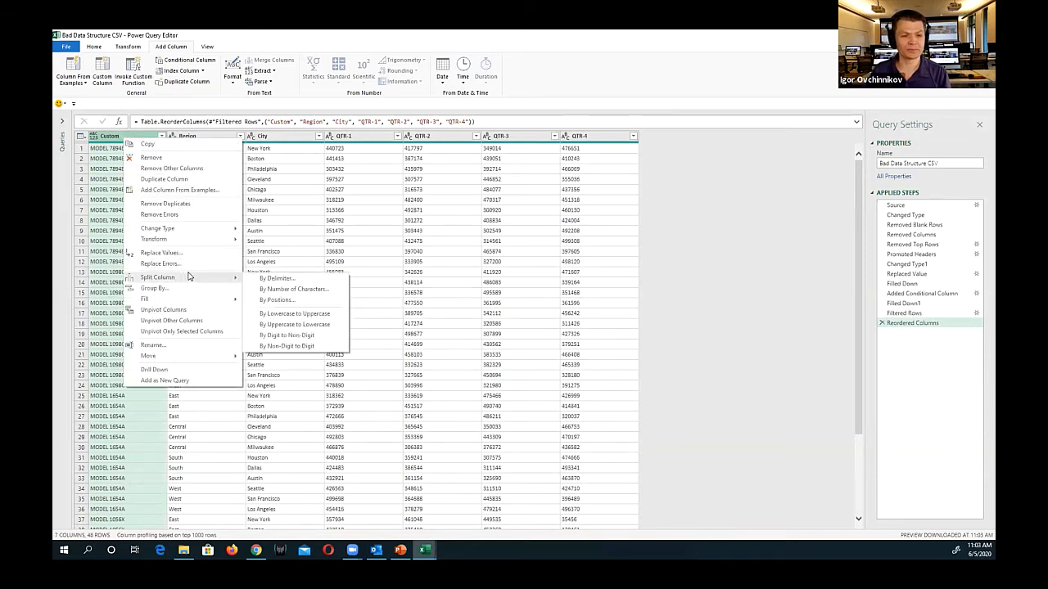
{"action": "left_click", "coordinate": [264, 279]}
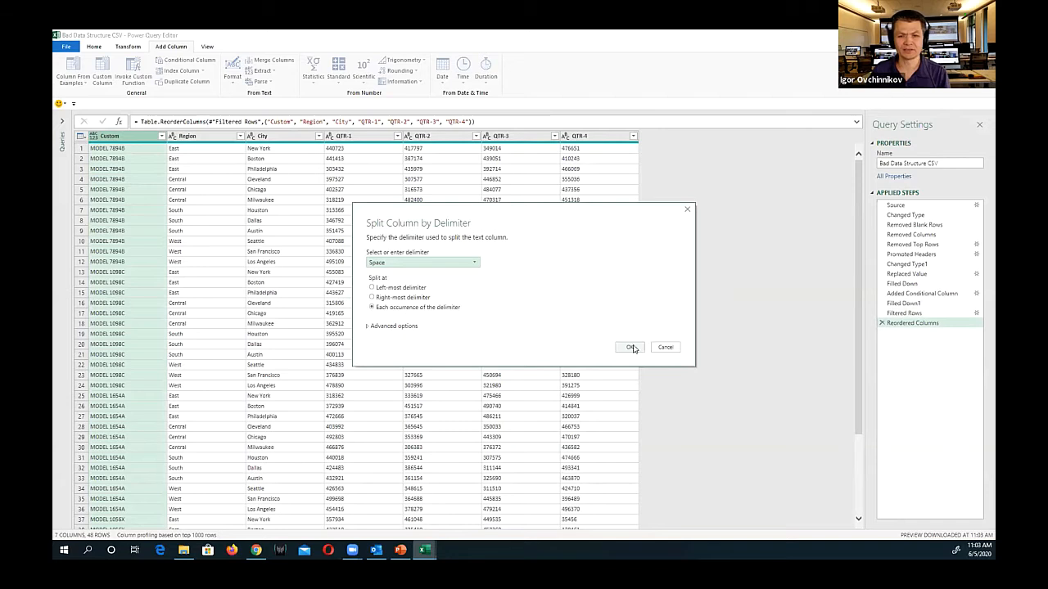
{"action": "left_click", "coordinate": [631, 348]}
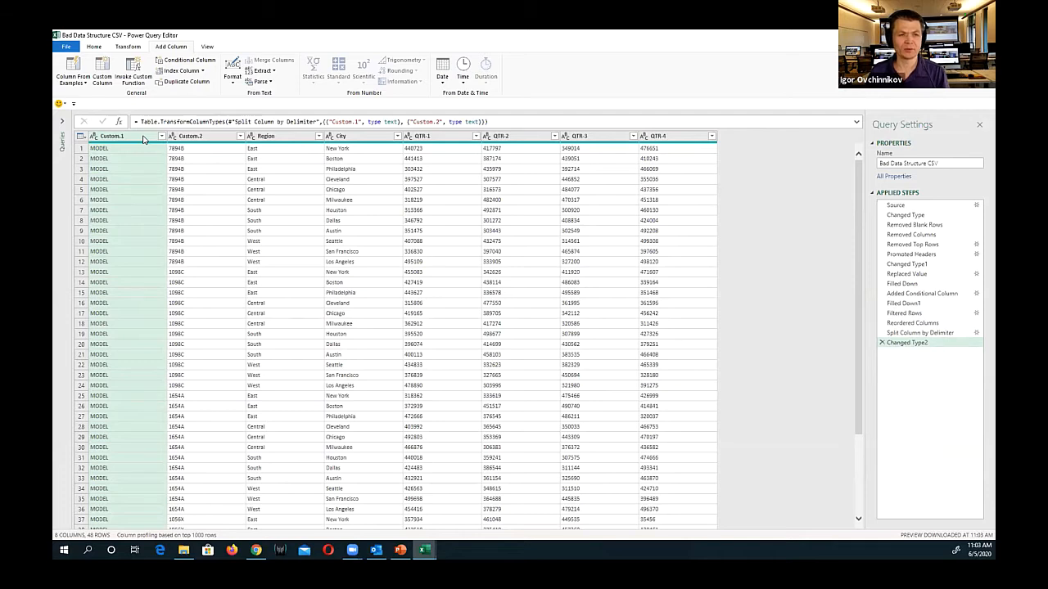
Remove the Custom.1 column that holds only the word MODEL and rename the Custom.2 column as Model
{"action": "right_click", "coordinate": [142, 139]}
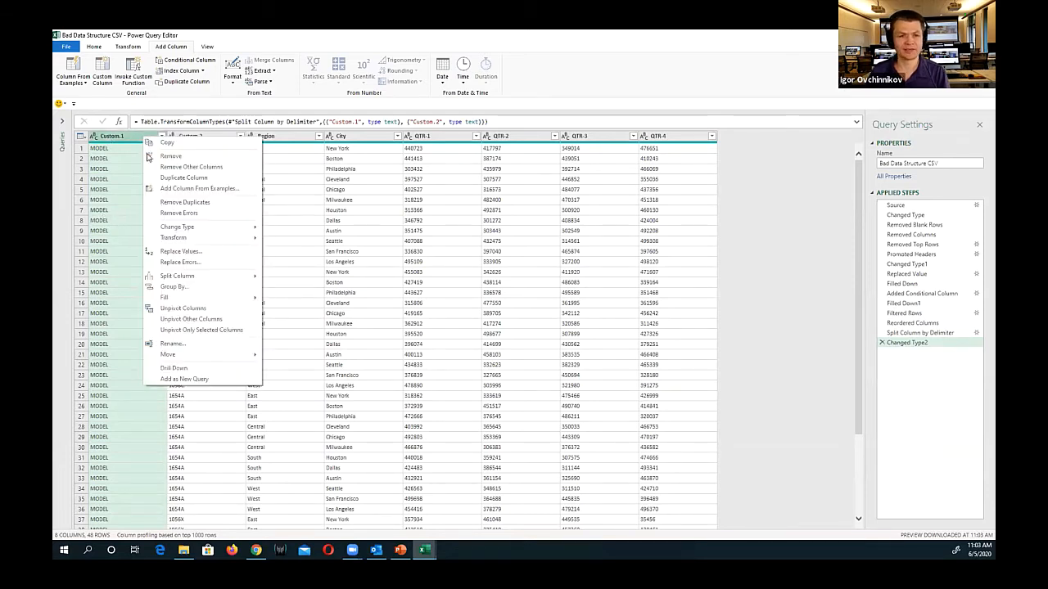
{"action": "left_click", "coordinate": [162, 158]}
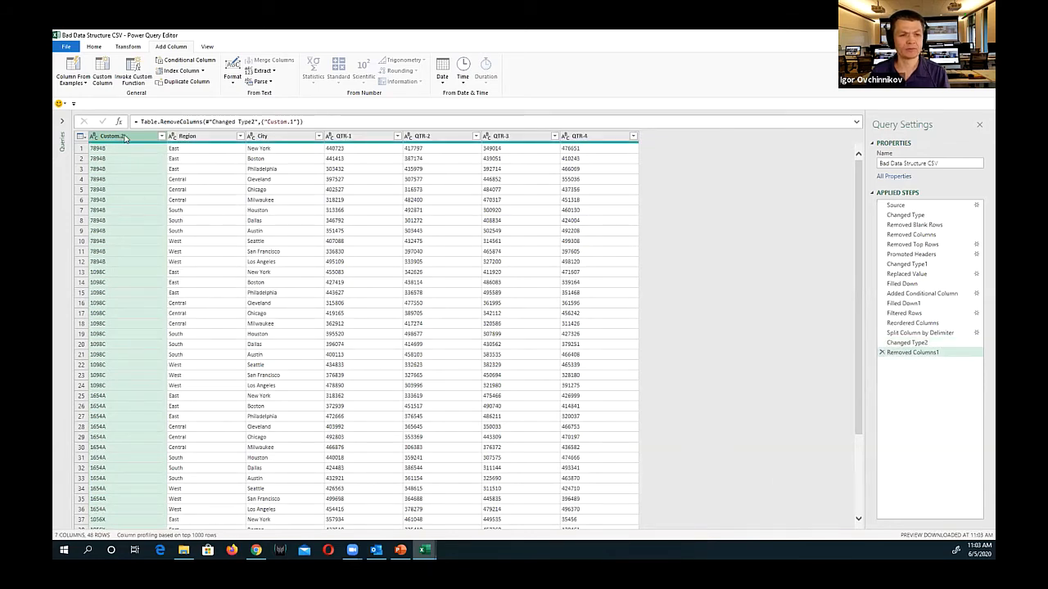
{"action": "double_click", "coordinate": [124, 137]}
{"action": "type", "text": "Mod"}
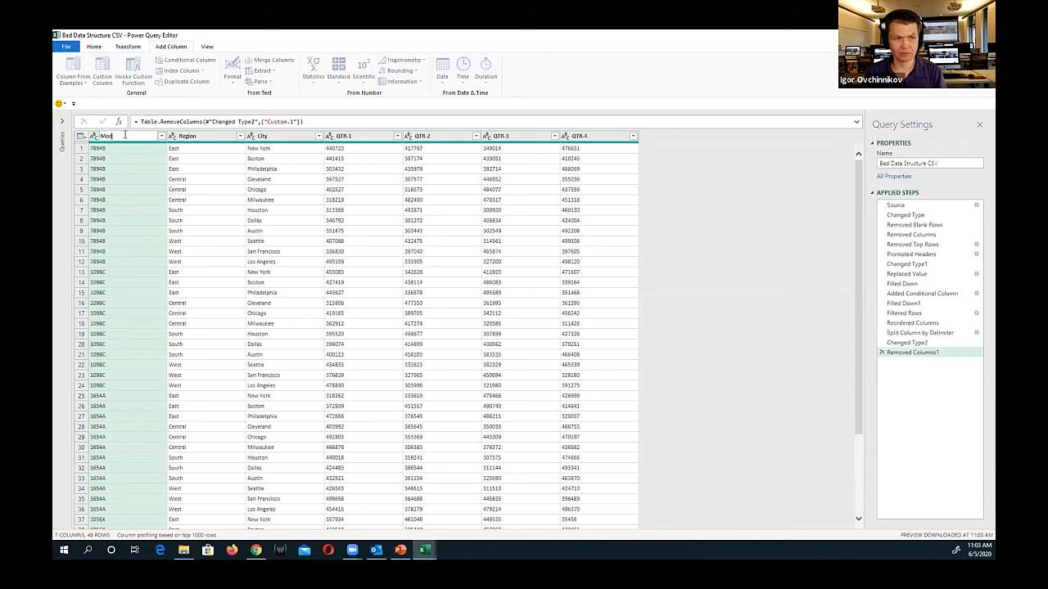
{"action": "type", "text": "el"}
{"action": "key", "text": "Return"}
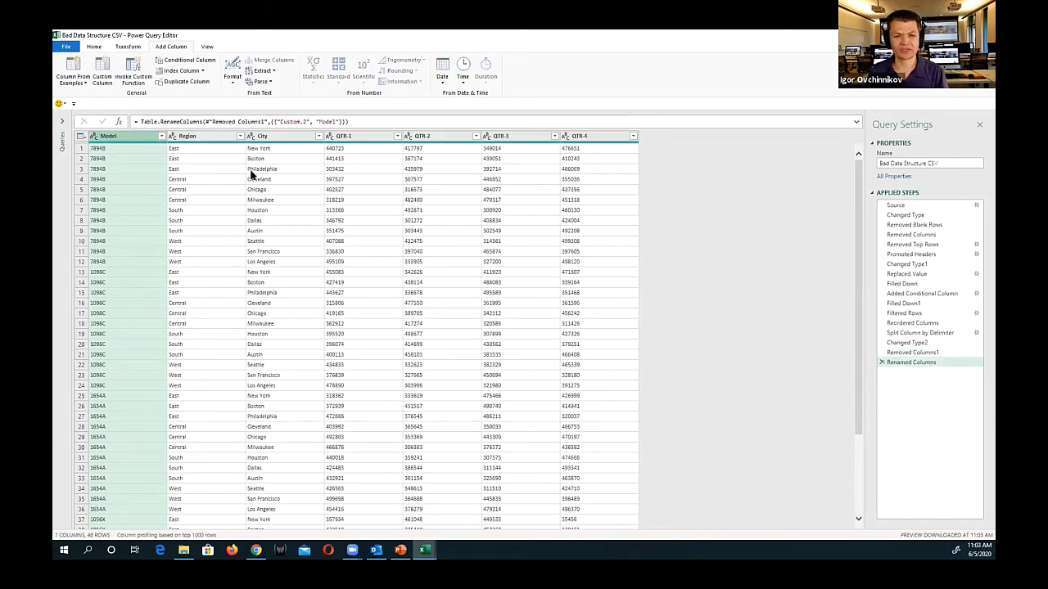
Unpivot the four quarter columns QTR-1 through QTR-4 into attribute and value columns
{"action": "left_click", "coordinate": [358, 139]}
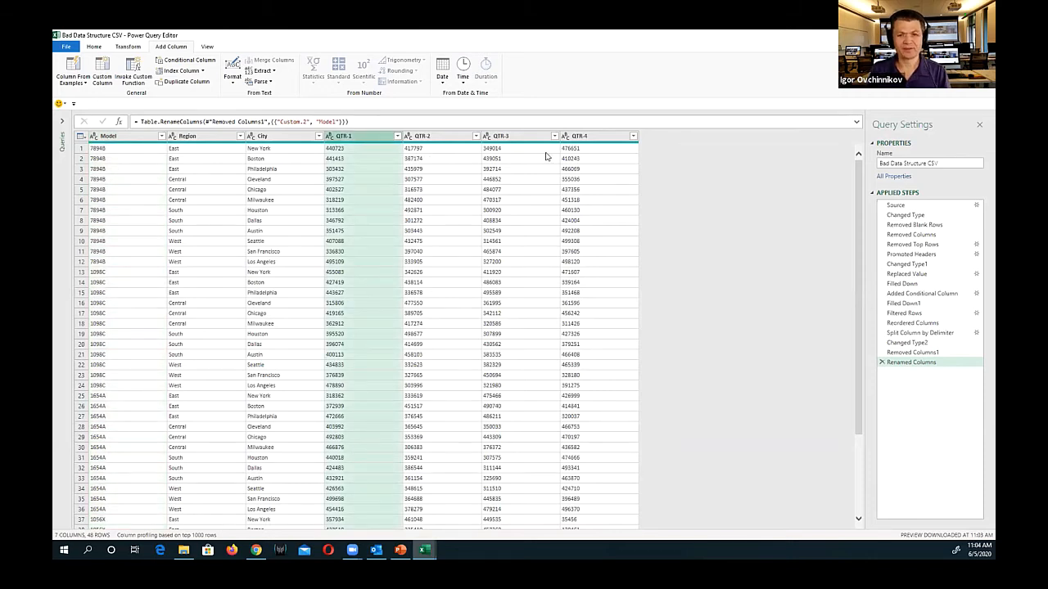
{"action": "left_click", "coordinate": [597, 137], "text": "shift"}
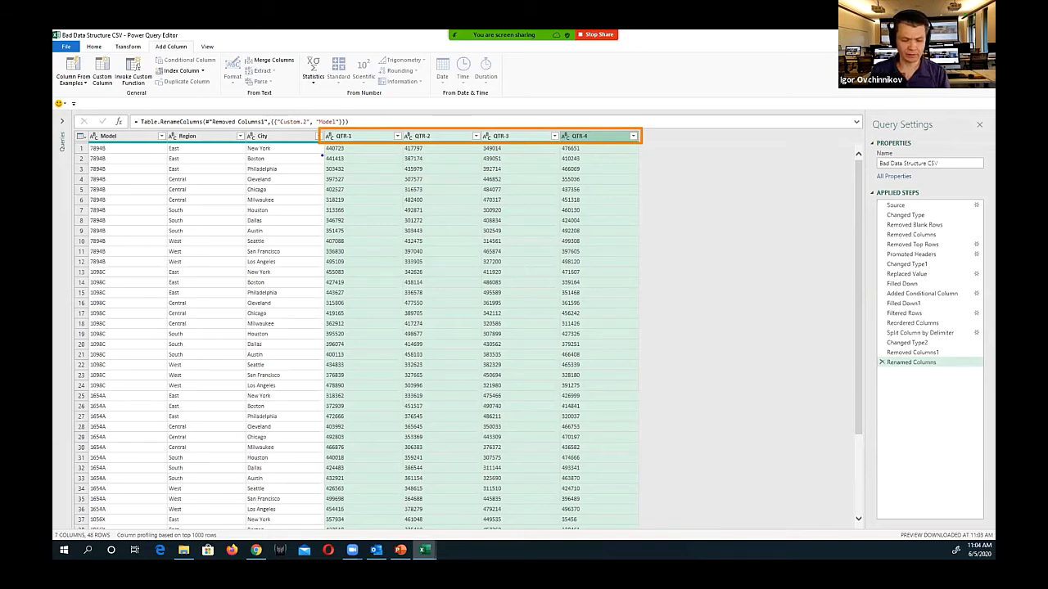
{"action": "mouse_move", "coordinate": [323, 143]}
{"action": "left_mouse_down"}
{"action": "mouse_move", "coordinate": [526, 414]}
{"action": "mouse_move", "coordinate": [637, 532]}
{"action": "left_mouse_up"}
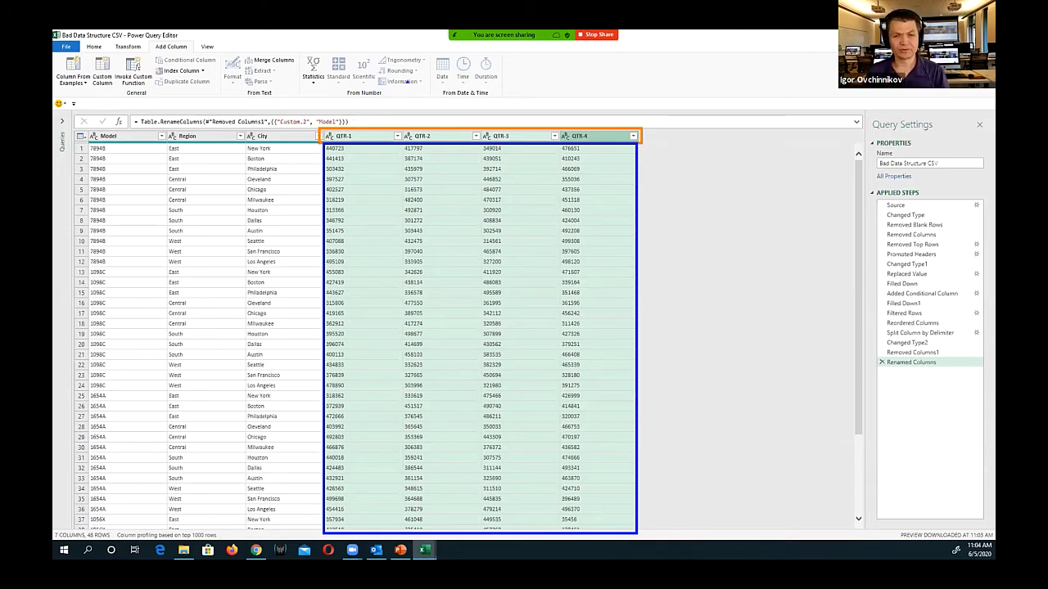
{"action": "key", "text": "Escape"}
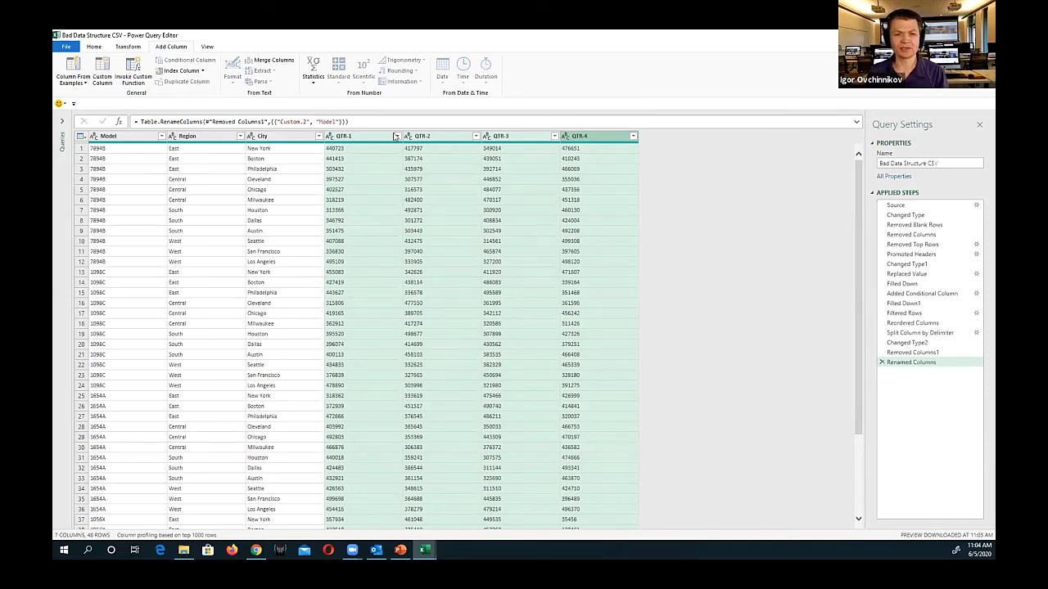
{"action": "left_click", "coordinate": [128, 47]}
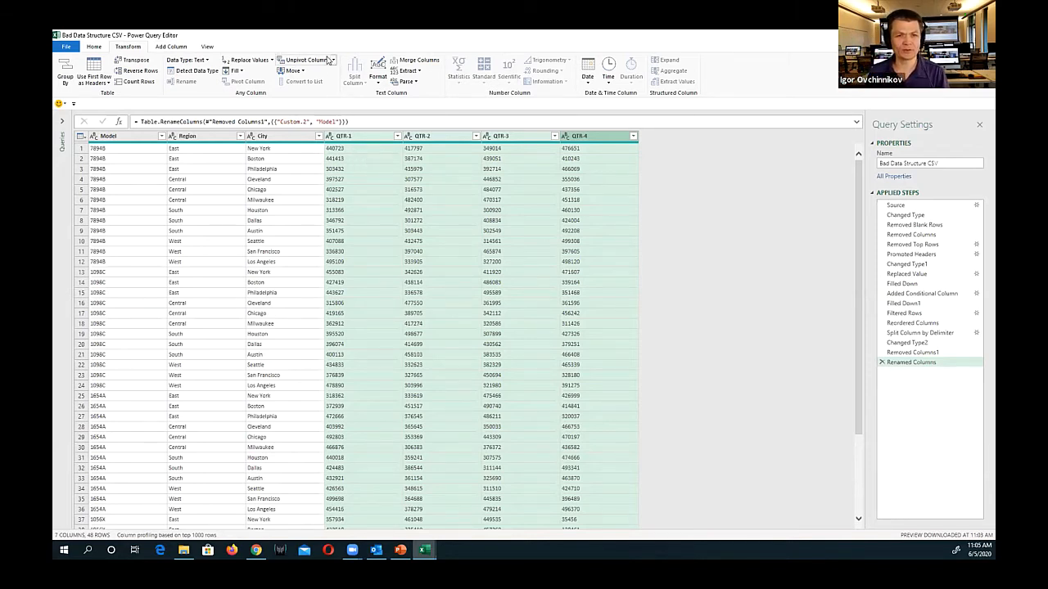
{"action": "left_click", "coordinate": [331, 61]}
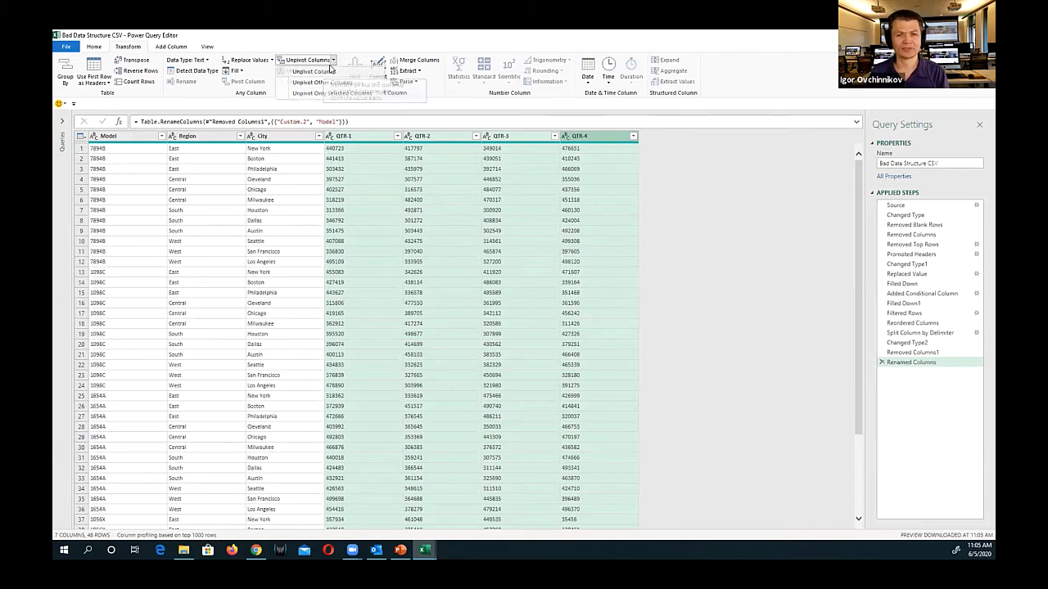
{"action": "left_click", "coordinate": [331, 70]}
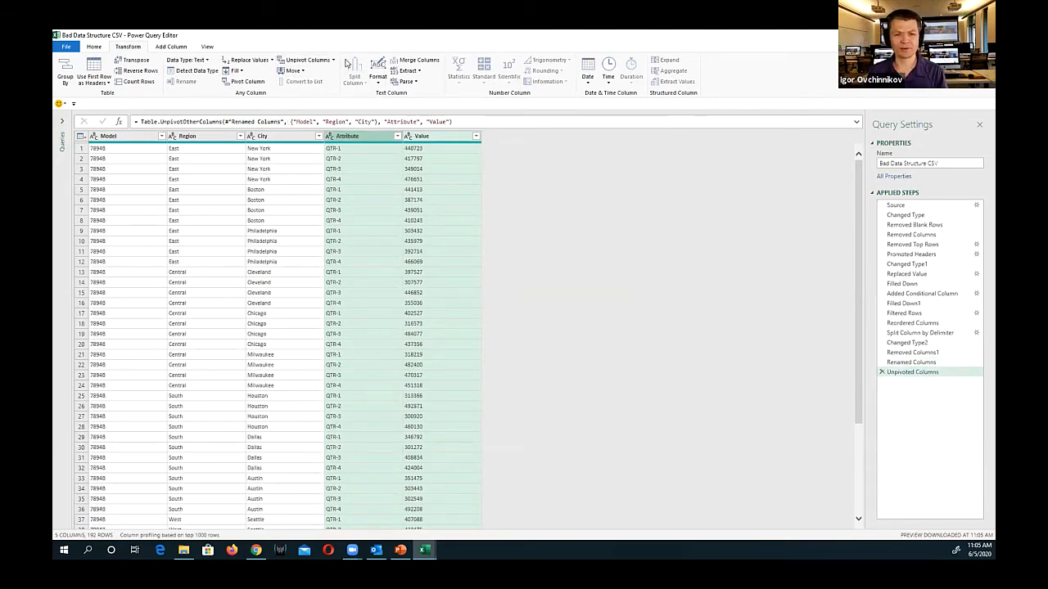
Rename the Attribute column as Quarter
{"action": "double_click", "coordinate": [349, 136]}
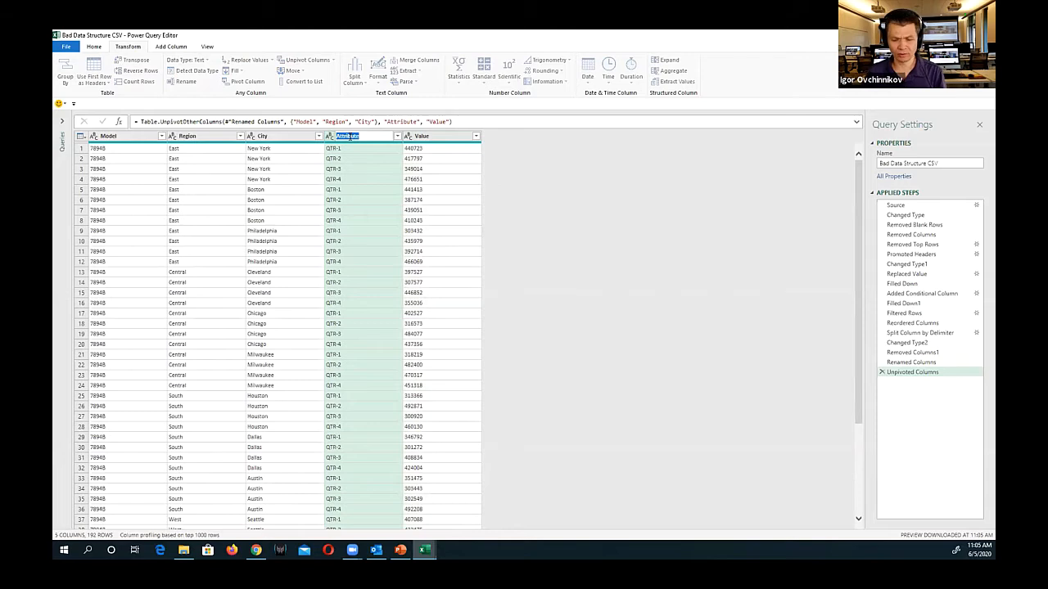
{"action": "type", "text": "Quarter"}
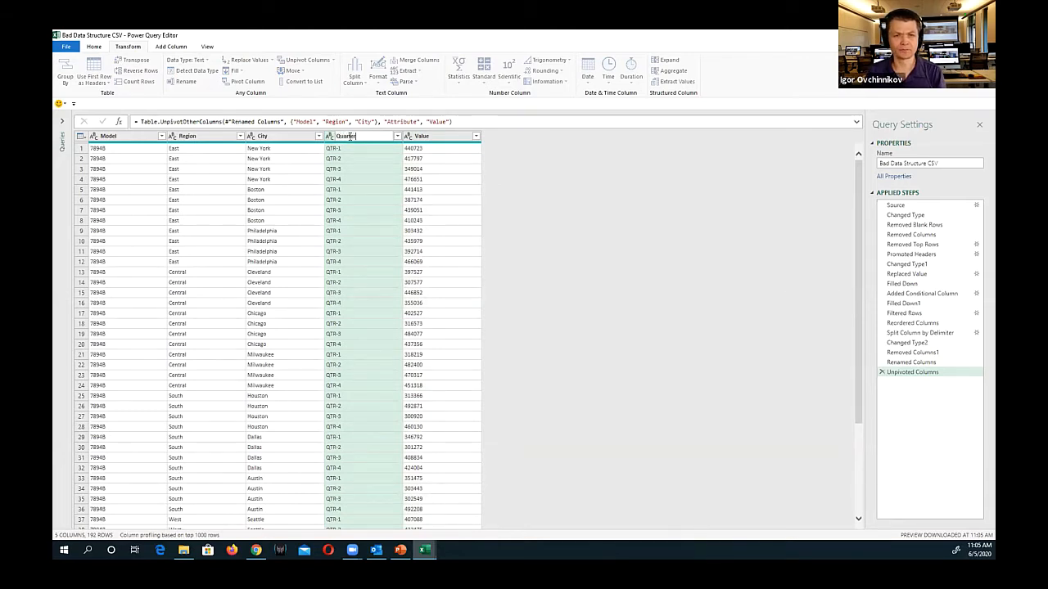
{"action": "key", "text": "Return"}
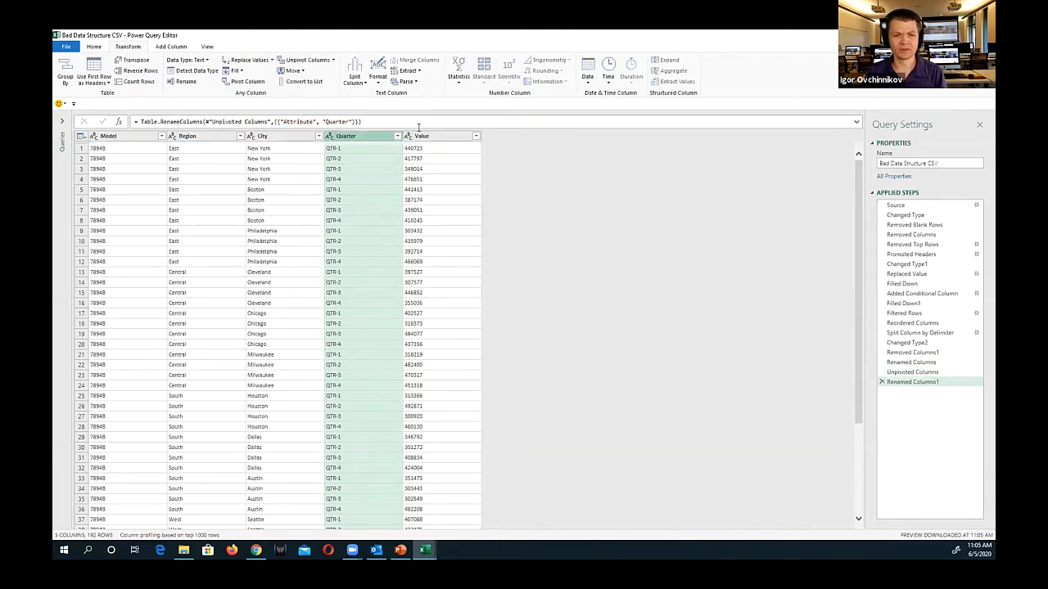
Rename the Value column as Sales and set its data type to Currency
{"action": "double_click", "coordinate": [418, 136]}
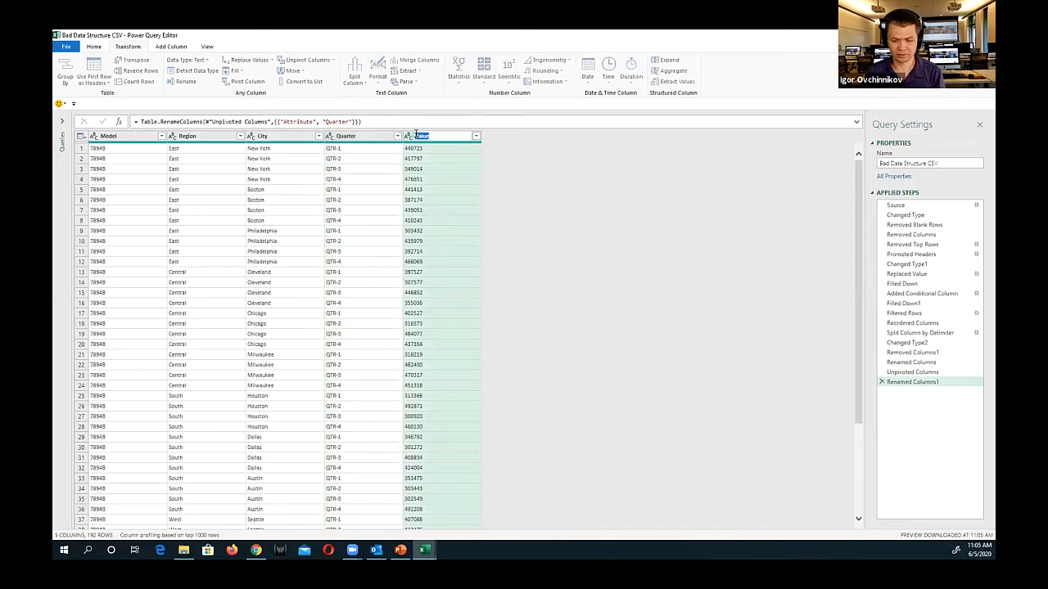
{"action": "type", "text": "S"}
{"action": "type", "text": "s"}
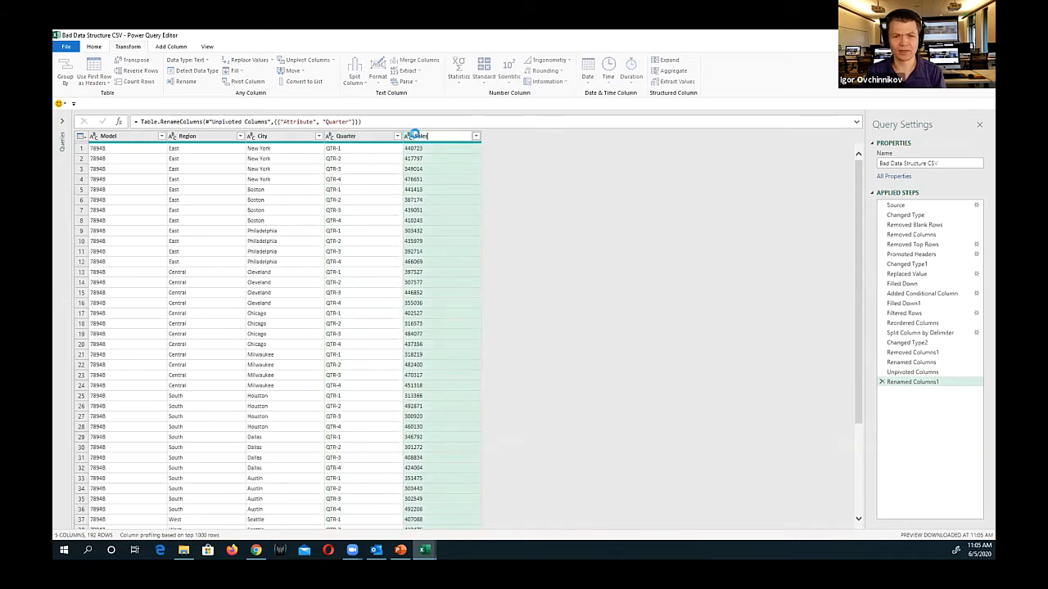
{"action": "key", "text": "Return"}
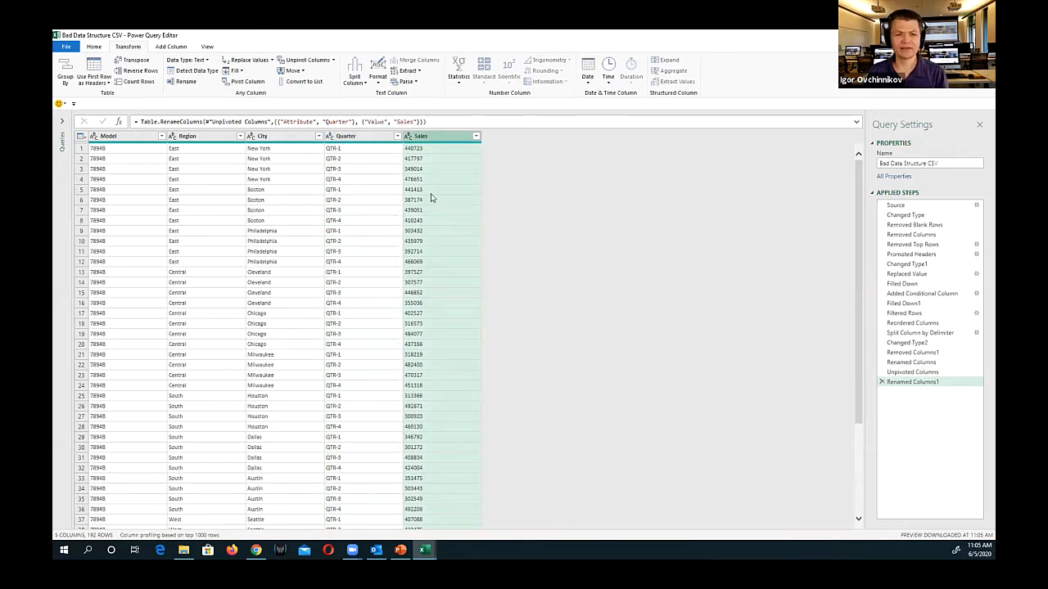
{"action": "left_click", "coordinate": [408, 136]}
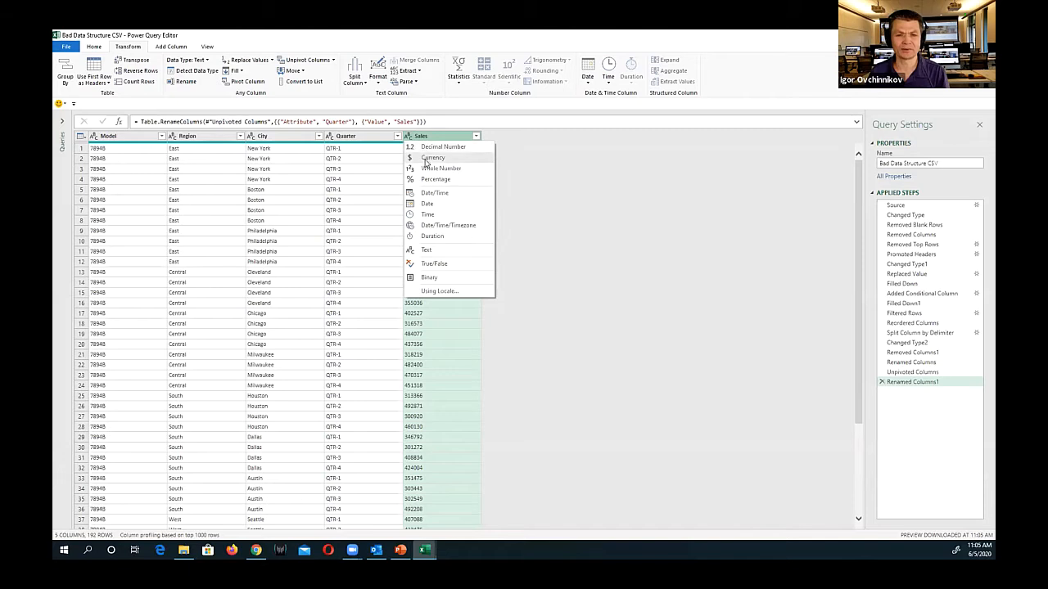
{"action": "left_click", "coordinate": [427, 157]}
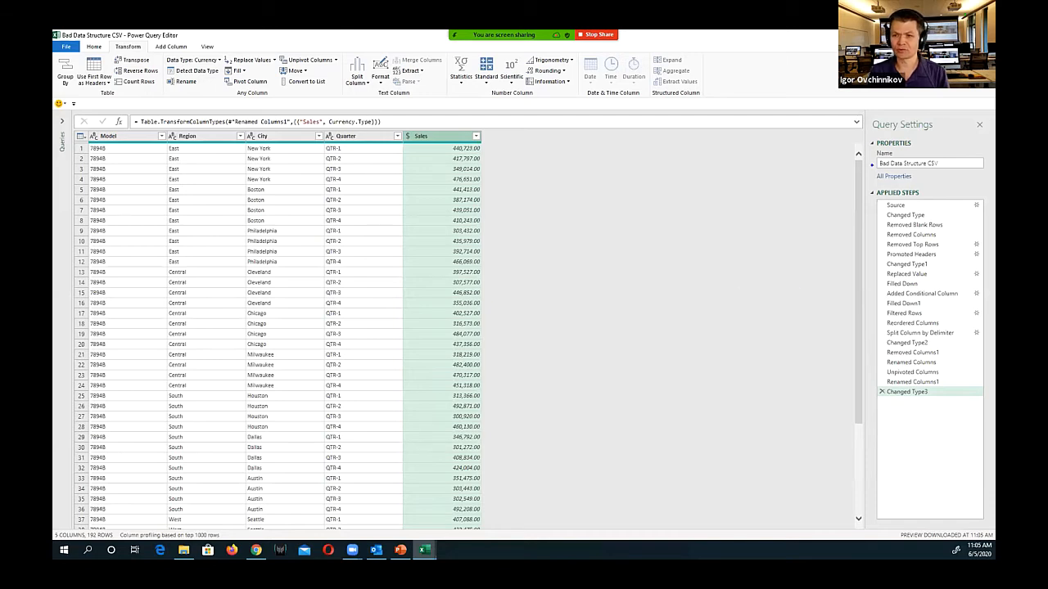
Review the applied steps by viewing the table at the Filled Down1 step, and return to the last step, Changed Type3
{"action": "mouse_move", "coordinate": [860, 125]}
{"action": "left_mouse_down"}
{"action": "mouse_move", "coordinate": [916, 348]}
{"action": "mouse_move", "coordinate": [992, 423]}
{"action": "left_mouse_up"}
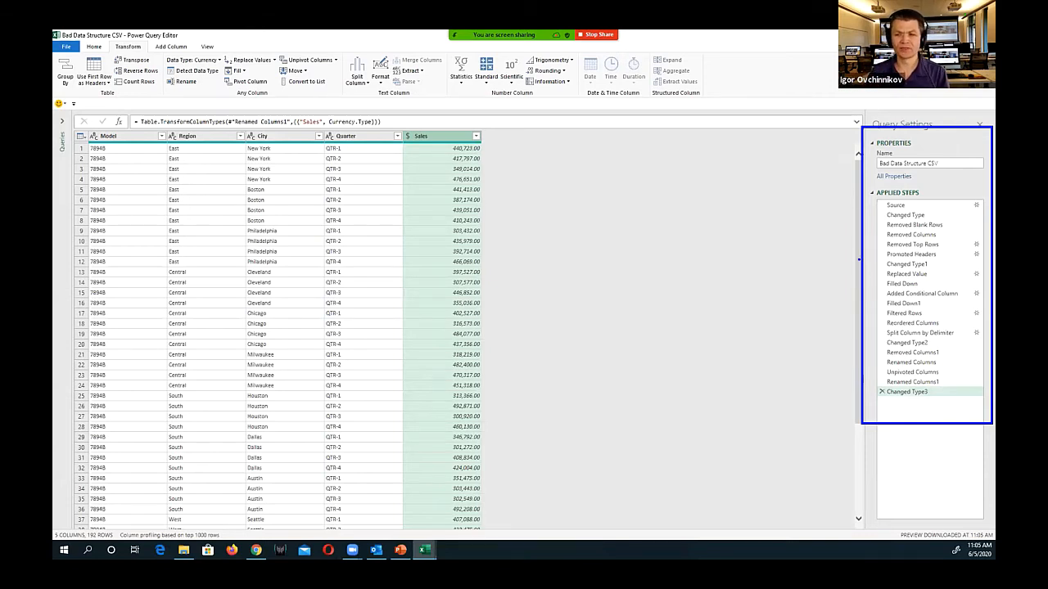
{"action": "left_click_drag", "start_coordinate": [859, 248], "coordinate": [879, 238]}
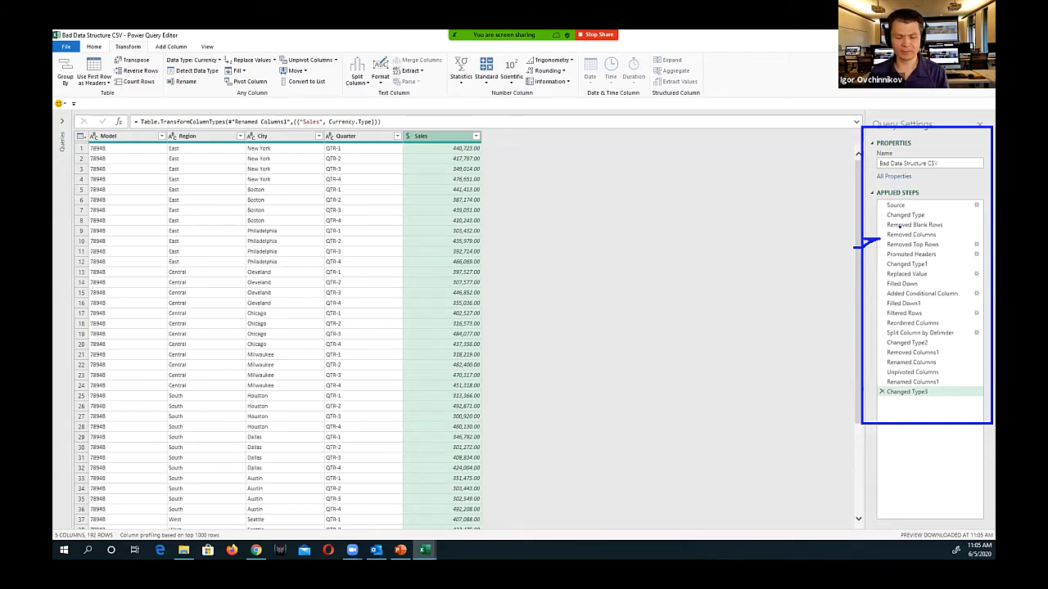
{"action": "key", "text": "Escape"}
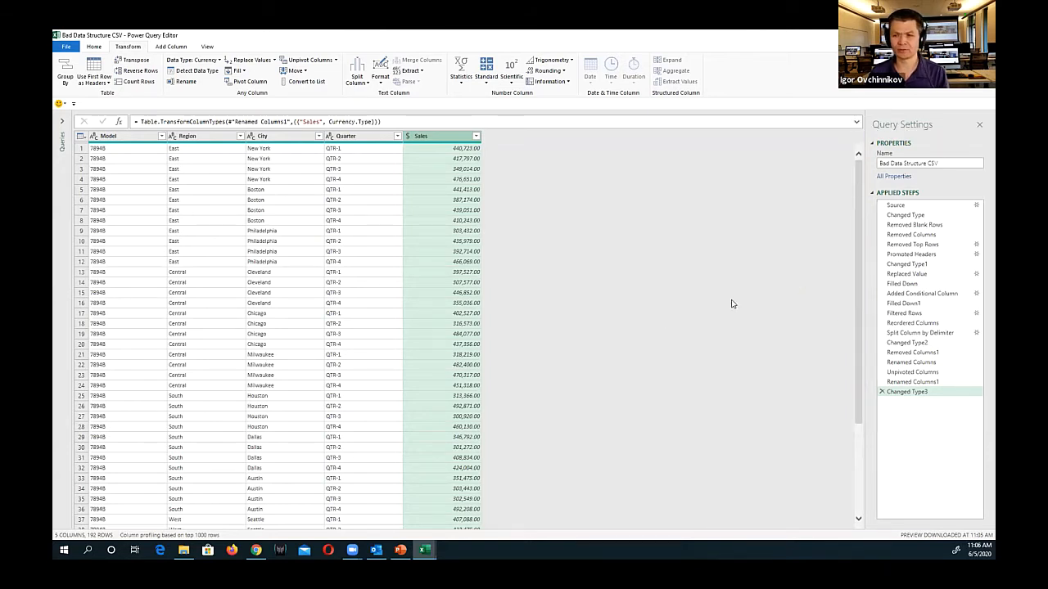
{"action": "left_click", "coordinate": [904, 304]}
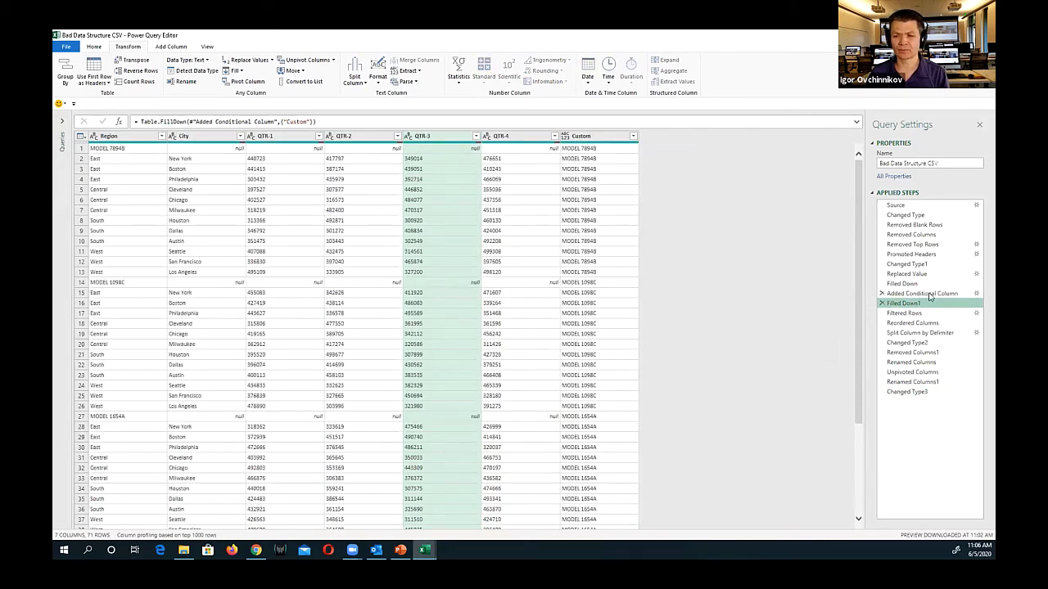
{"action": "left_click", "coordinate": [912, 392]}
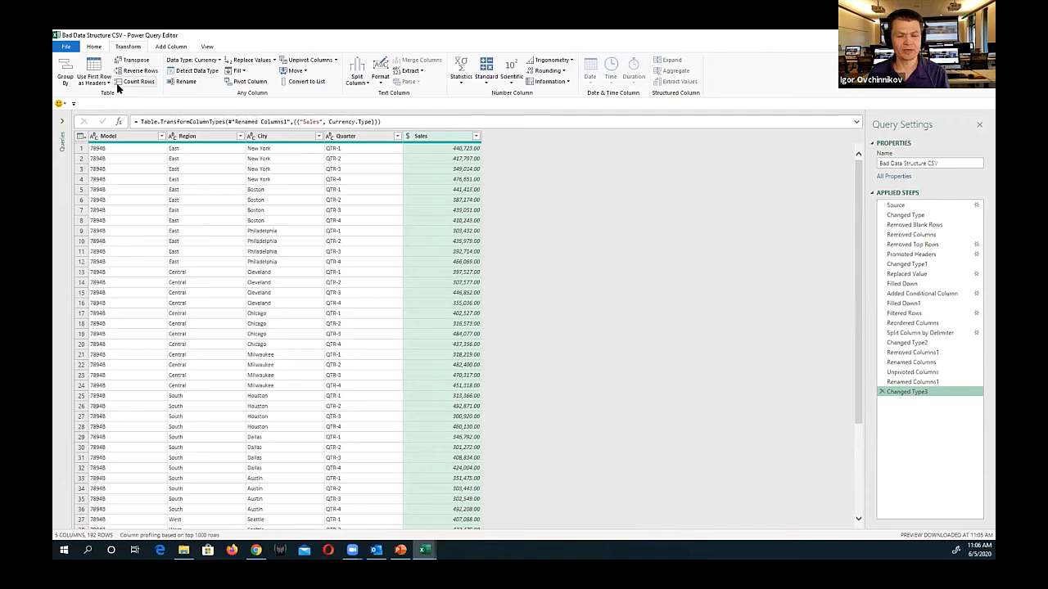
Close the query and load it as a table on a new worksheet, also adding the data to the Data Model
{"action": "left_click", "coordinate": [96, 47]}
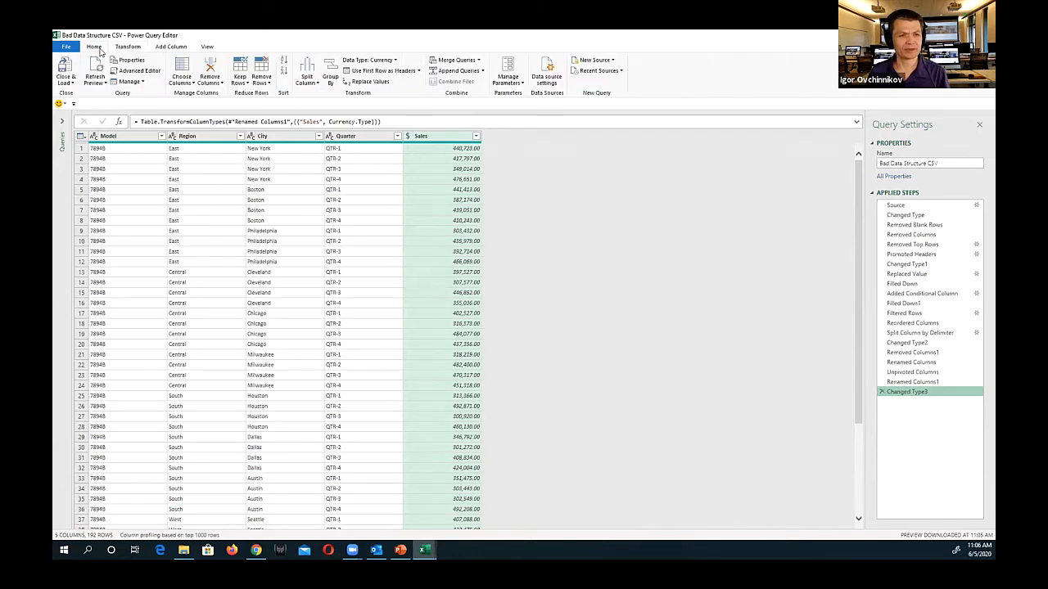
{"action": "left_click", "coordinate": [66, 83]}
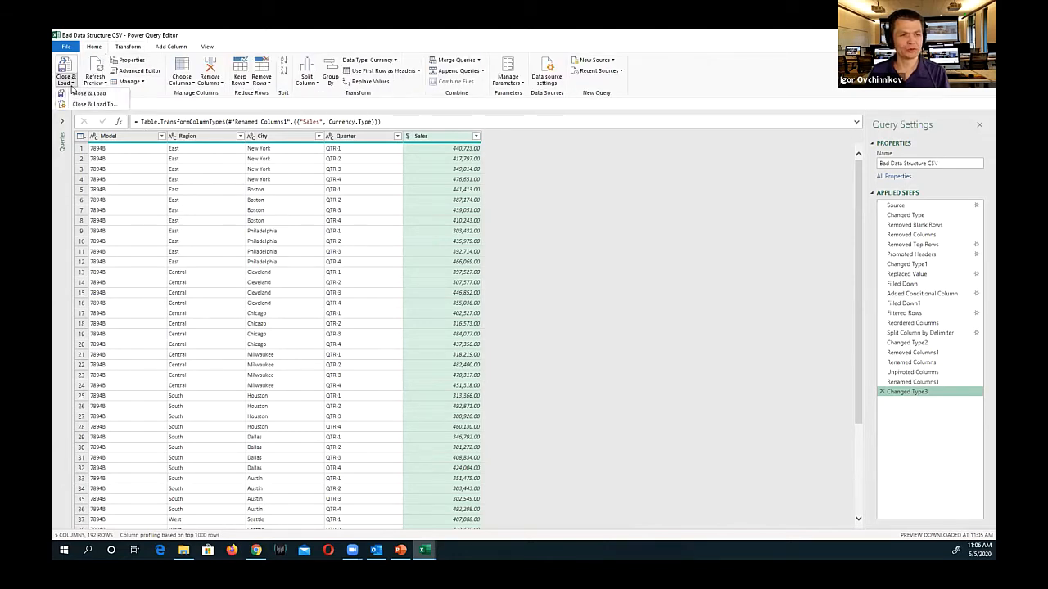
{"action": "left_click", "coordinate": [82, 105]}
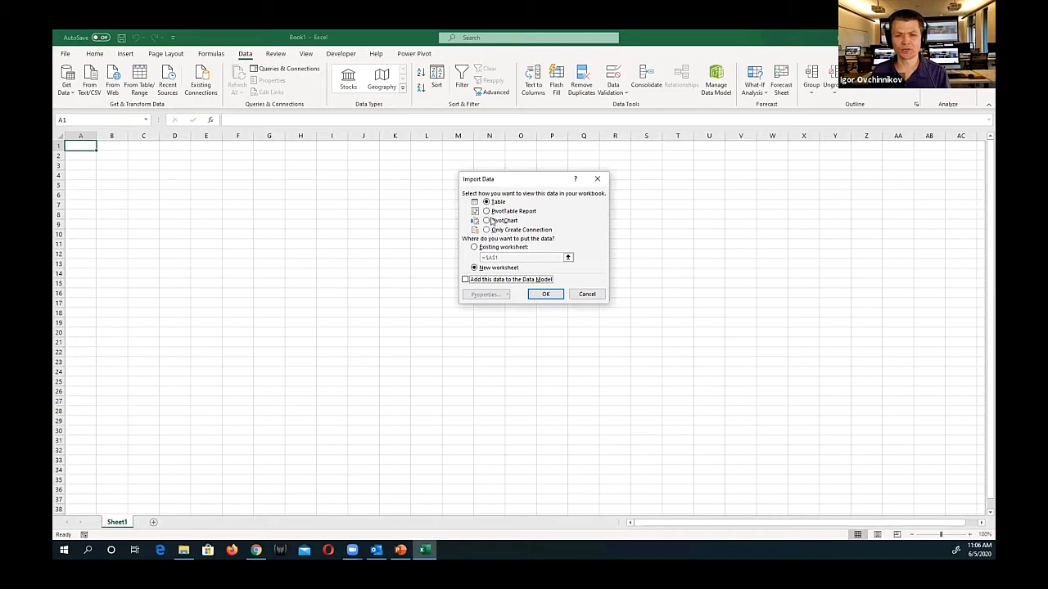
{"action": "left_click", "coordinate": [465, 280]}
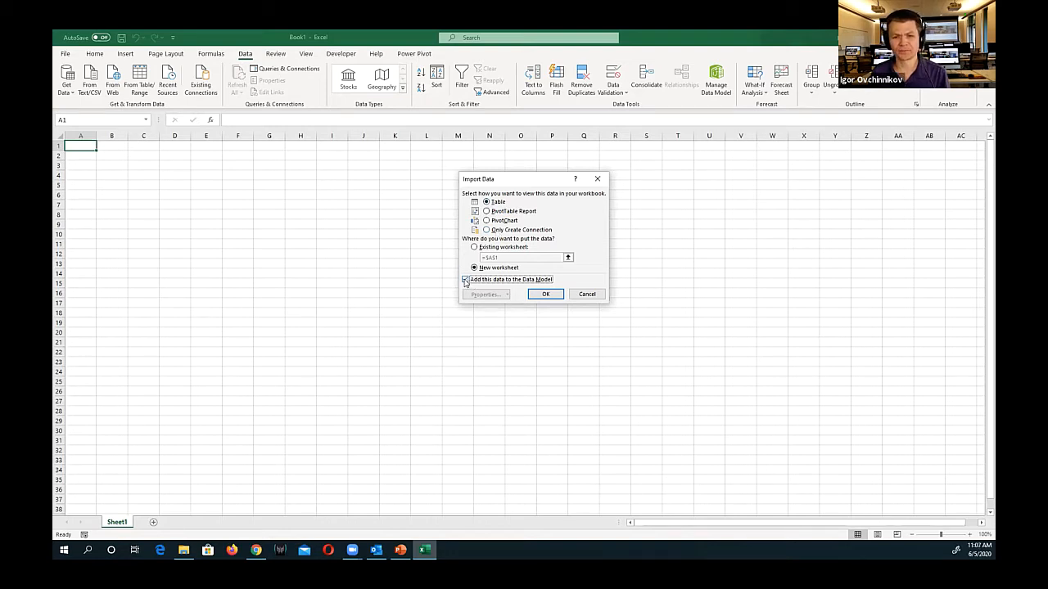
{"action": "left_click", "coordinate": [540, 297]}
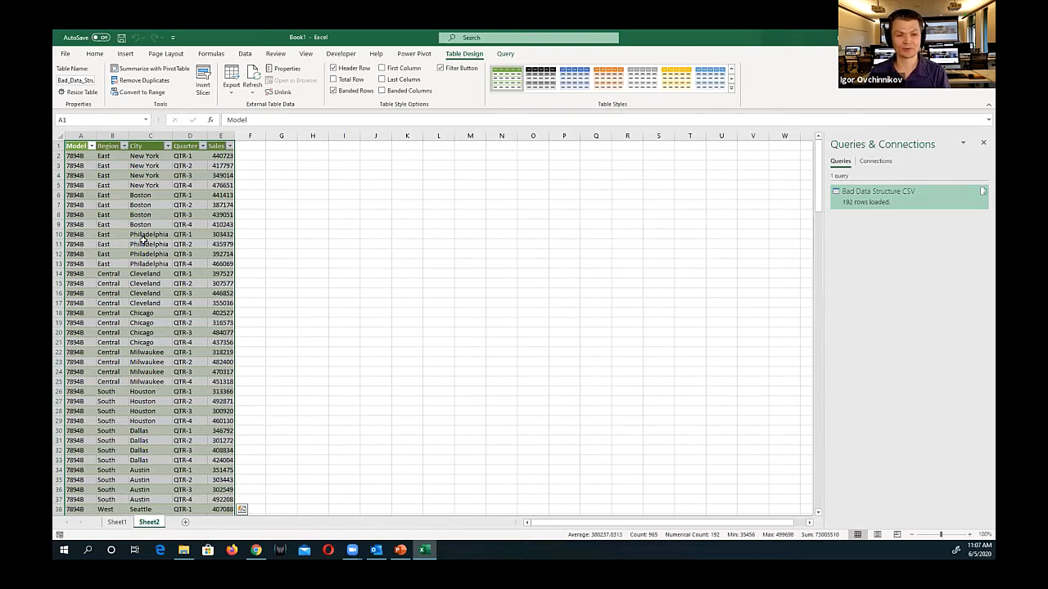
{"action": "left_click", "coordinate": [147, 342]}
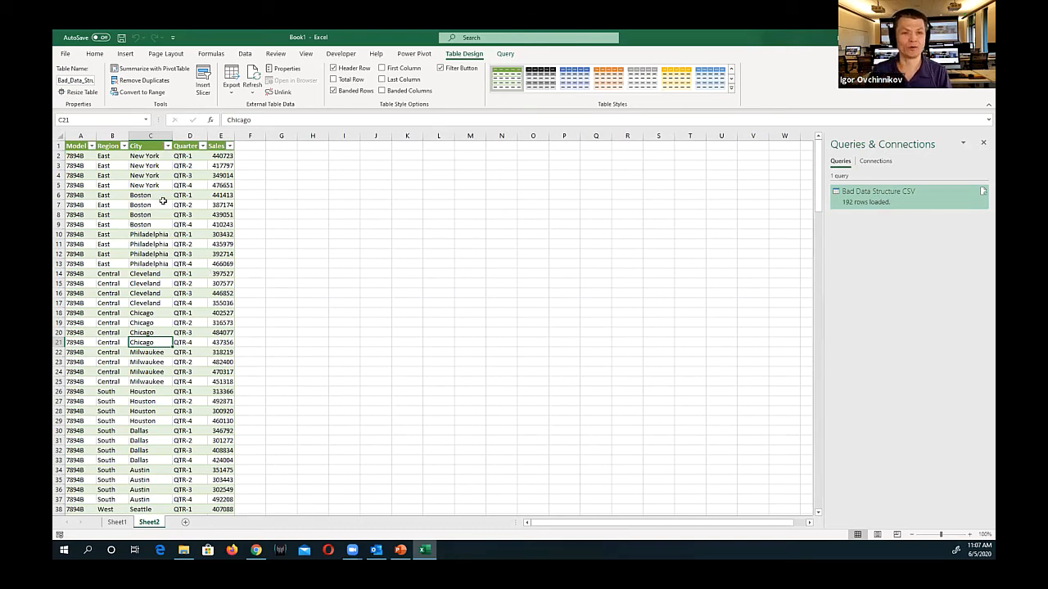
Import Sheet1 of the List of Products_XLSX workbook and open it for transformation in the Power Query Editor
{"action": "left_click", "coordinate": [245, 54]}
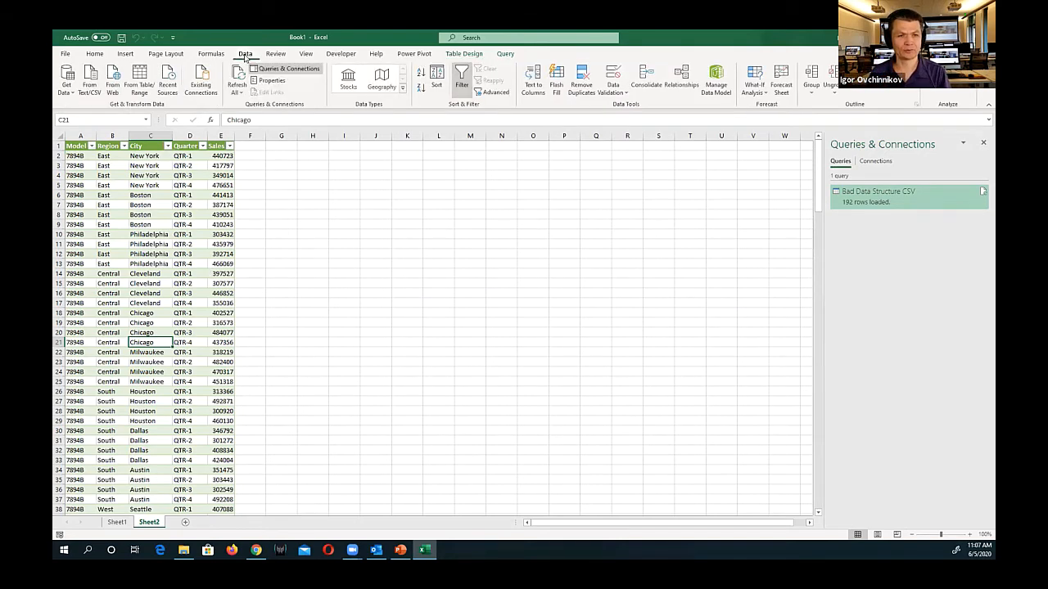
{"action": "left_click", "coordinate": [70, 93]}
{"action": "mouse_move", "coordinate": [128, 109]}
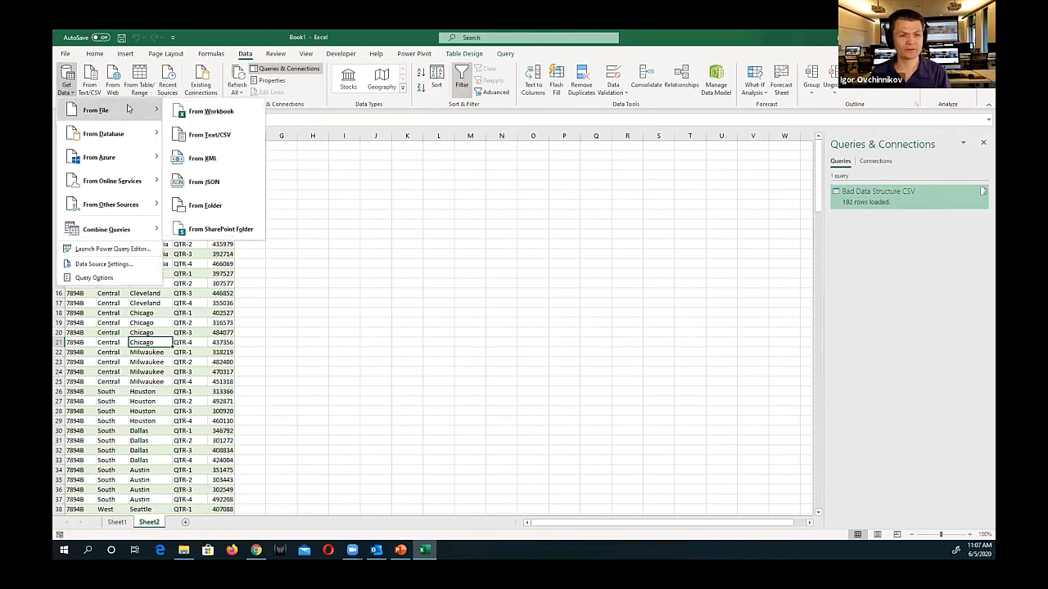
{"action": "left_click", "coordinate": [207, 115]}
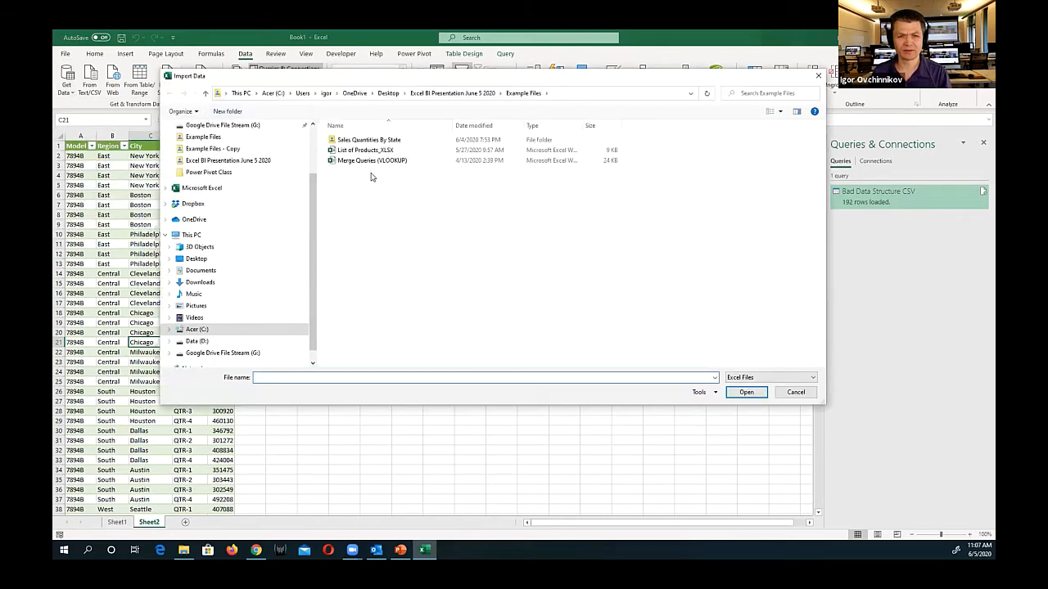
{"action": "left_click", "coordinate": [377, 153]}
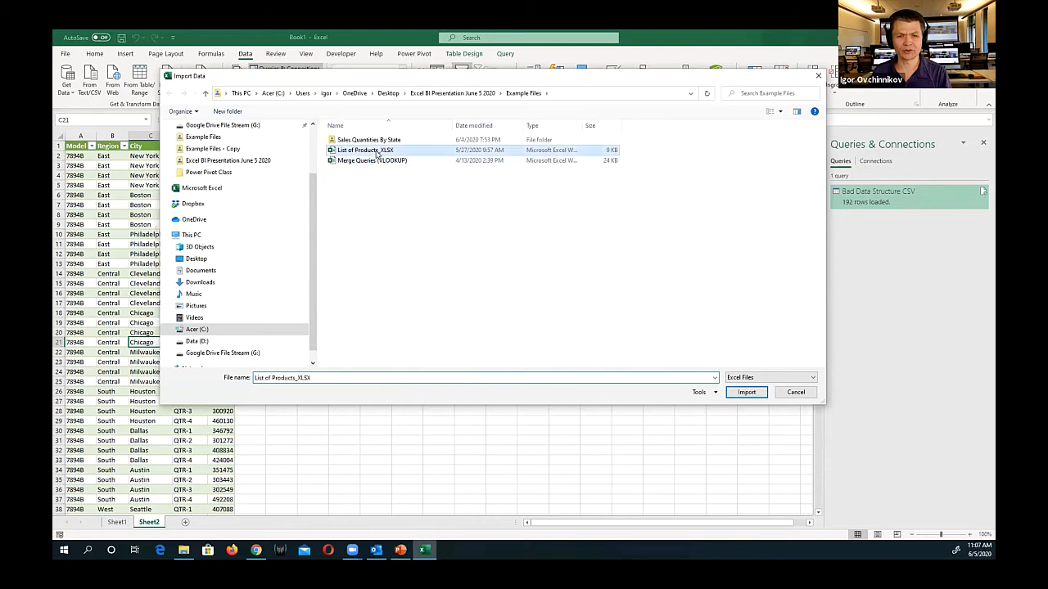
{"action": "left_click", "coordinate": [747, 393]}
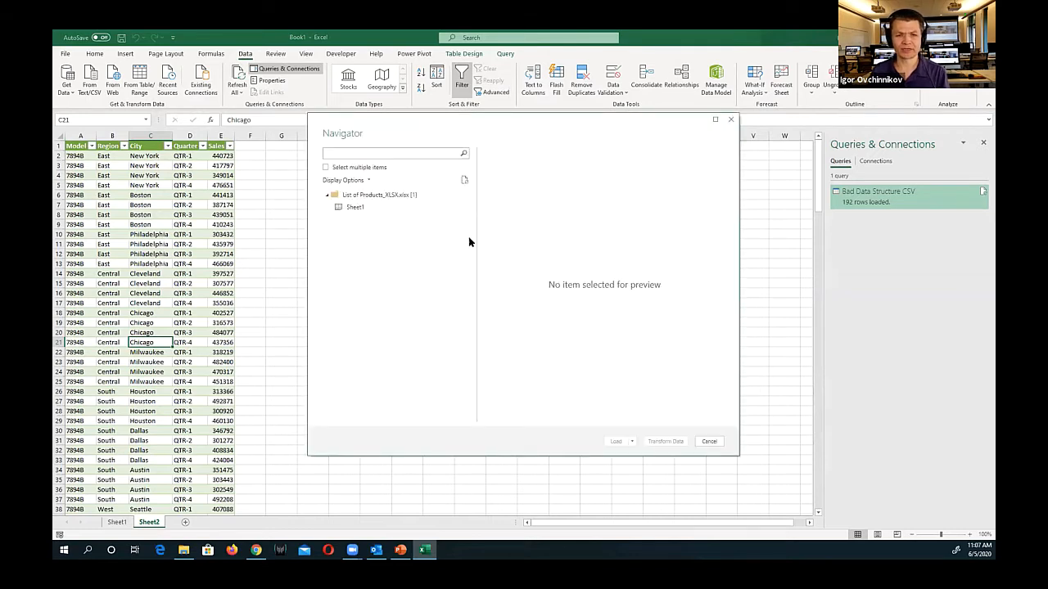
{"action": "left_click", "coordinate": [361, 211]}
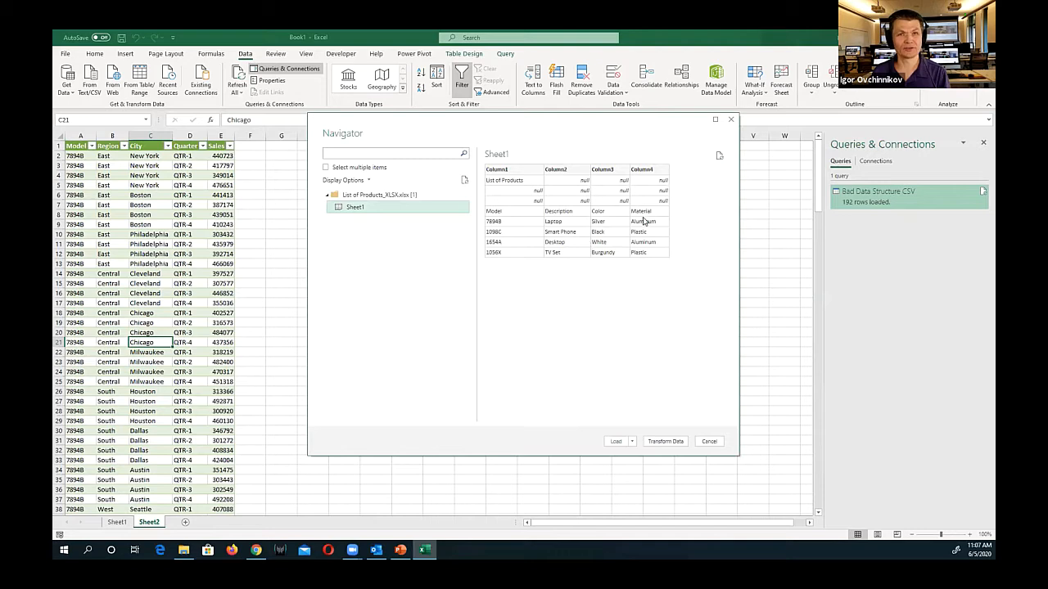
{"action": "left_click", "coordinate": [662, 441]}
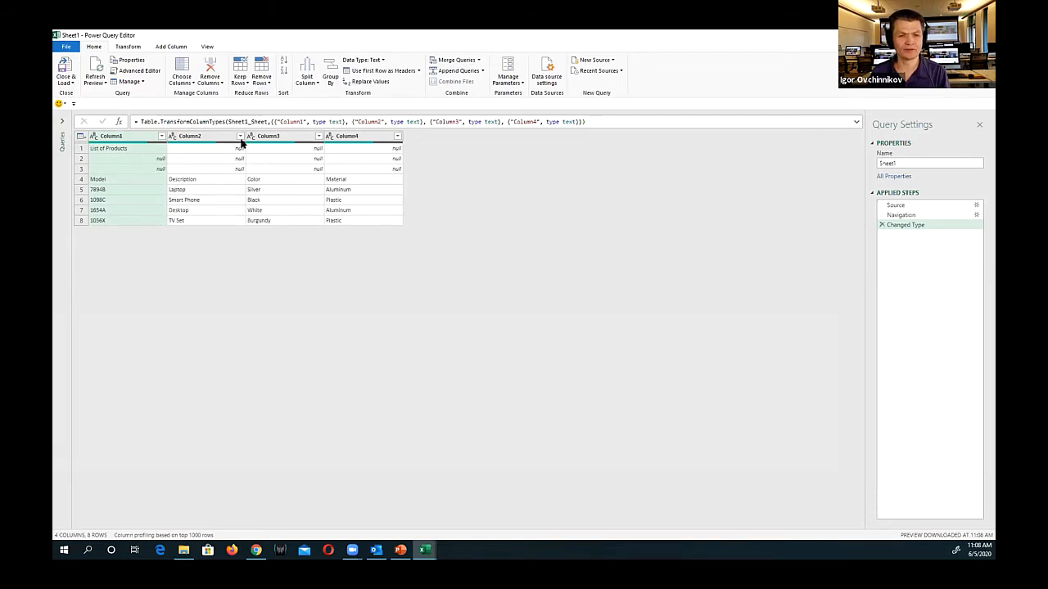
Filter the null rows out of Column2 and promote the first remaining row to column headers
{"action": "left_click", "coordinate": [240, 138]}
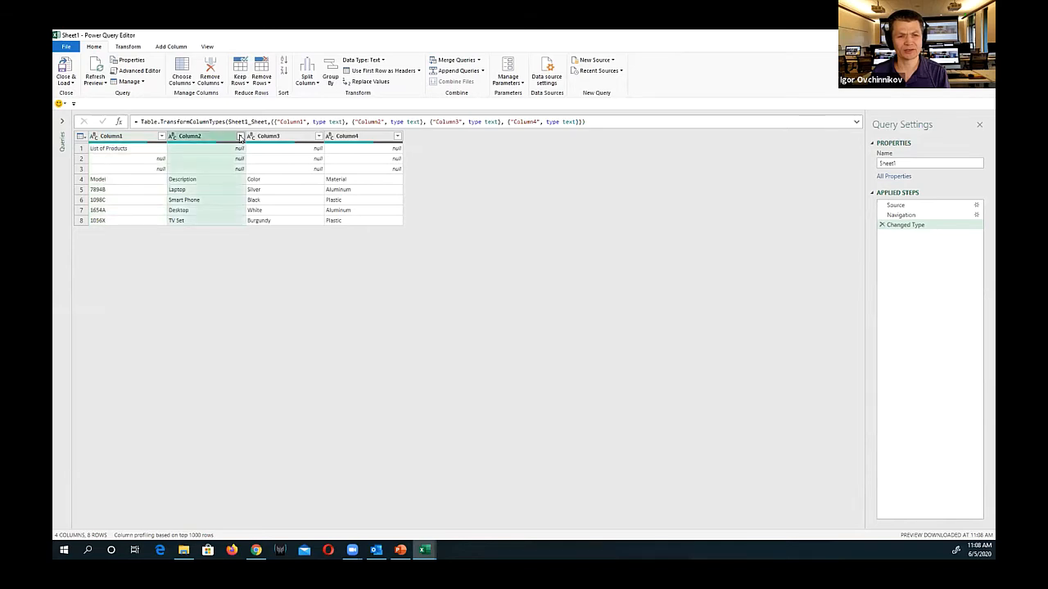
{"action": "left_click", "coordinate": [102, 249]}
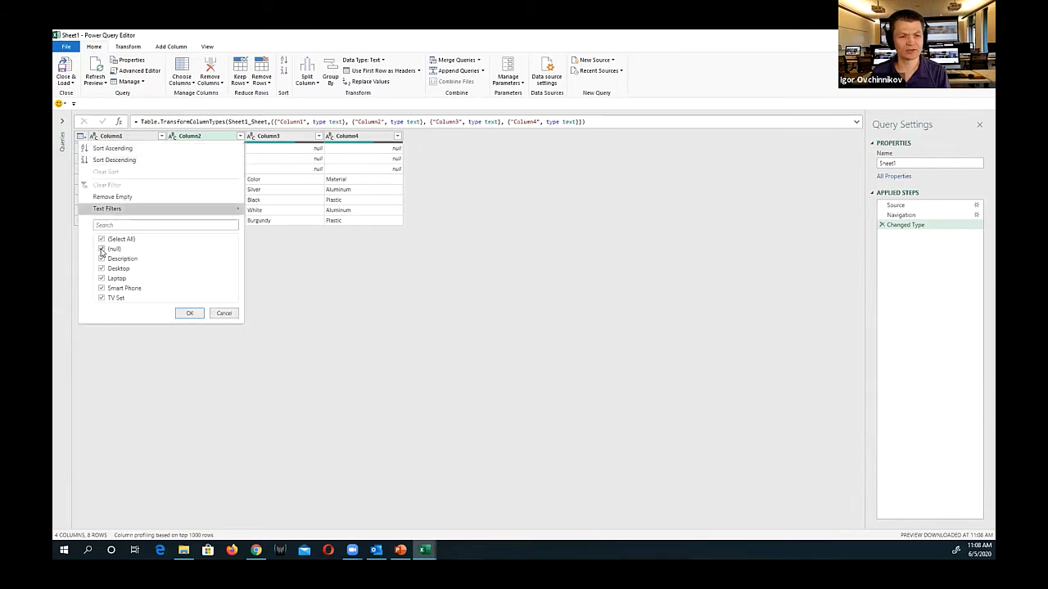
{"action": "left_click", "coordinate": [187, 314]}
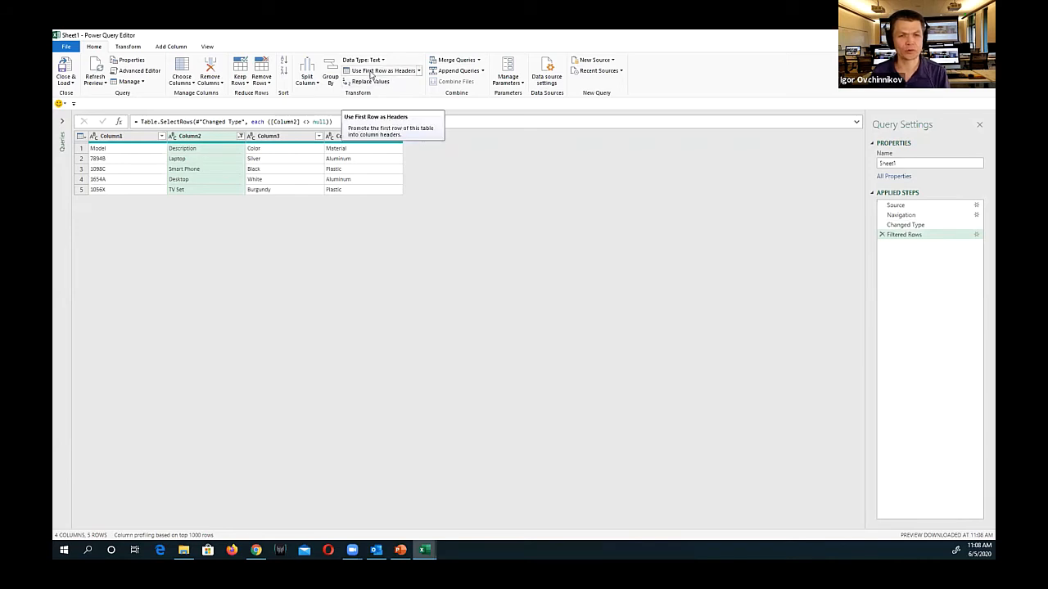
{"action": "left_click", "coordinate": [371, 72]}
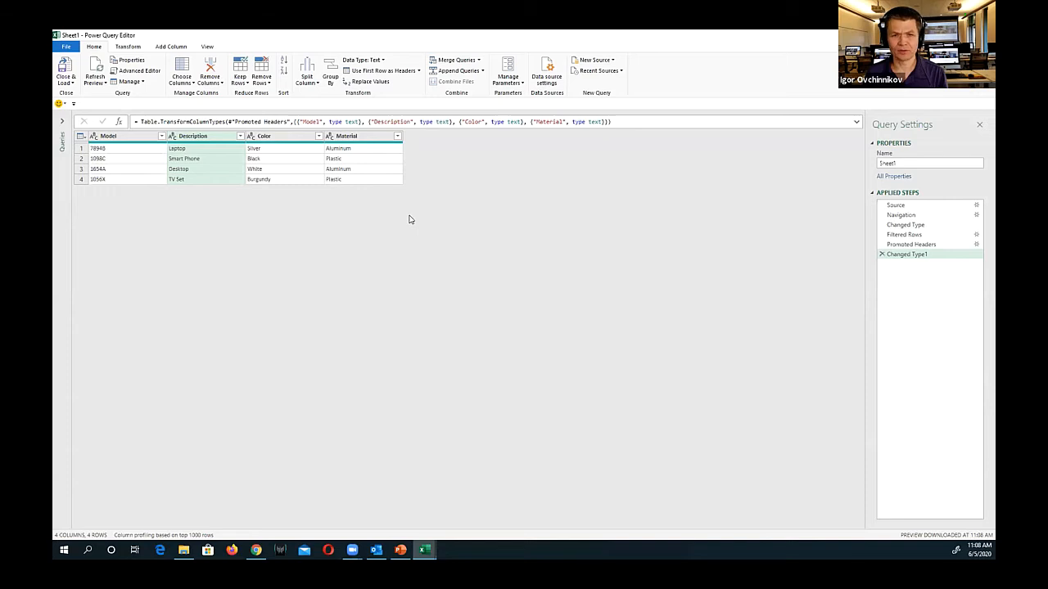
Rename the Sheet1 query as Products
{"action": "left_click_drag", "start_coordinate": [938, 165], "coordinate": [841, 154]}
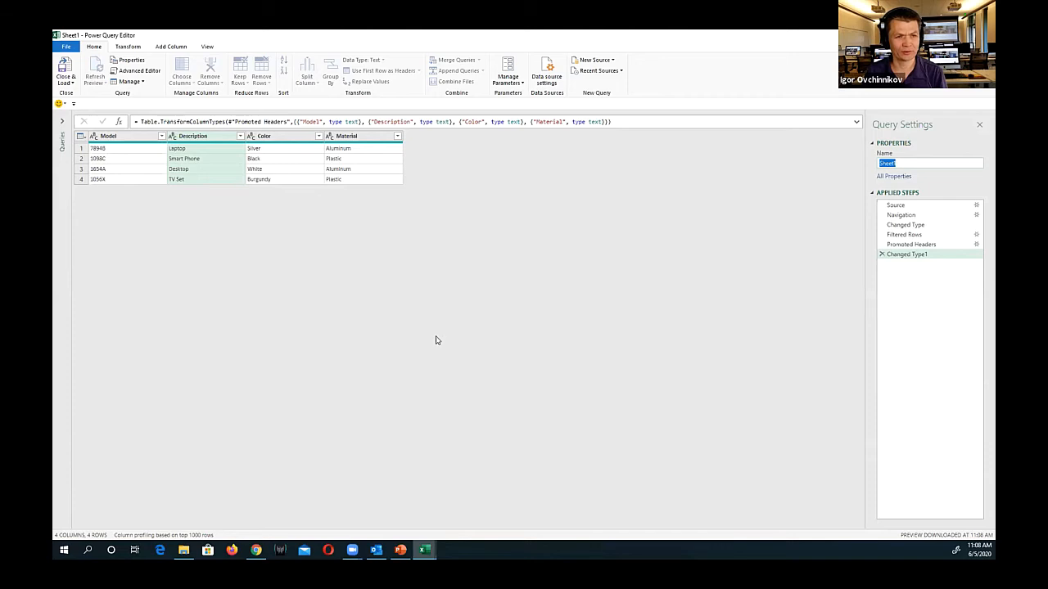
{"action": "type", "text": "Products"}
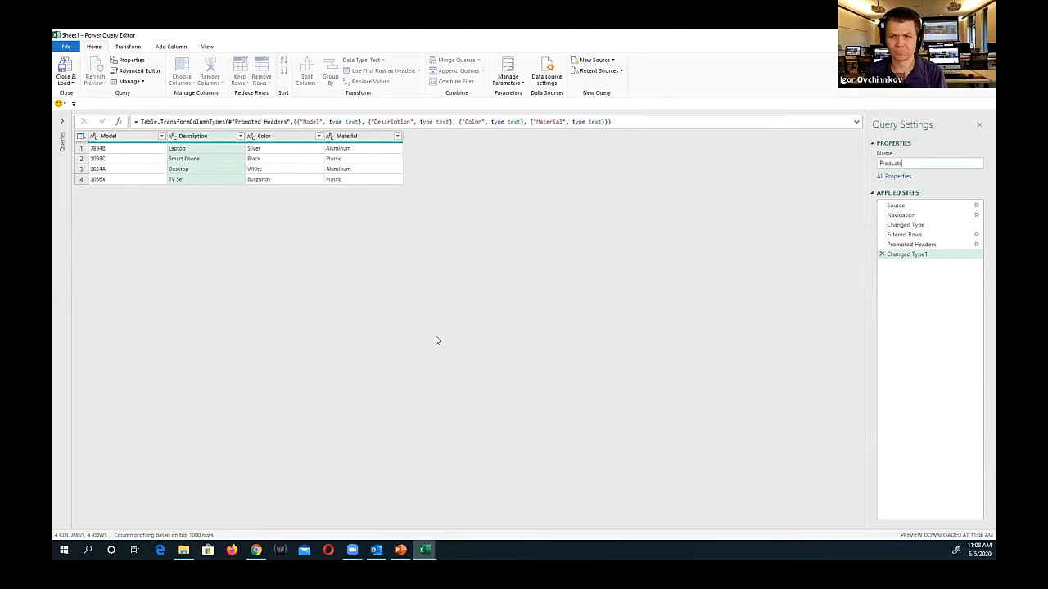
{"action": "key", "text": "Return"}
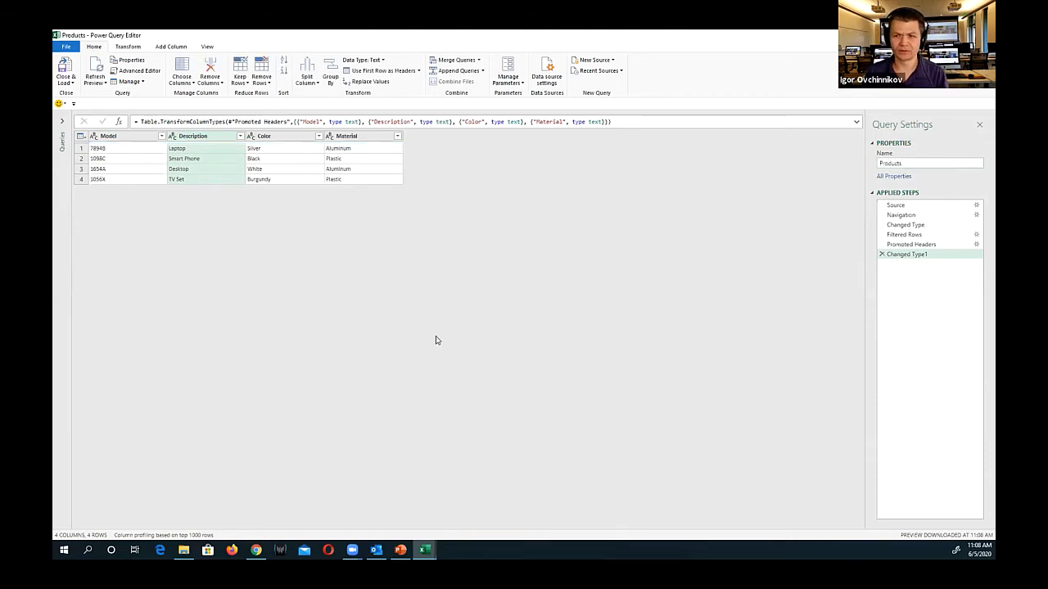
Close the Products query and load it as a table on a new worksheet, also adding the data to the Data Model
{"action": "left_click", "coordinate": [62, 82]}
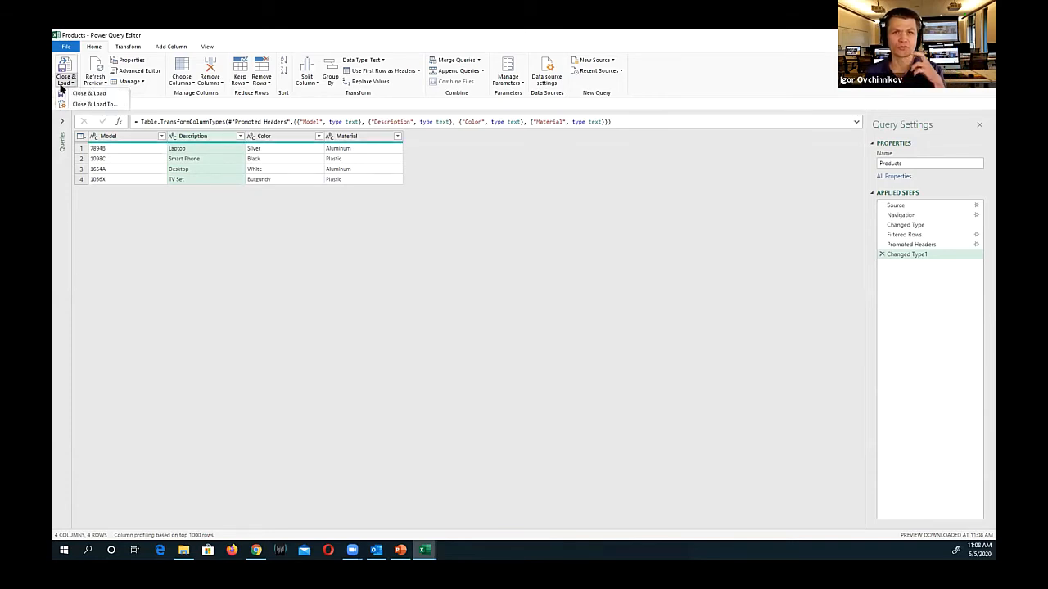
{"action": "left_click", "coordinate": [76, 106]}
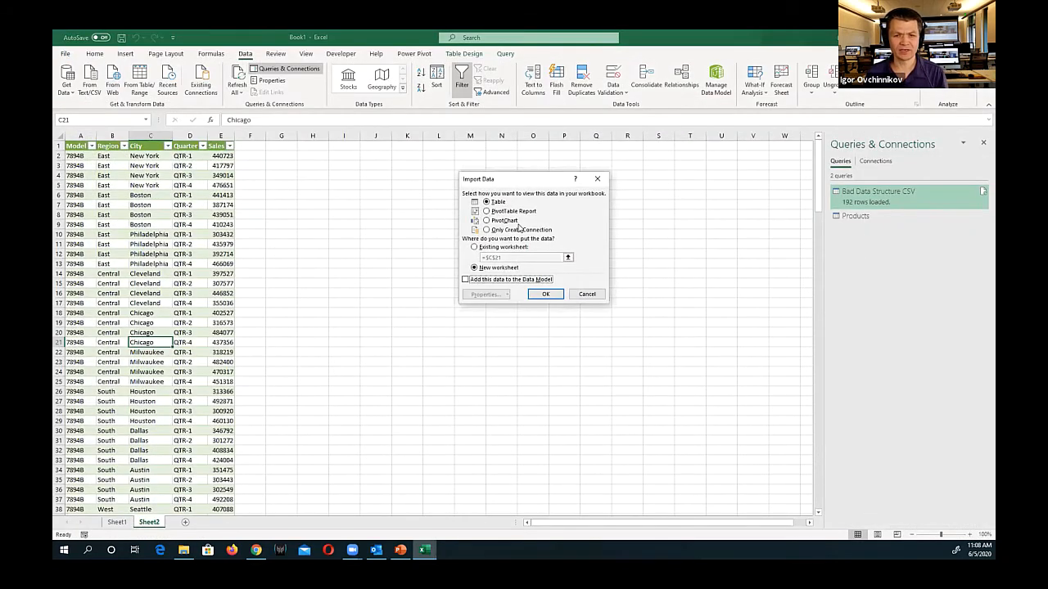
{"action": "left_click", "coordinate": [464, 280]}
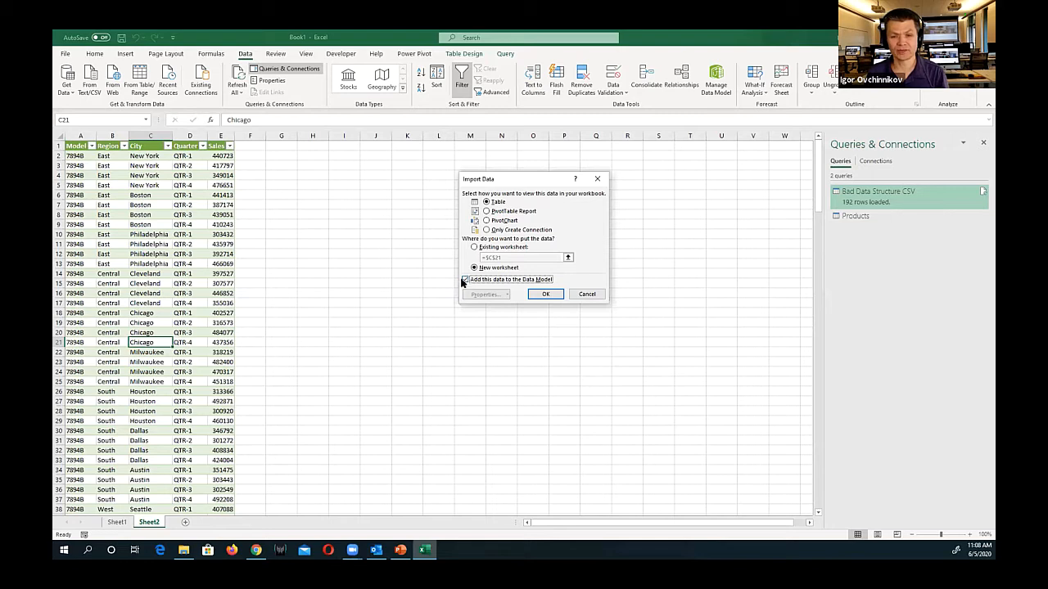
{"action": "left_click", "coordinate": [536, 296]}
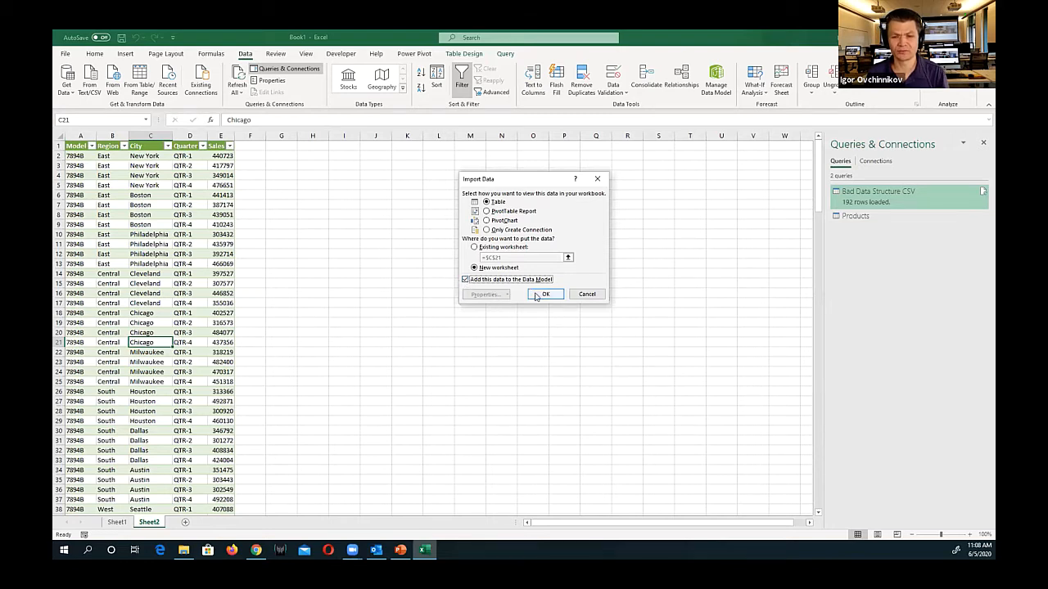
{"action": "left_click", "coordinate": [536, 295]}
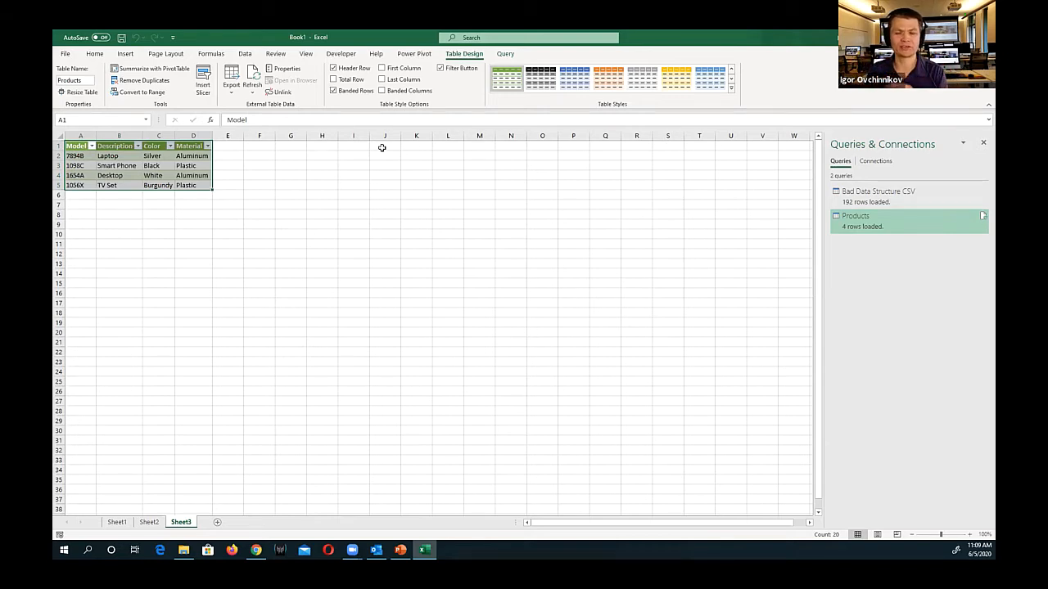
Open the workbook's data model in Power Pivot and show its tables in Diagram View
{"action": "left_click", "coordinate": [417, 54]}
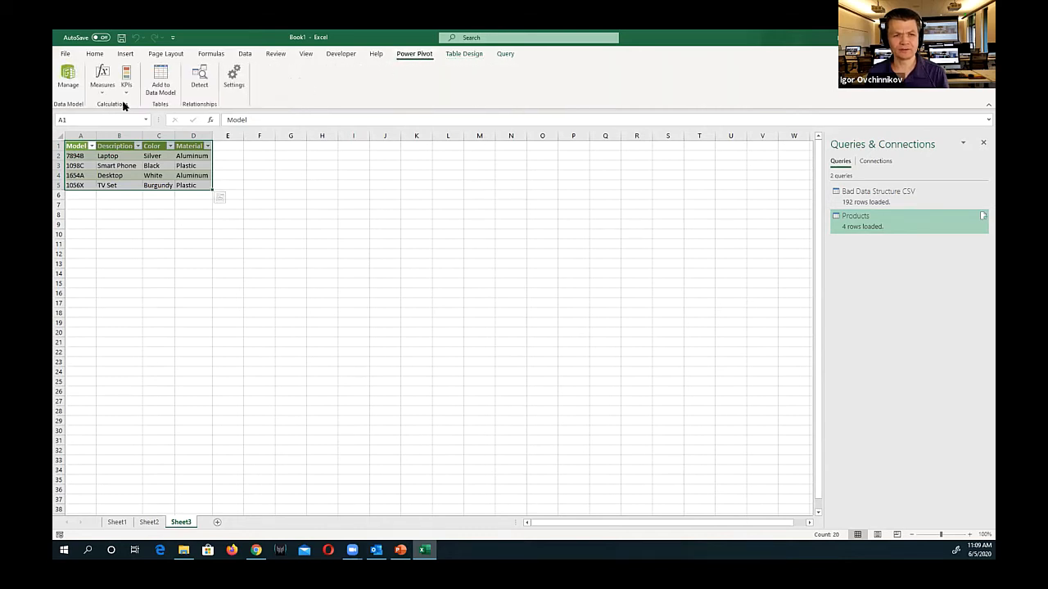
{"action": "left_click", "coordinate": [68, 77]}
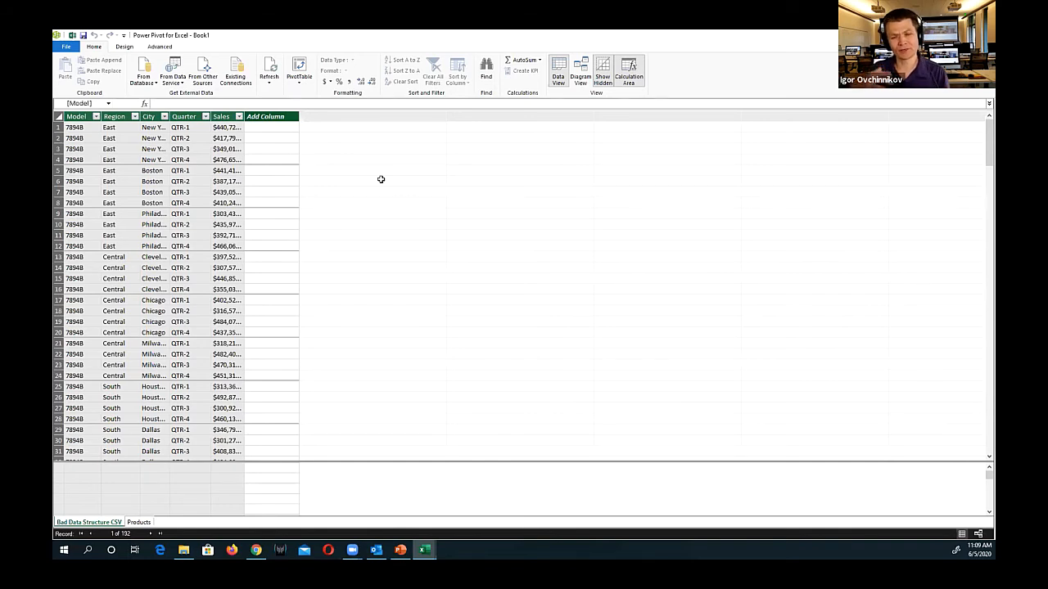
{"action": "left_click", "coordinate": [583, 76]}
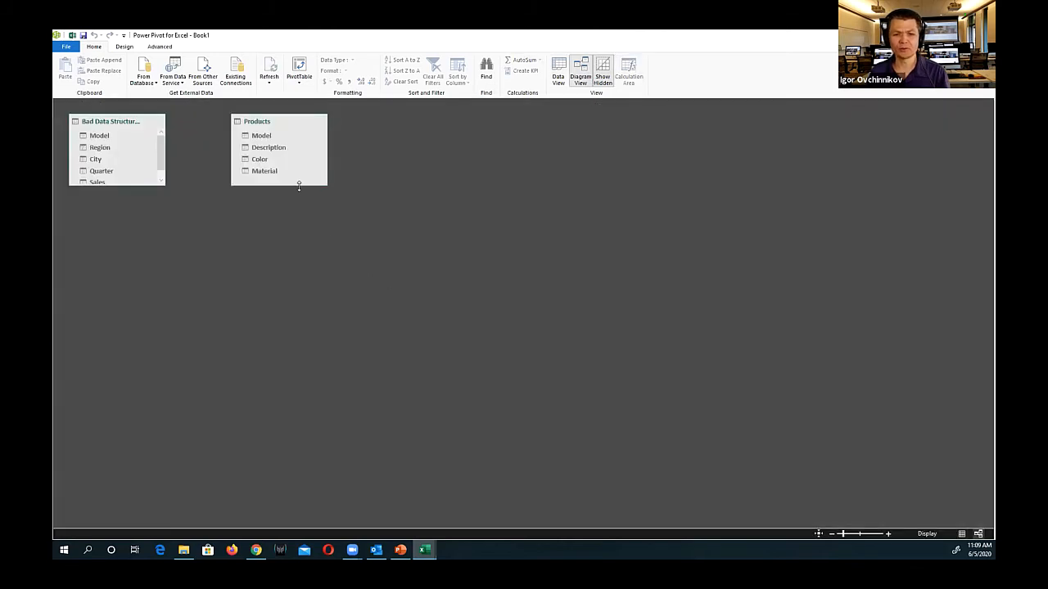
Enlarge both table boxes and relate the Model field of Products to the Model field of Bad Data Structure CSV
{"action": "left_click_drag", "start_coordinate": [301, 187], "coordinate": [301, 233]}
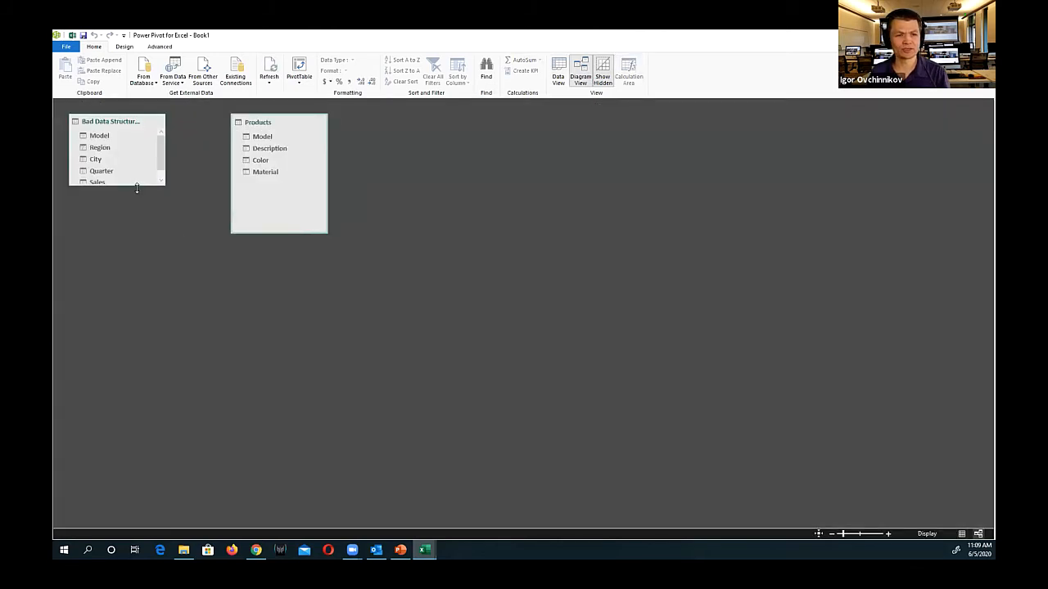
{"action": "left_click_drag", "start_coordinate": [137, 186], "coordinate": [142, 279]}
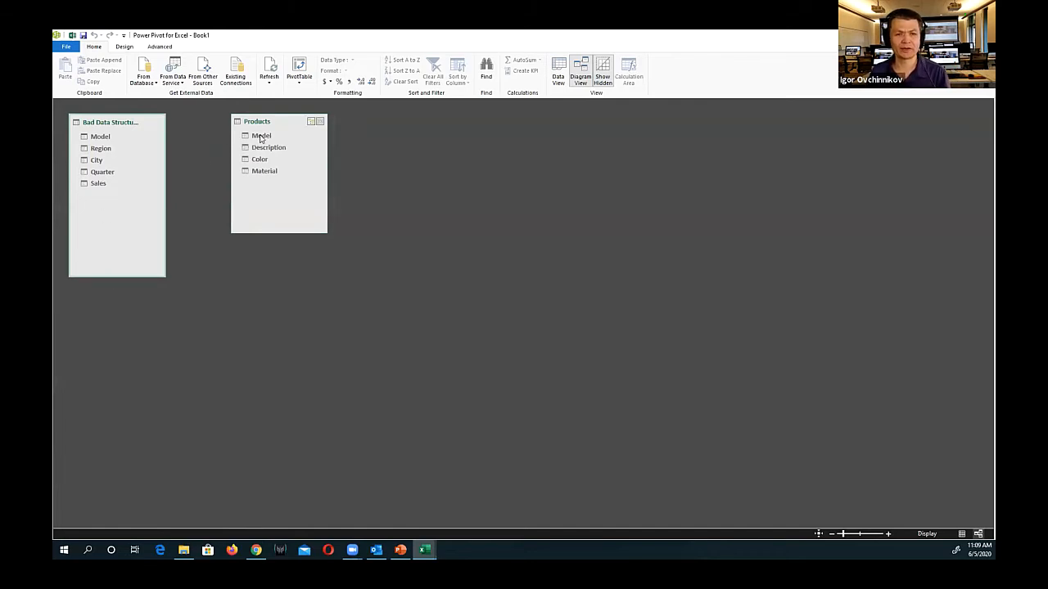
{"action": "left_click_drag", "start_coordinate": [270, 138], "coordinate": [102, 136]}
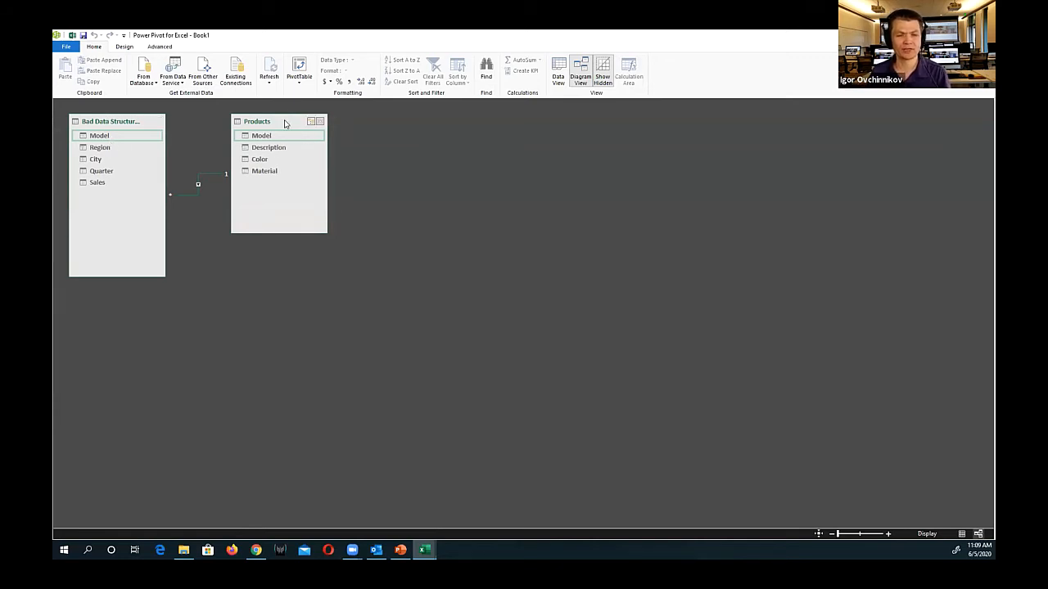
Insert a PivotTable from the workbook's Data Model on a new worksheet and expand the Bad Data Structure CSV and Products fields
{"action": "left_click", "coordinate": [70, 35]}
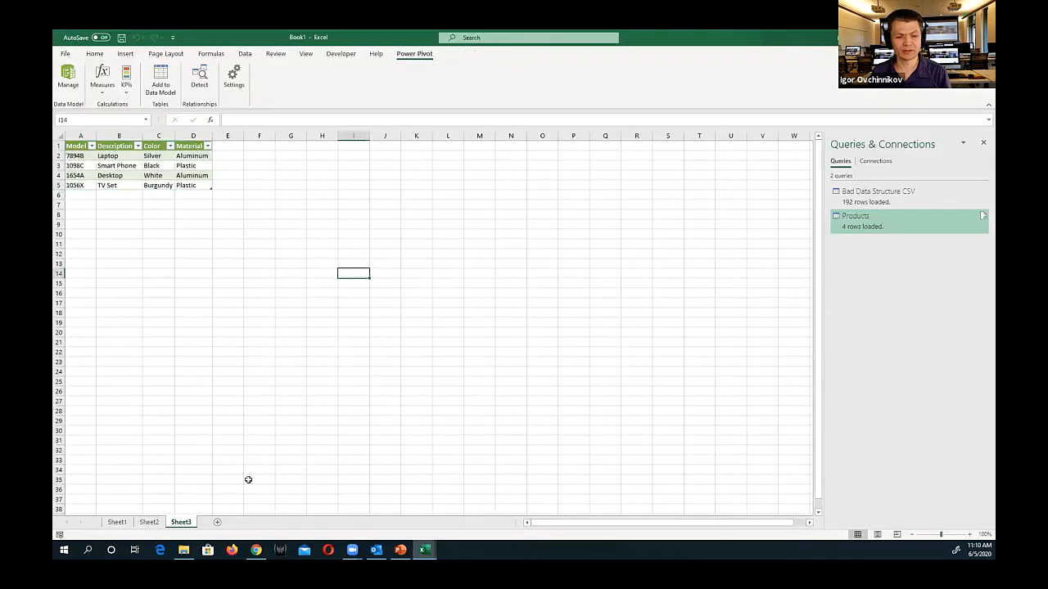
{"action": "left_click", "coordinate": [125, 54]}
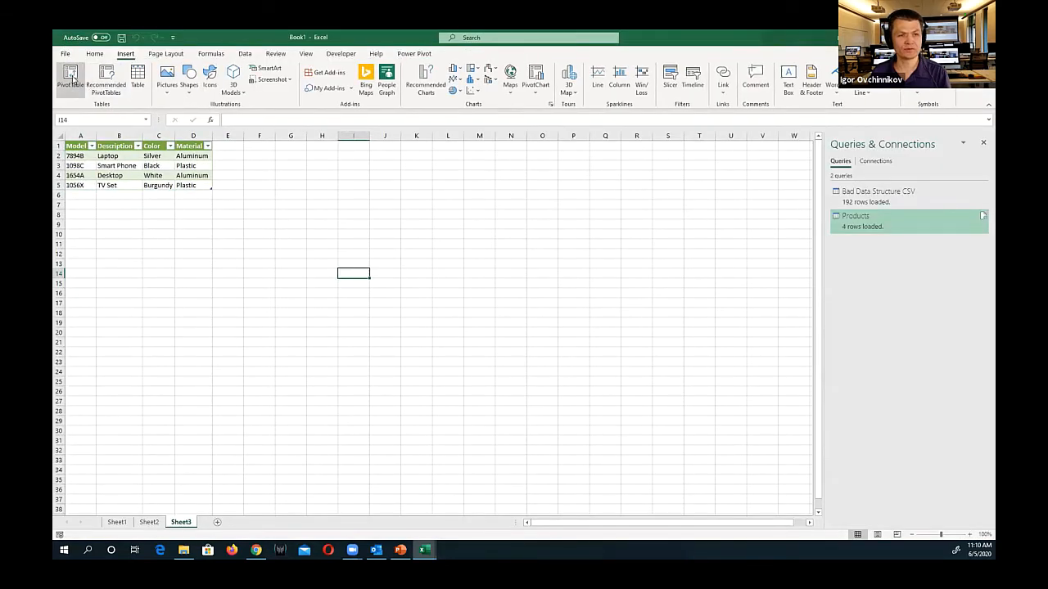
{"action": "left_click", "coordinate": [74, 78]}
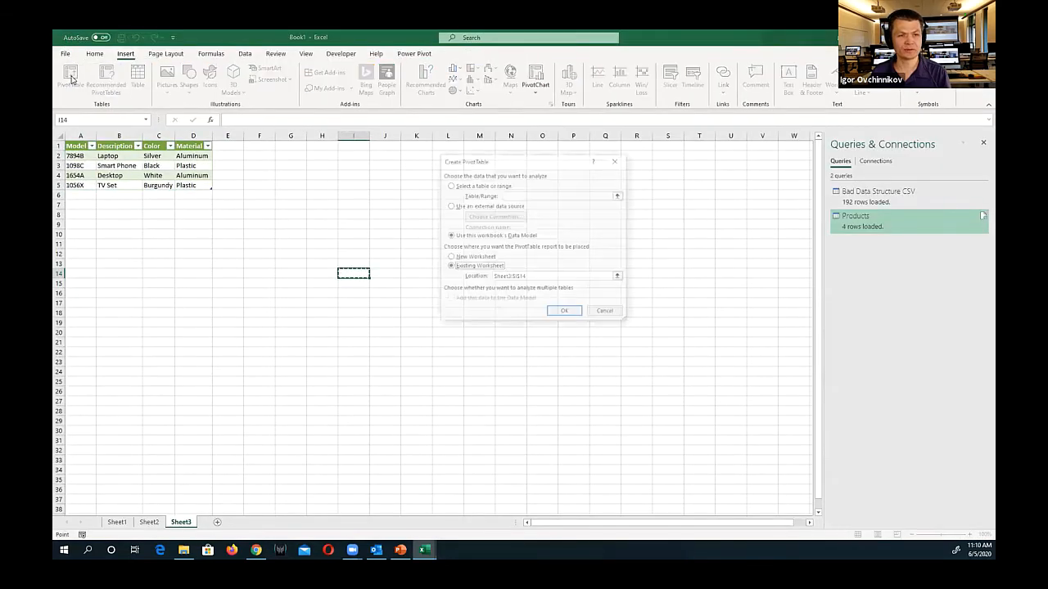
{"action": "left_click", "coordinate": [476, 258]}
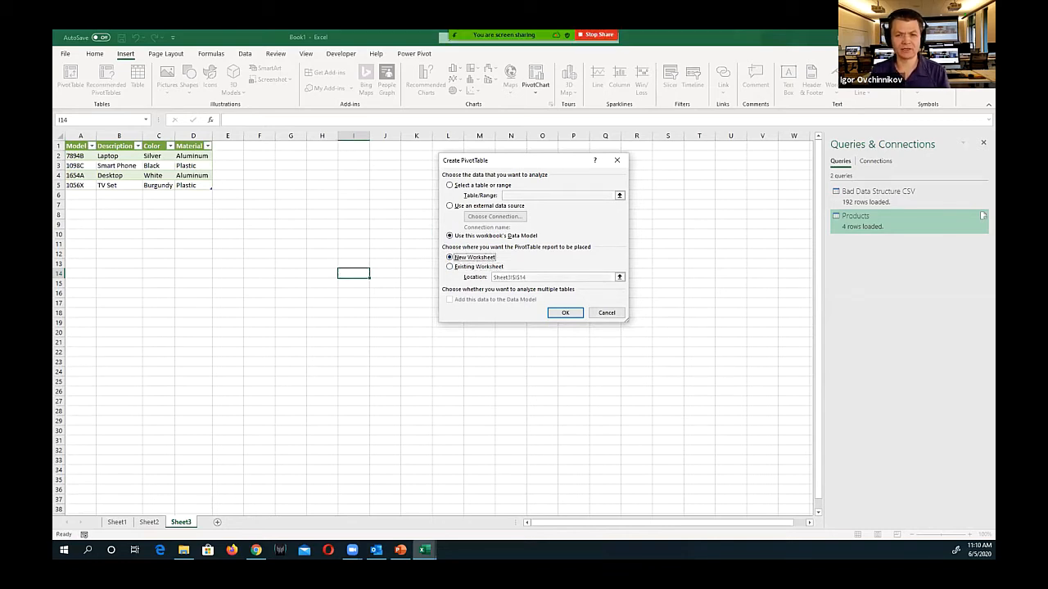
{"action": "left_click_drag", "start_coordinate": [451, 226], "coordinate": [550, 245]}
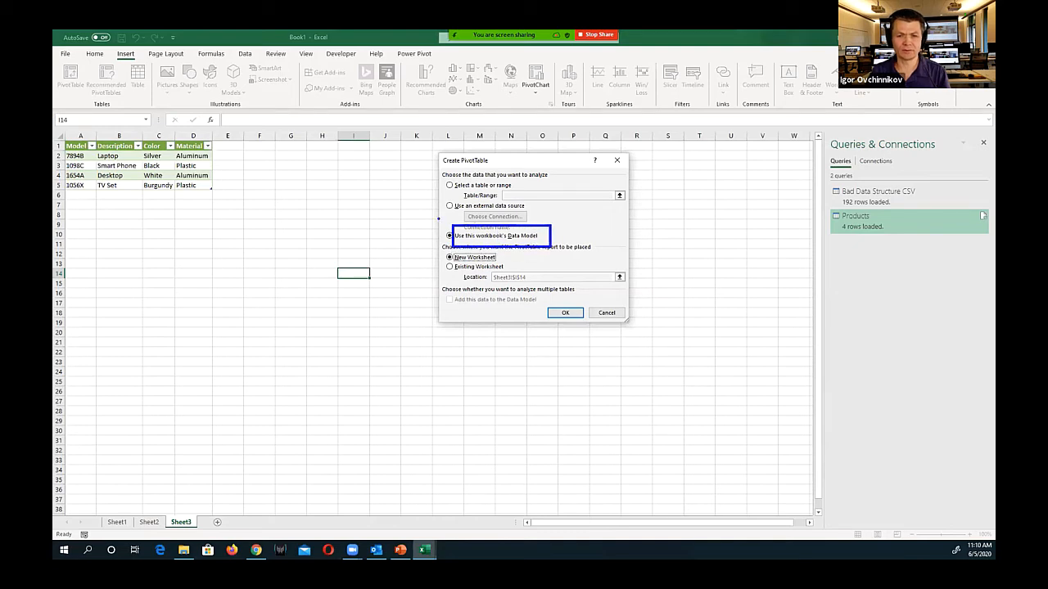
{"action": "left_click_drag", "start_coordinate": [438, 219], "coordinate": [449, 235]}
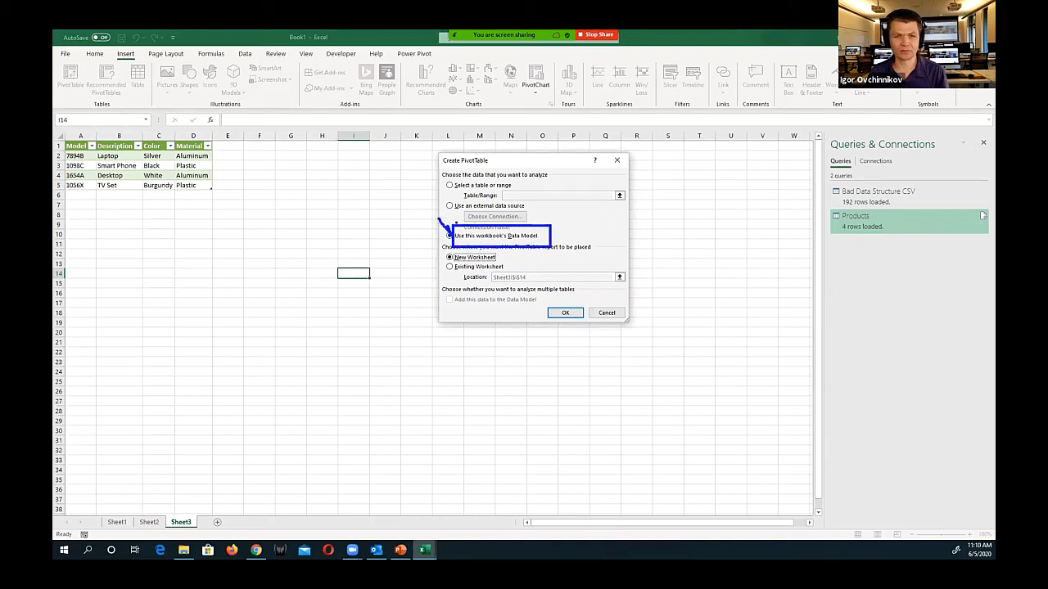
{"action": "key", "text": "Escape"}
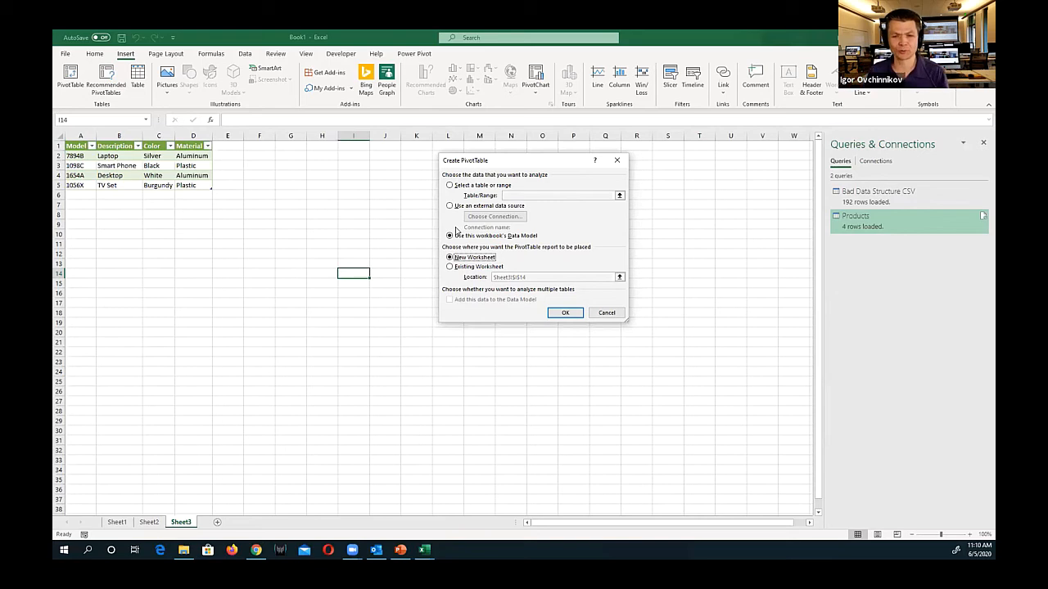
{"action": "left_click", "coordinate": [570, 314]}
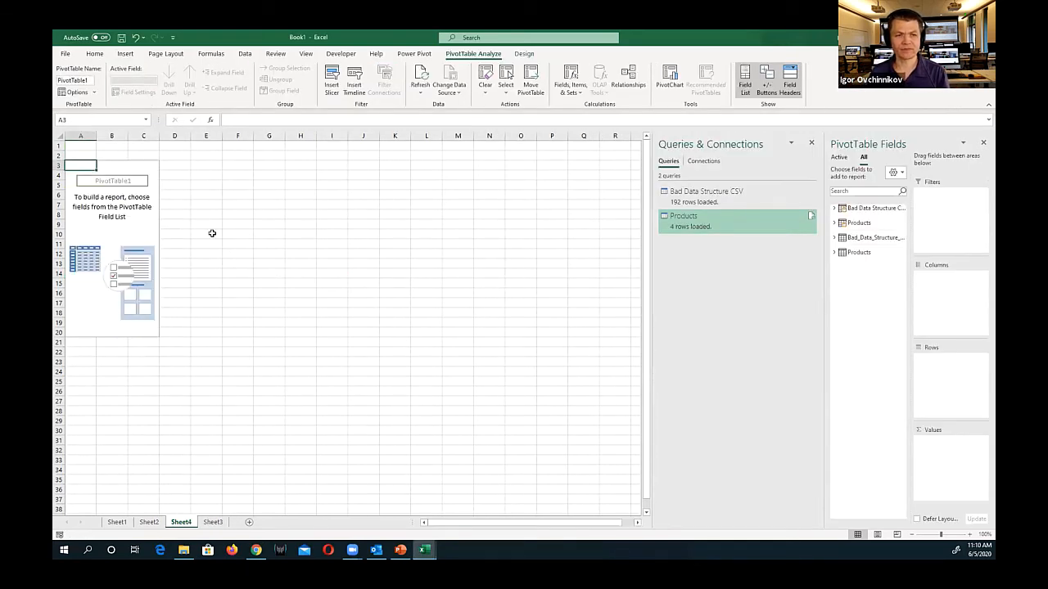
{"action": "left_click", "coordinate": [834, 208]}
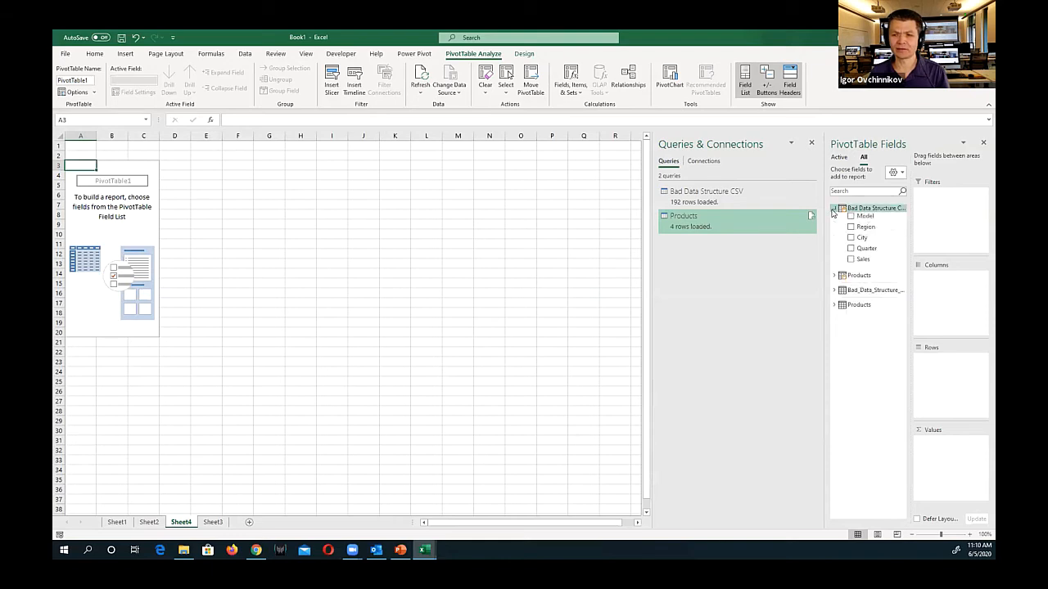
{"action": "left_click", "coordinate": [834, 276]}
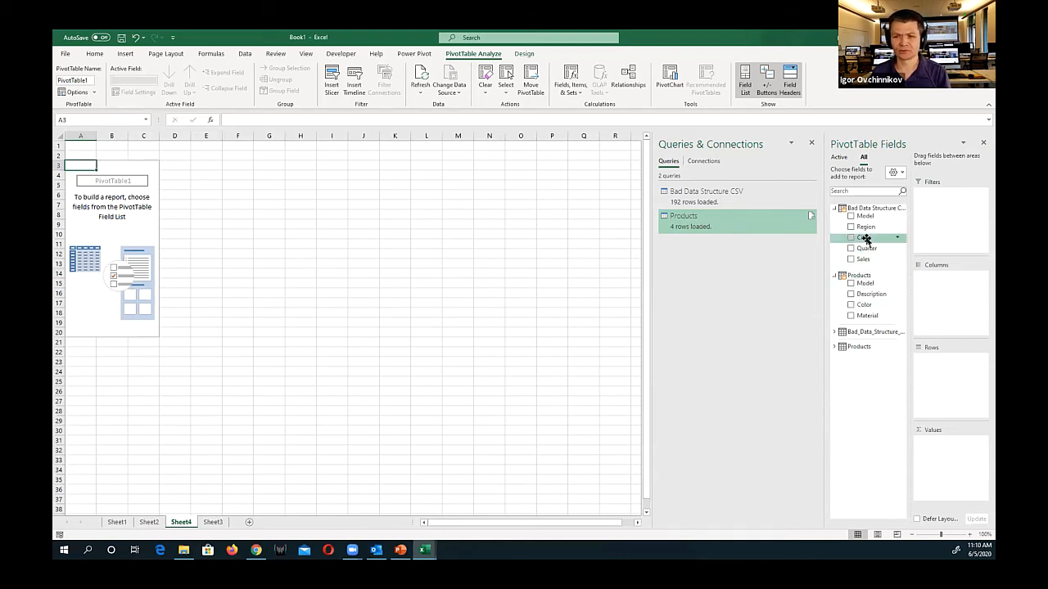
Lay out the PivotTable with Region in rows, the Products table's Color in columns and Sales as summed values
{"action": "left_click_drag", "start_coordinate": [866, 229], "coordinate": [933, 360]}
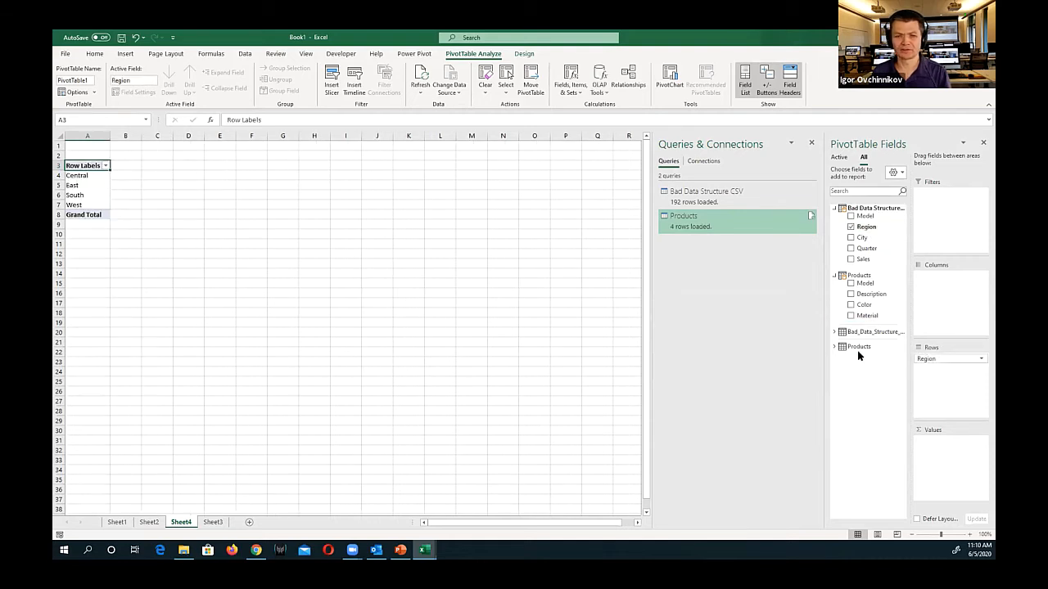
{"action": "left_click_drag", "start_coordinate": [865, 306], "coordinate": [941, 298]}
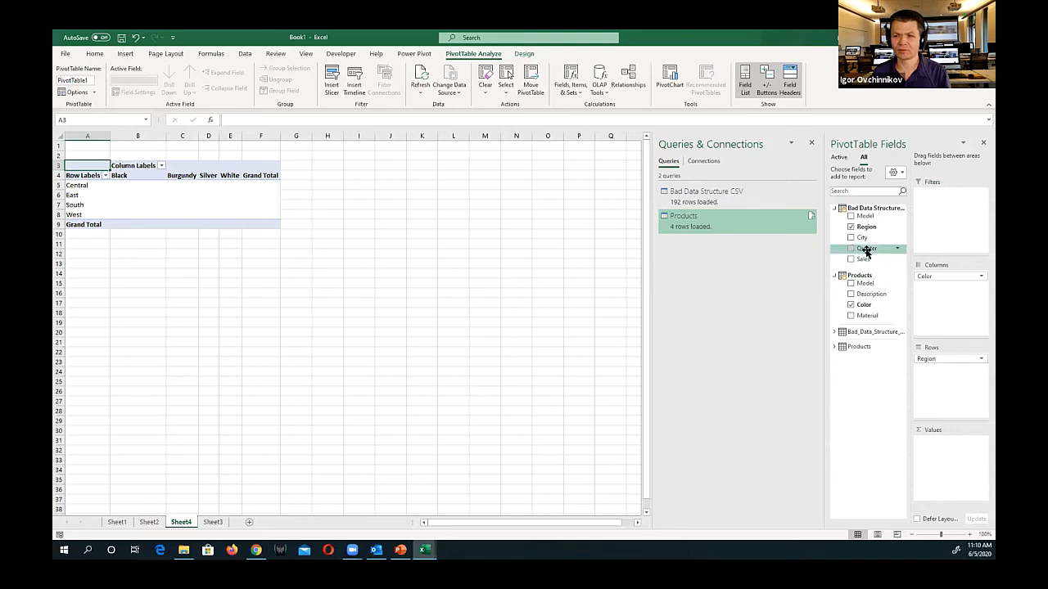
{"action": "left_click_drag", "start_coordinate": [866, 259], "coordinate": [938, 447]}
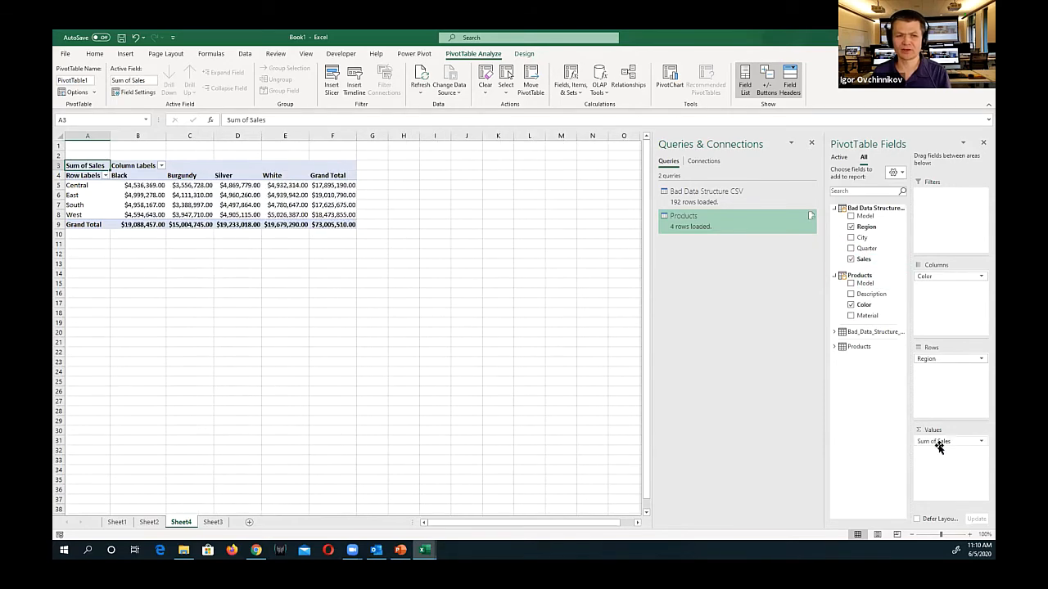
Widen columns C to F to fit the PivotTable's amounts and save the workbook as Book1 in Documents
{"action": "scroll", "coordinate": [320, 194], "scroll_direction": "up", "scroll_amount": 2}
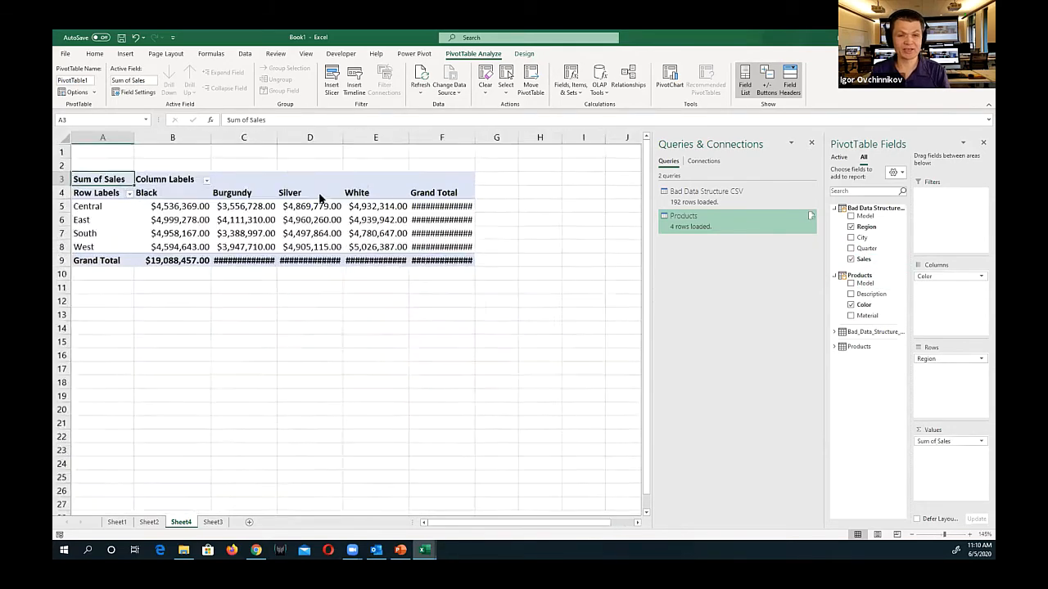
{"action": "left_click_drag", "start_coordinate": [453, 137], "coordinate": [463, 136]}
{"action": "left_click_drag", "start_coordinate": [388, 136], "coordinate": [404, 140]}
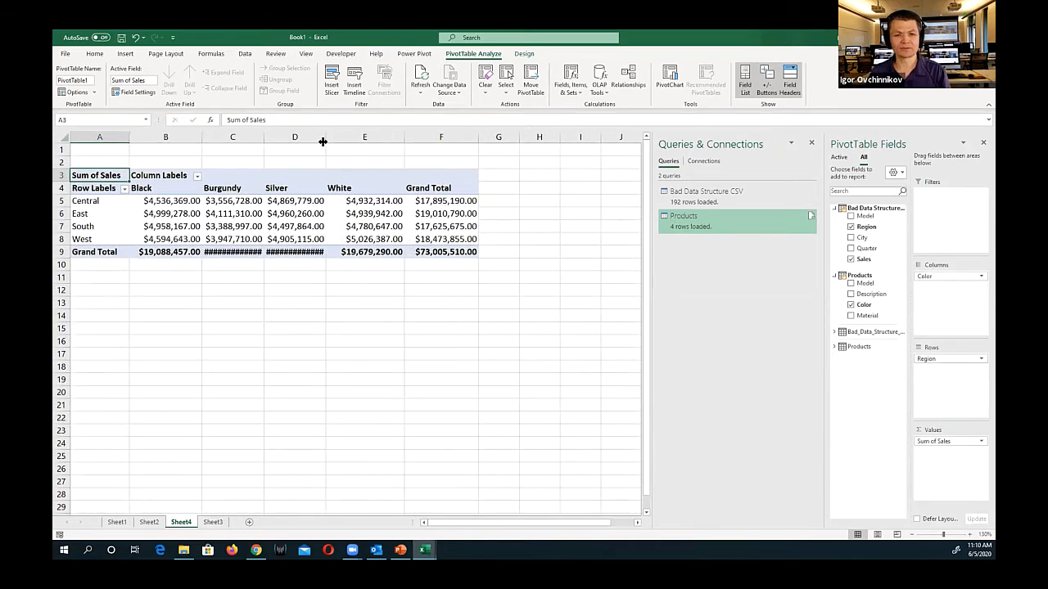
{"action": "double_click", "coordinate": [324, 140]}
{"action": "double_click", "coordinate": [262, 139]}
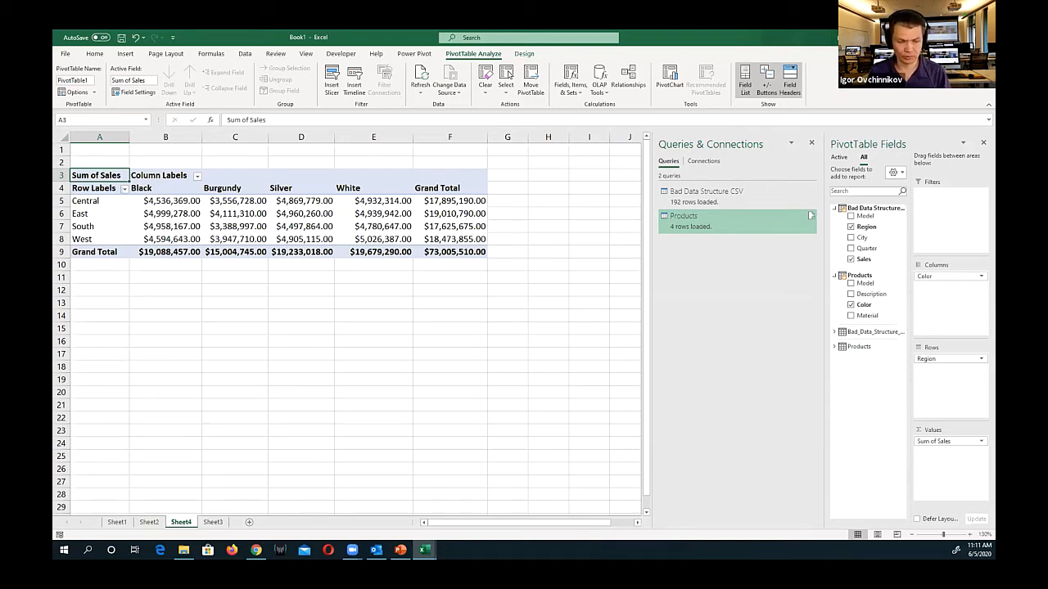
{"action": "key", "text": "ctrl+s"}
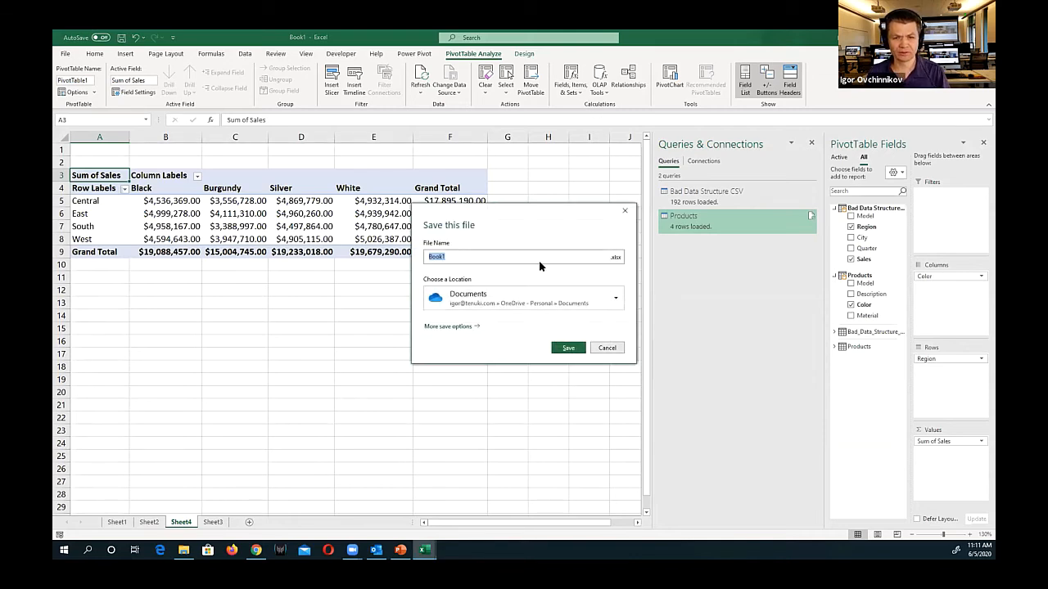
{"action": "left_click", "coordinate": [570, 348]}
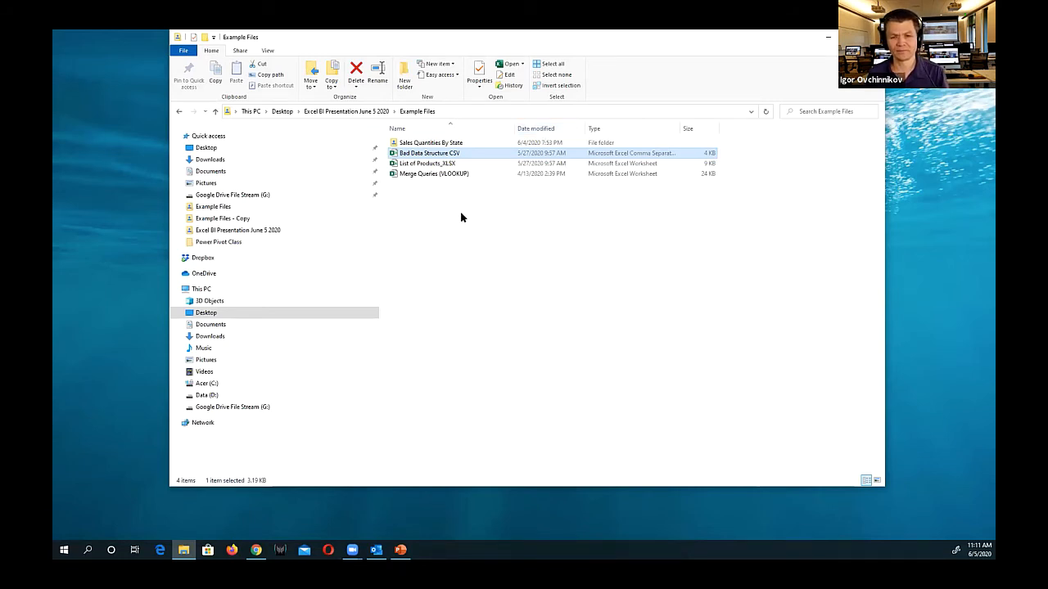
Open the Merge Queries (VLOOKUP) workbook from Example Files and review its Orders, Employees and Customers sheets
{"action": "left_click", "coordinate": [432, 175]}
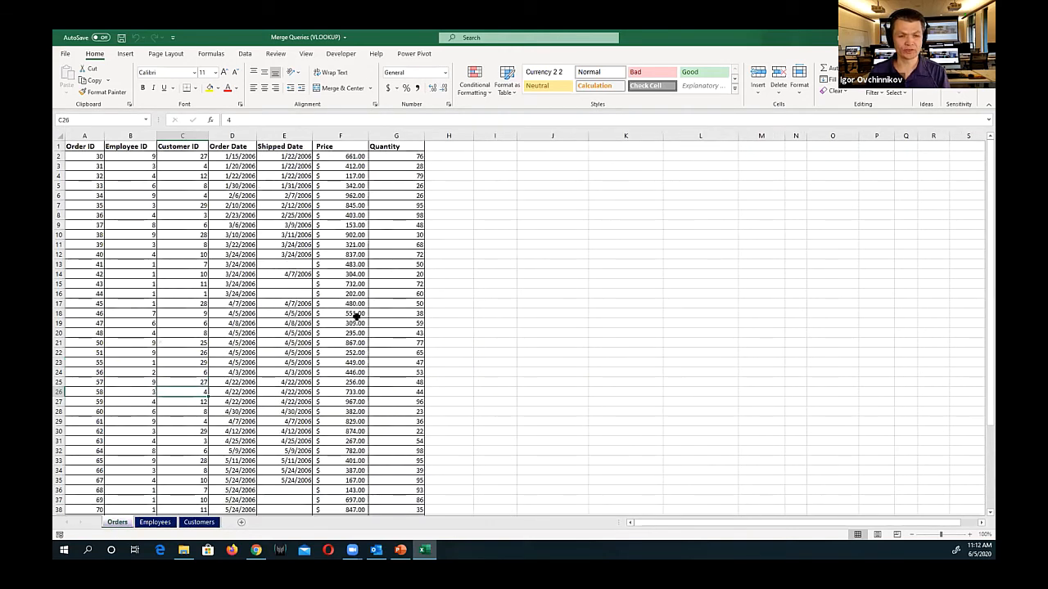
{"action": "left_click", "coordinate": [95, 159]}
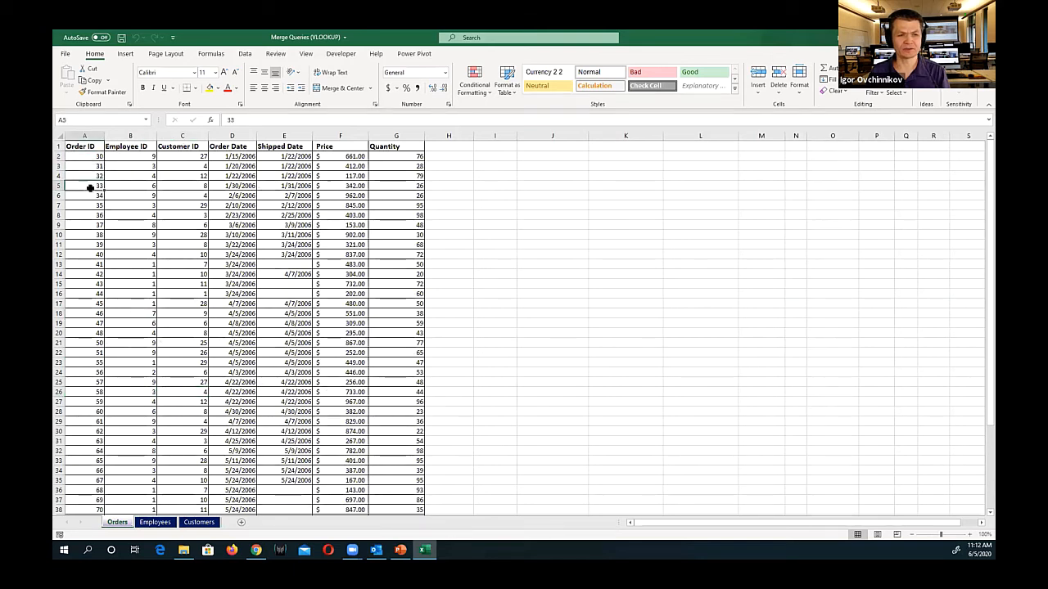
{"action": "left_click", "coordinate": [116, 205]}
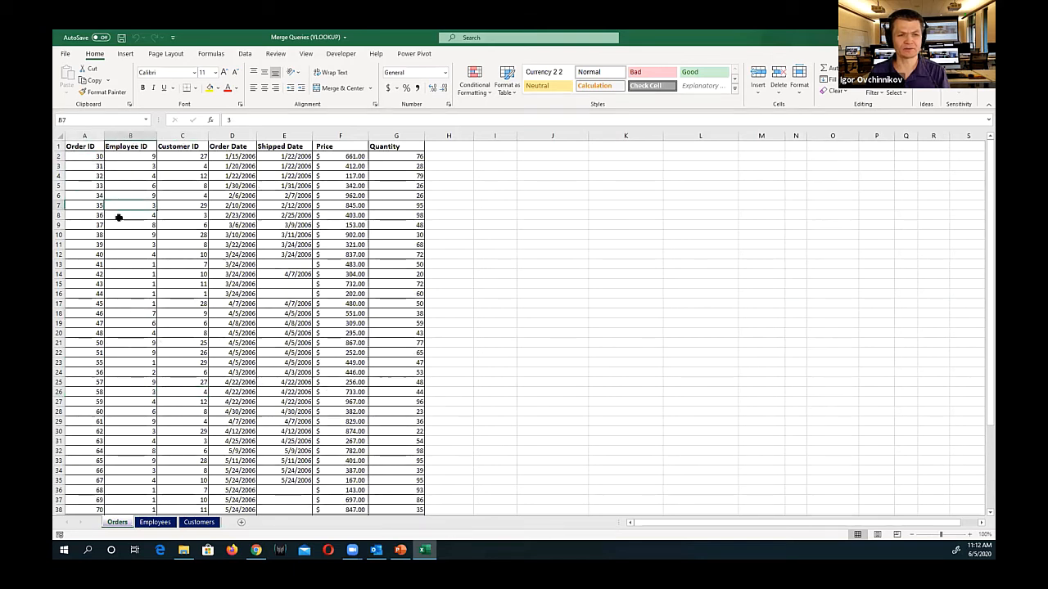
{"action": "left_click", "coordinate": [77, 166]}
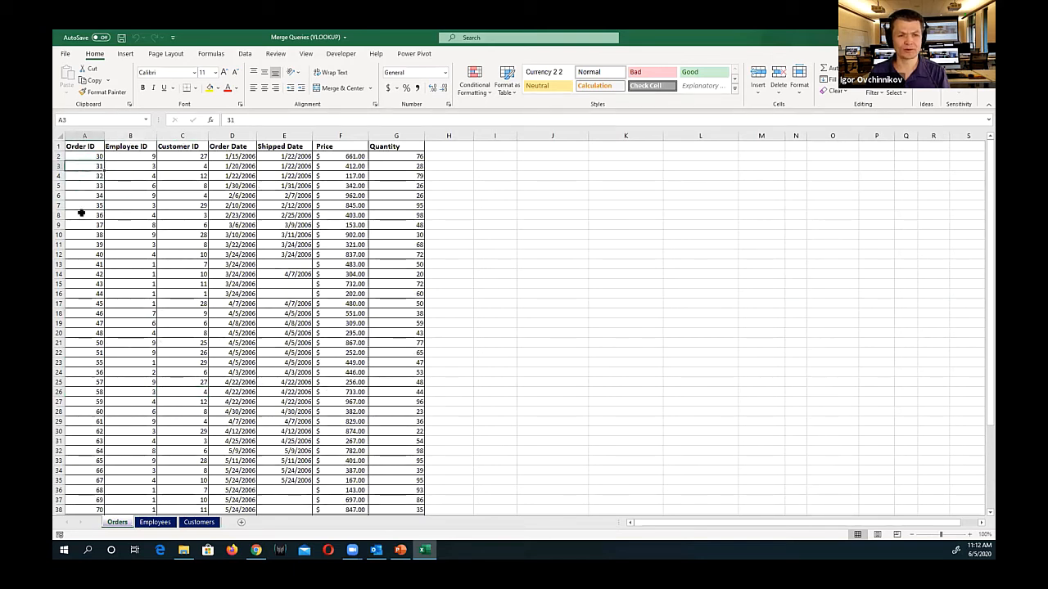
{"action": "left_click", "coordinate": [155, 523]}
{"action": "left_click", "coordinate": [199, 522]}
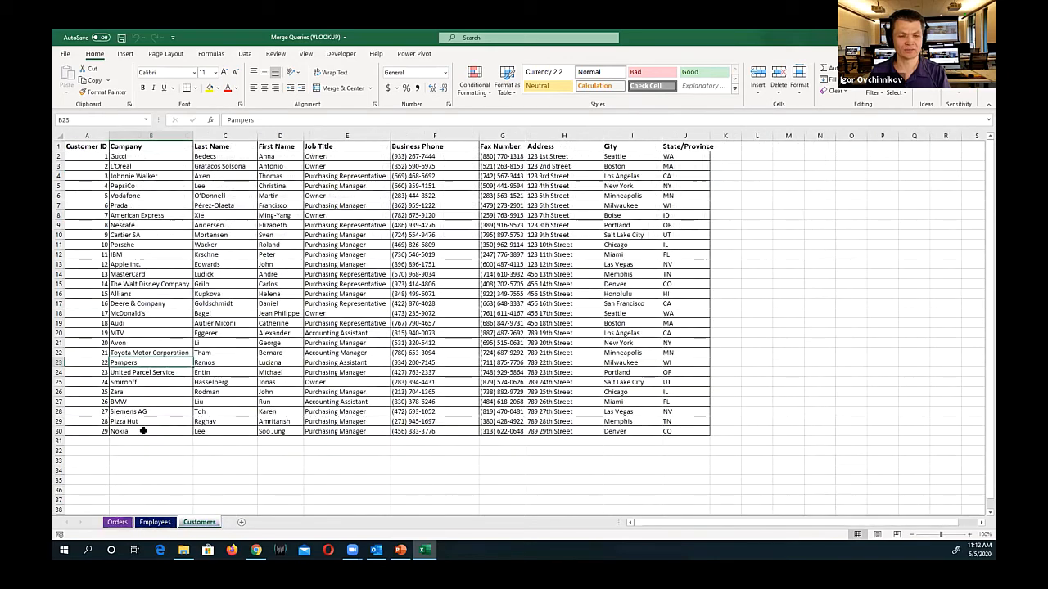
{"action": "left_click", "coordinate": [115, 522]}
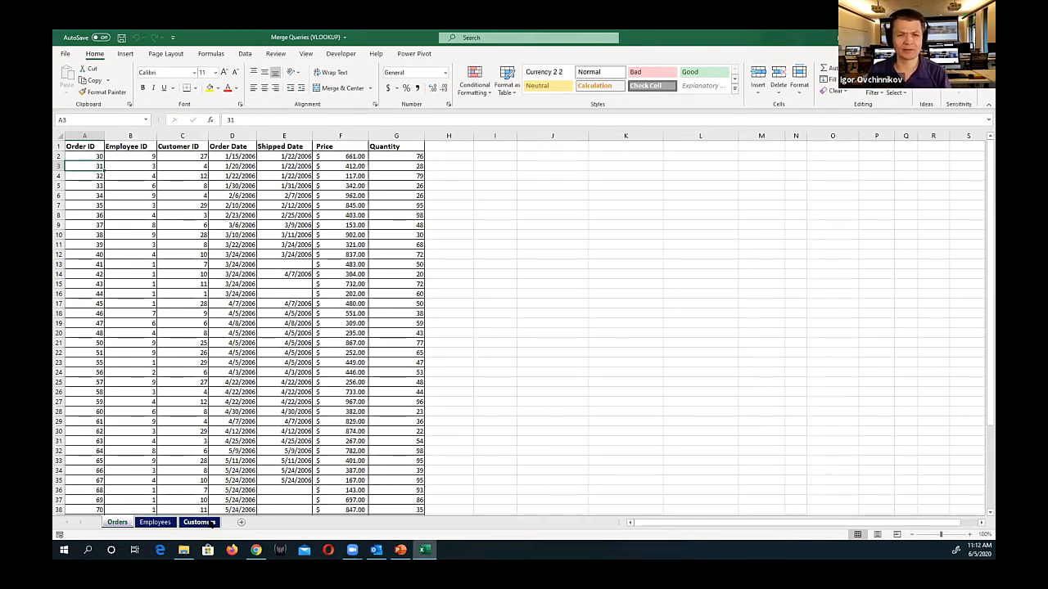
Convert the data range on the Orders sheet into a table with headers
{"action": "left_click", "coordinate": [233, 255]}
{"action": "left_click", "coordinate": [127, 56]}
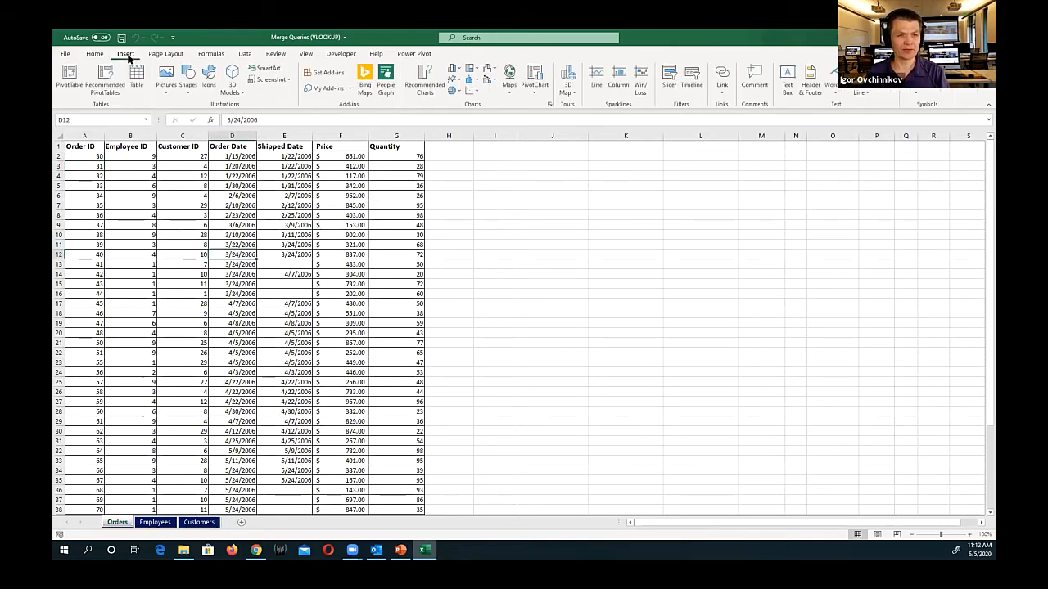
{"action": "left_click", "coordinate": [137, 77]}
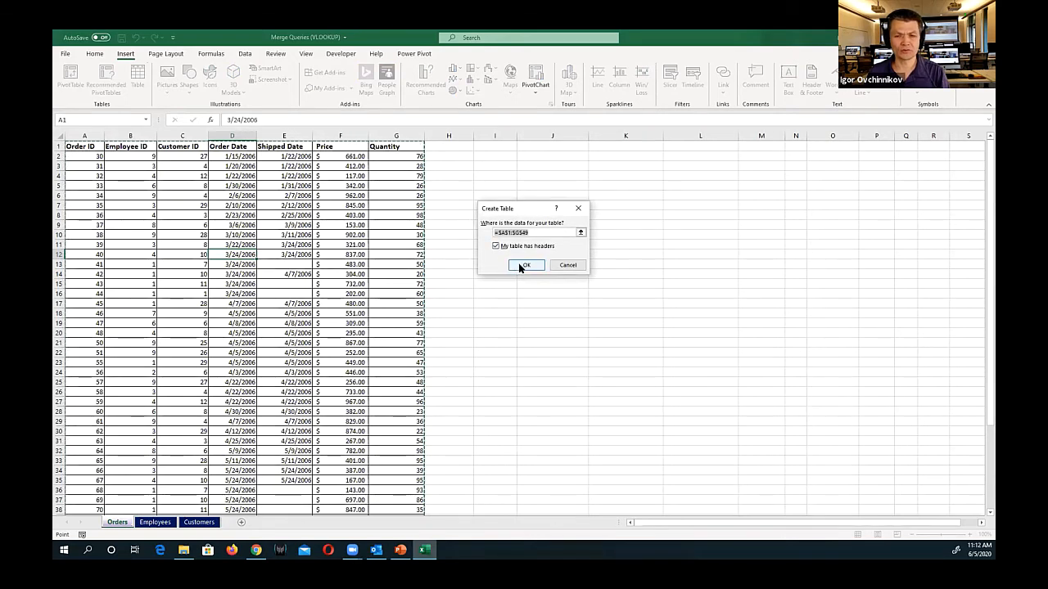
{"action": "left_click", "coordinate": [524, 265]}
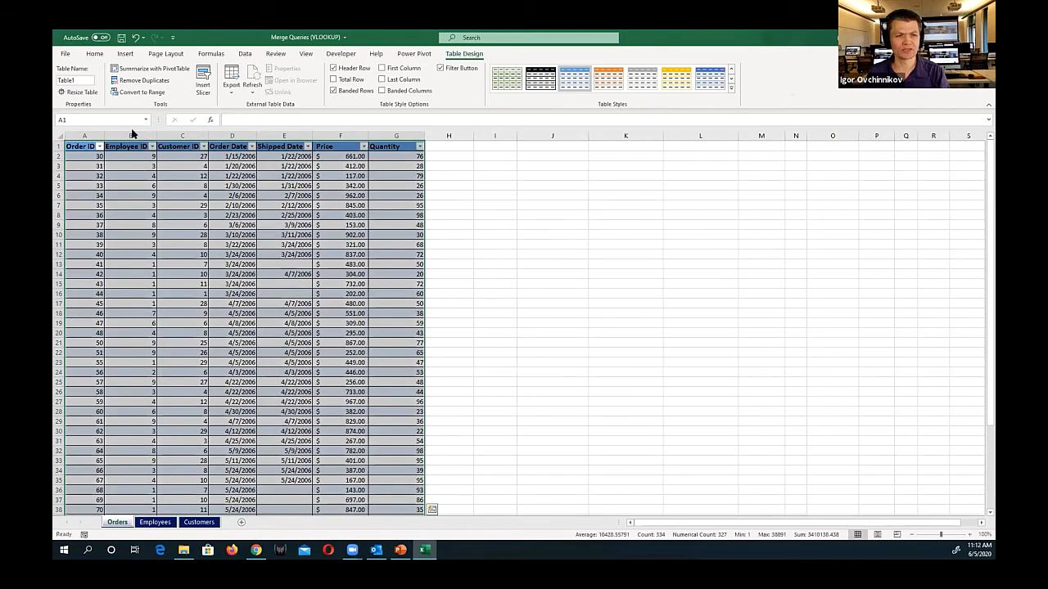
Try to name the table on the Orders sheet Orders
{"action": "left_click", "coordinate": [87, 80]}
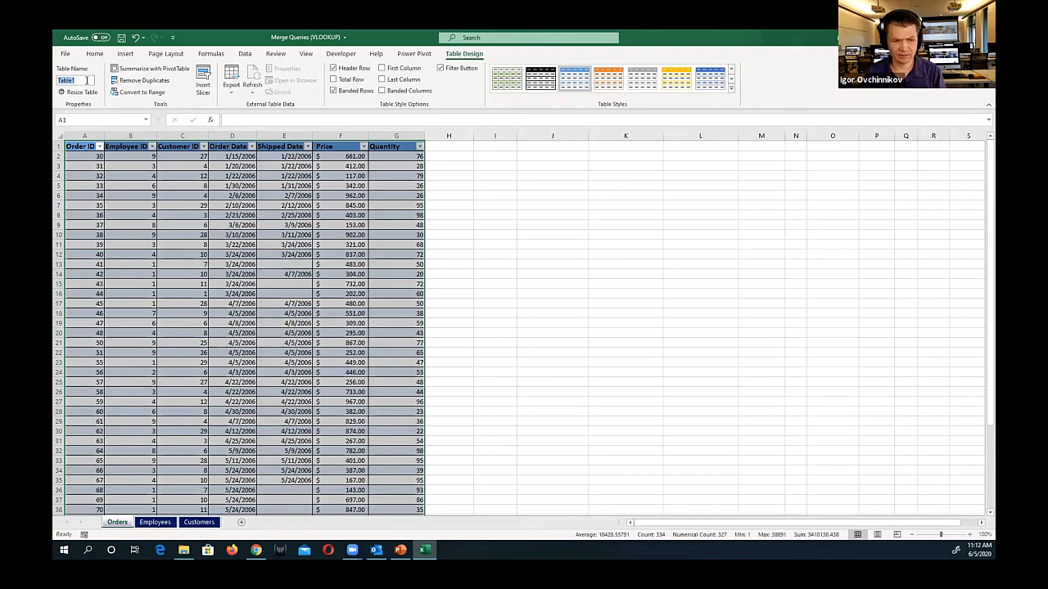
{"action": "type", "text": "Orders"}
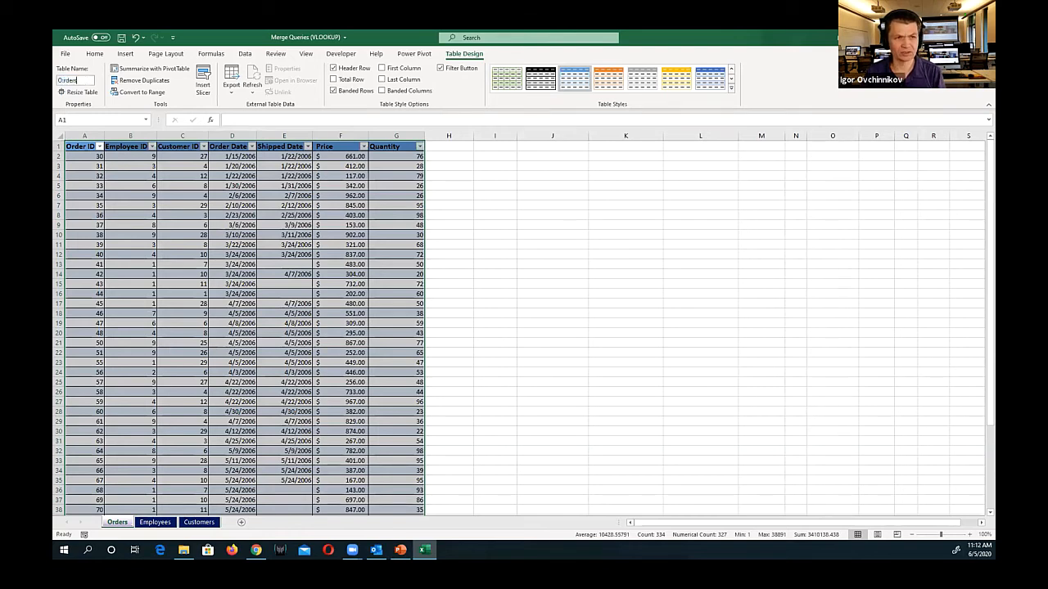
{"action": "key", "text": "Return"}
{"action": "left_click", "coordinate": [528, 329]}
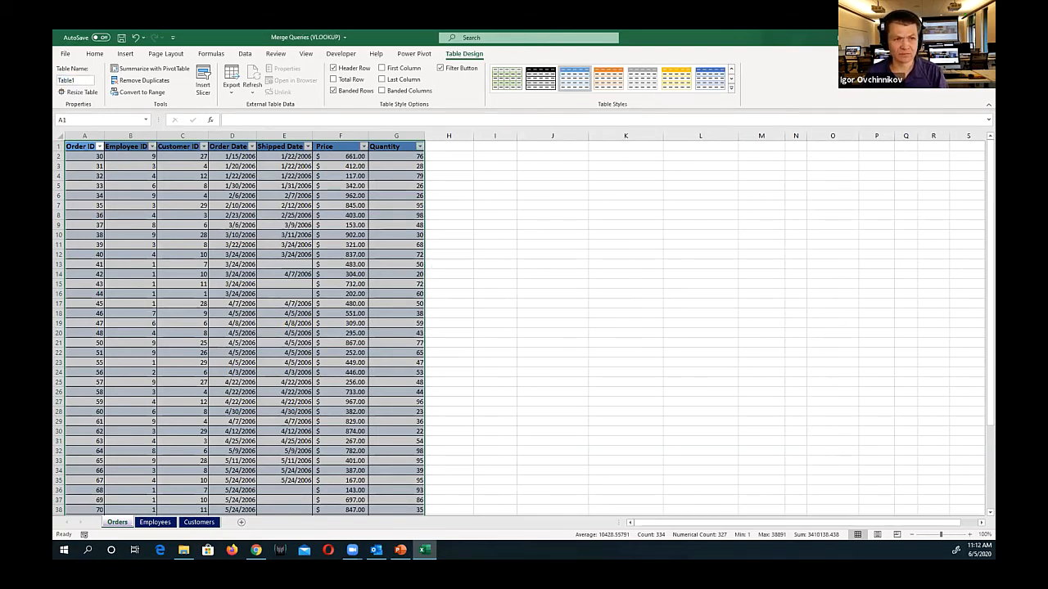
Name the table on the Orders sheet trans
{"action": "left_click", "coordinate": [86, 82]}
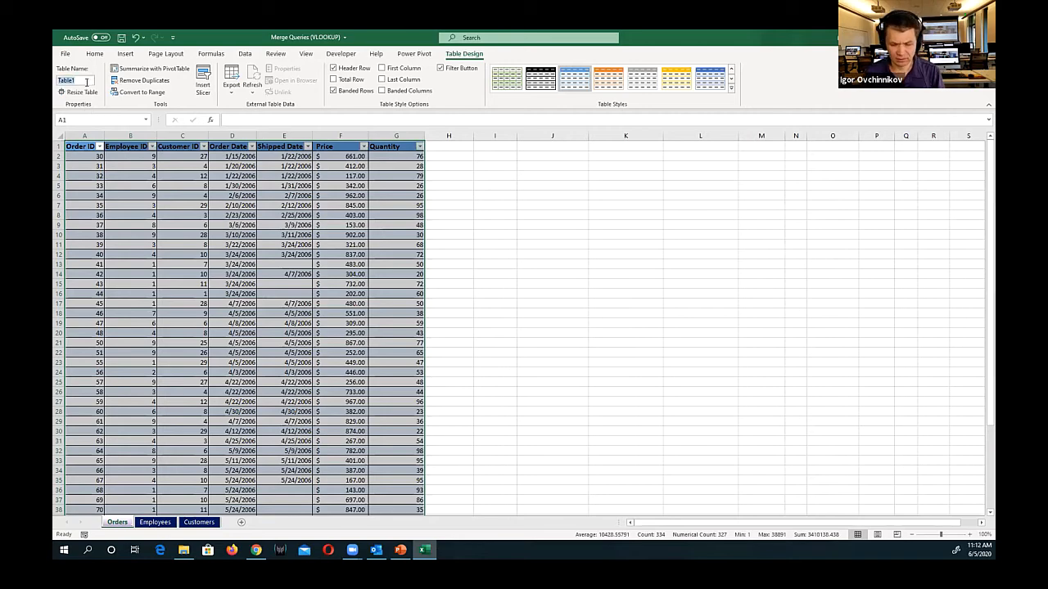
{"action": "type", "text": "trans"}
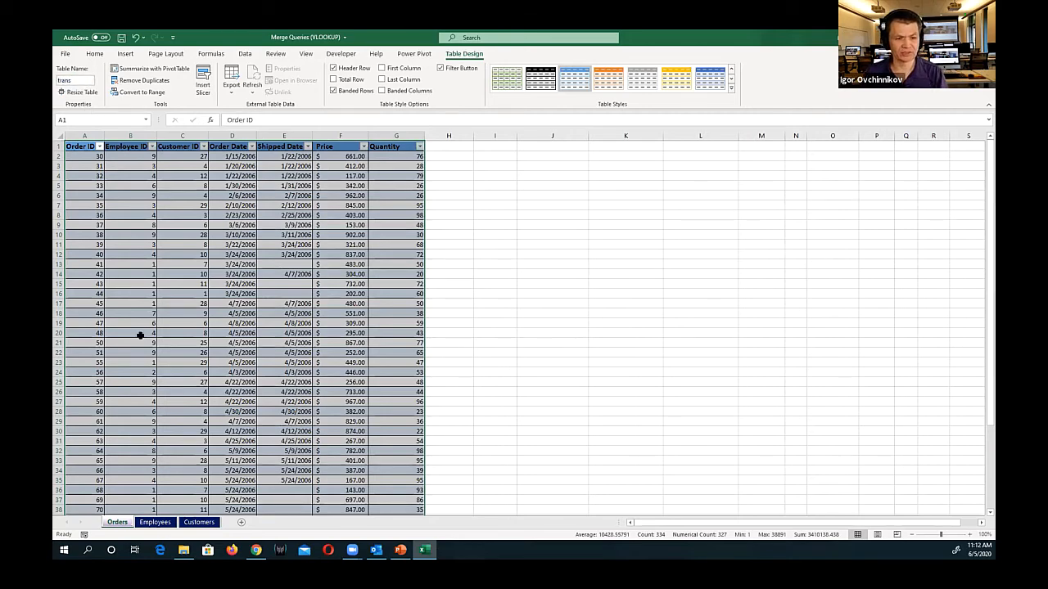
Convert the data on the Employees sheet into a table with headers and name it Emp
{"action": "left_click", "coordinate": [154, 522]}
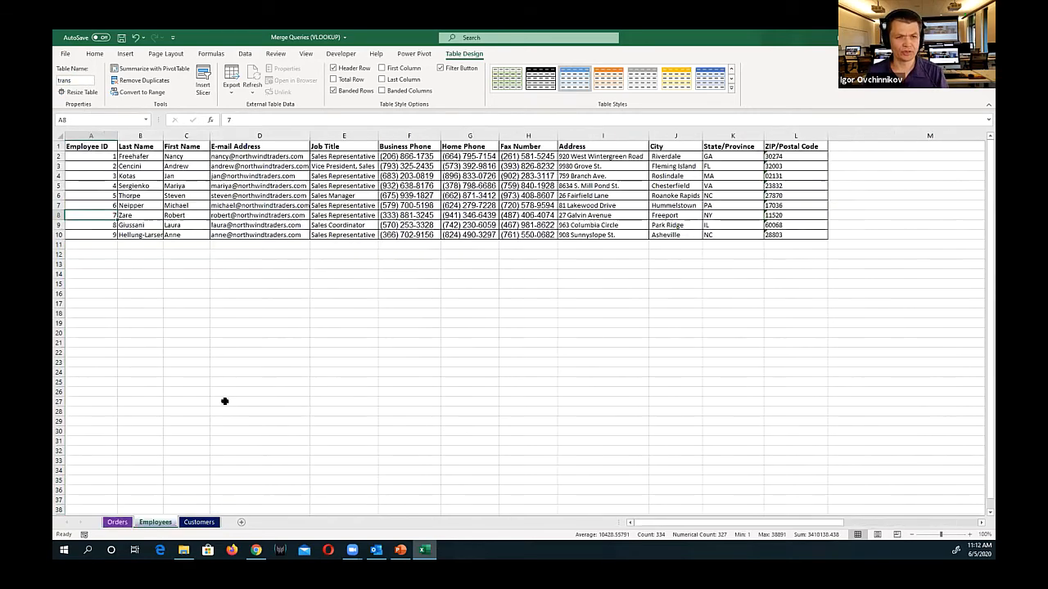
{"action": "left_click", "coordinate": [343, 194]}
{"action": "left_click", "coordinate": [125, 53]}
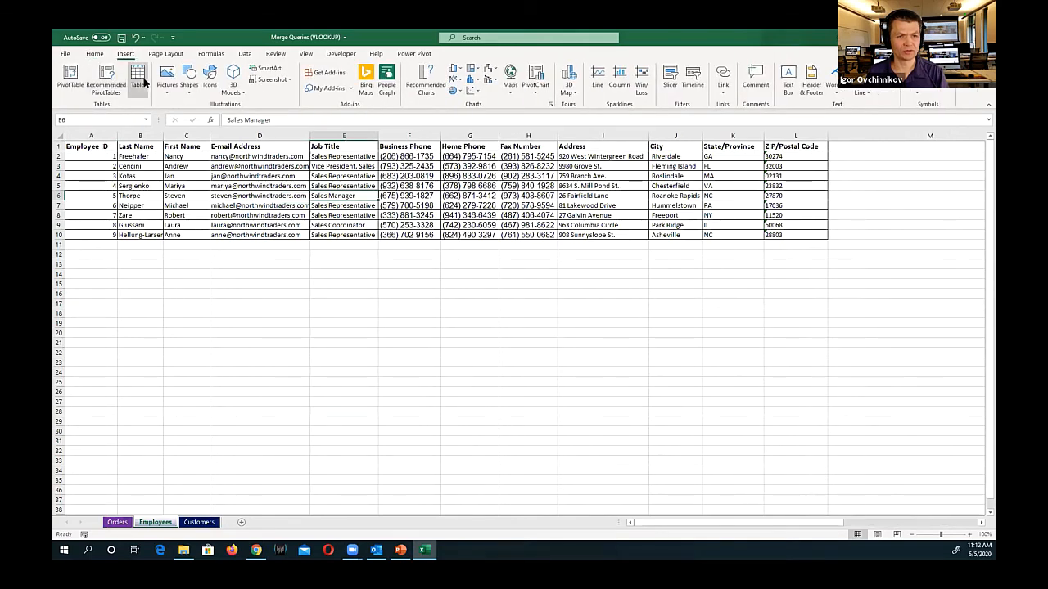
{"action": "left_click", "coordinate": [140, 77]}
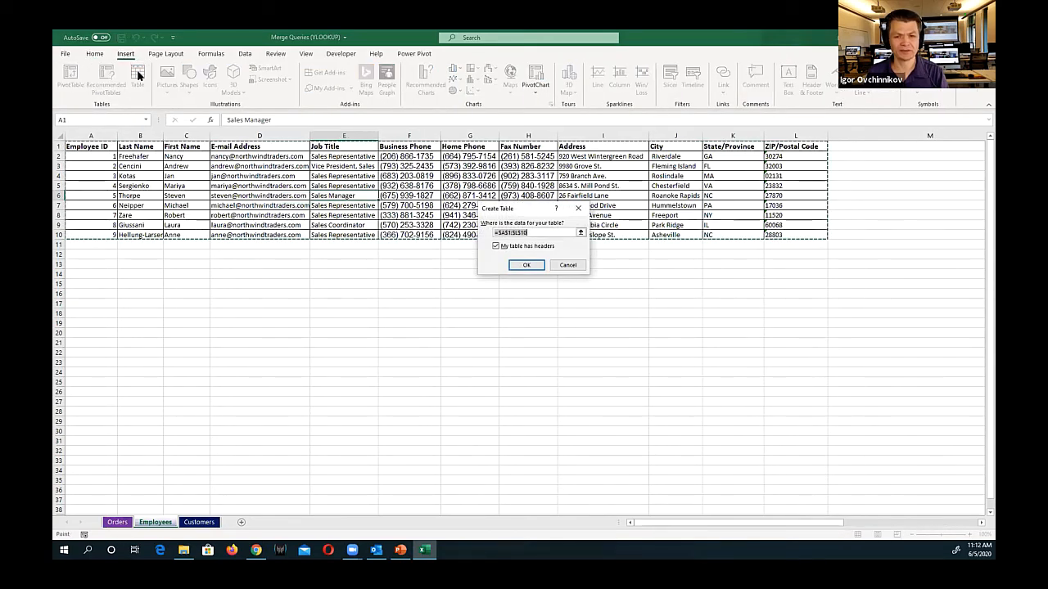
{"action": "left_click", "coordinate": [526, 265]}
{"action": "left_click", "coordinate": [81, 80]}
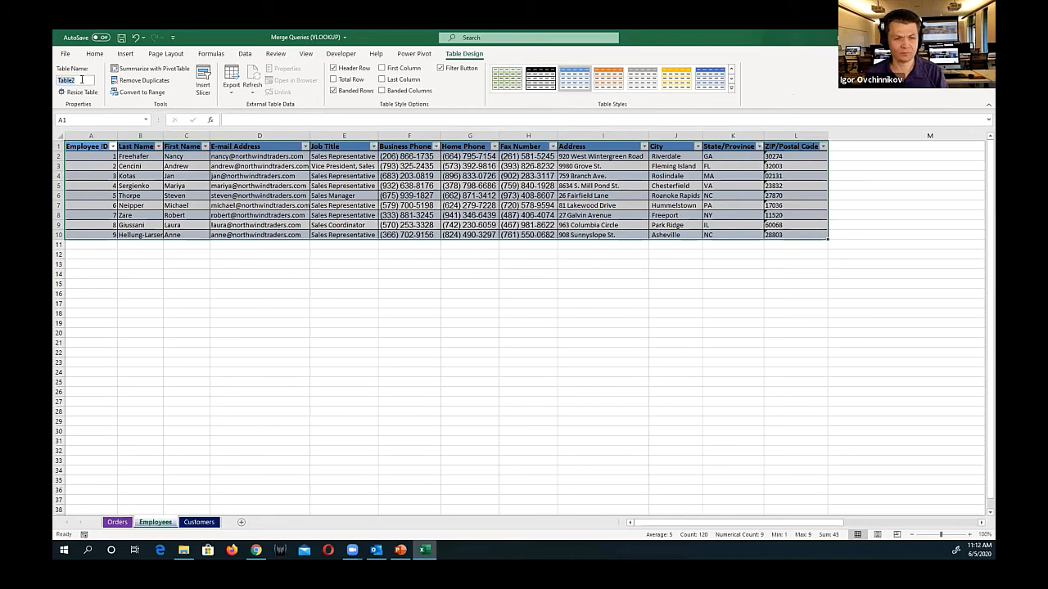
{"action": "type", "text": "Emp"}
{"action": "key", "text": "Return"}
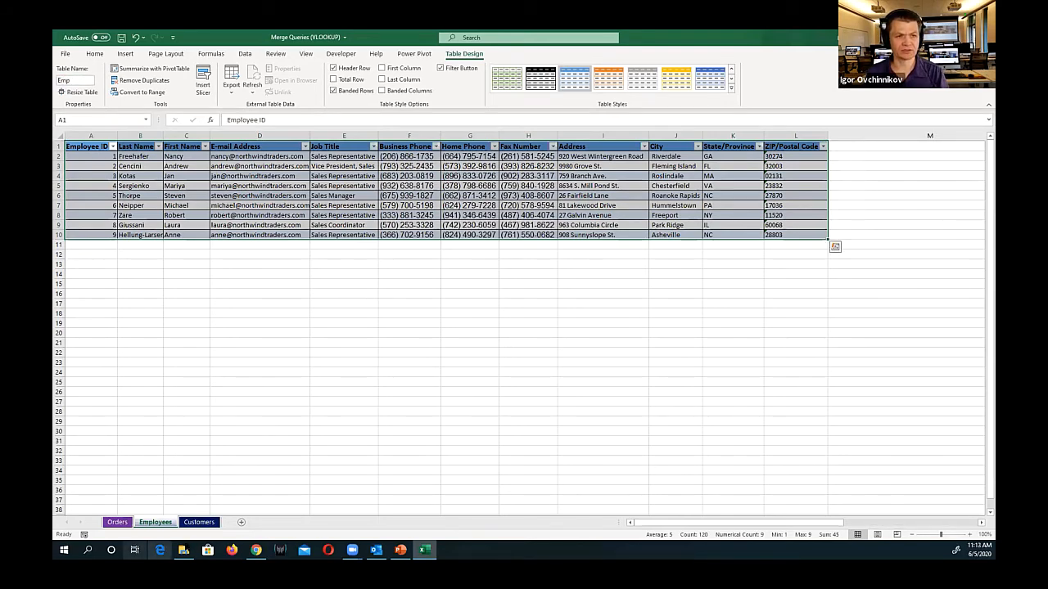
Convert the data on the Customers sheet into a table with headers and name it cust
{"action": "key", "text": "ctrl+Page_Down"}
{"action": "left_click", "coordinate": [125, 54]}
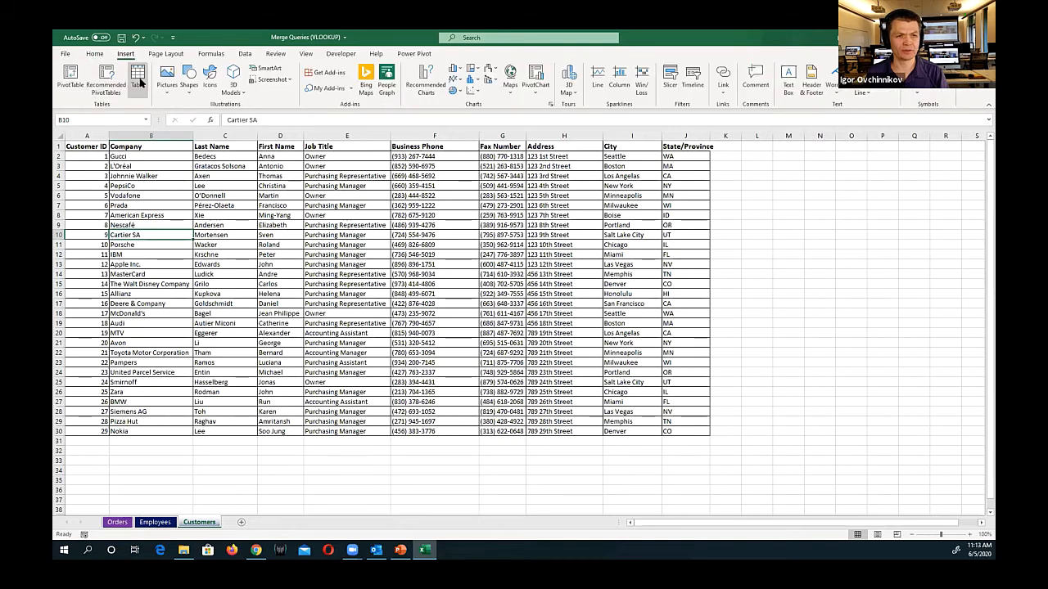
{"action": "left_click", "coordinate": [138, 79]}
{"action": "left_click", "coordinate": [528, 267]}
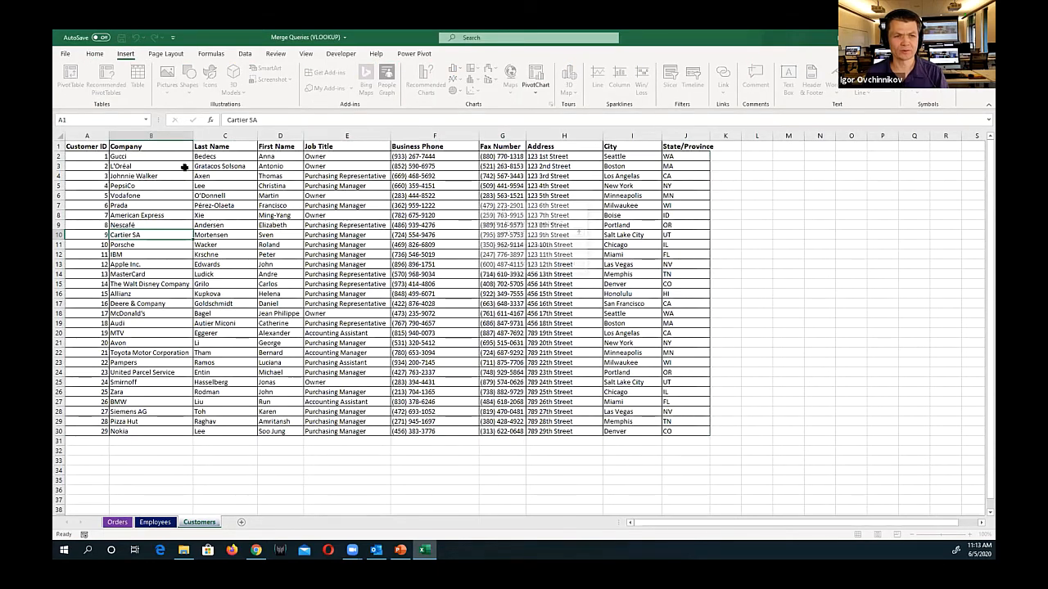
{"action": "left_click", "coordinate": [74, 79]}
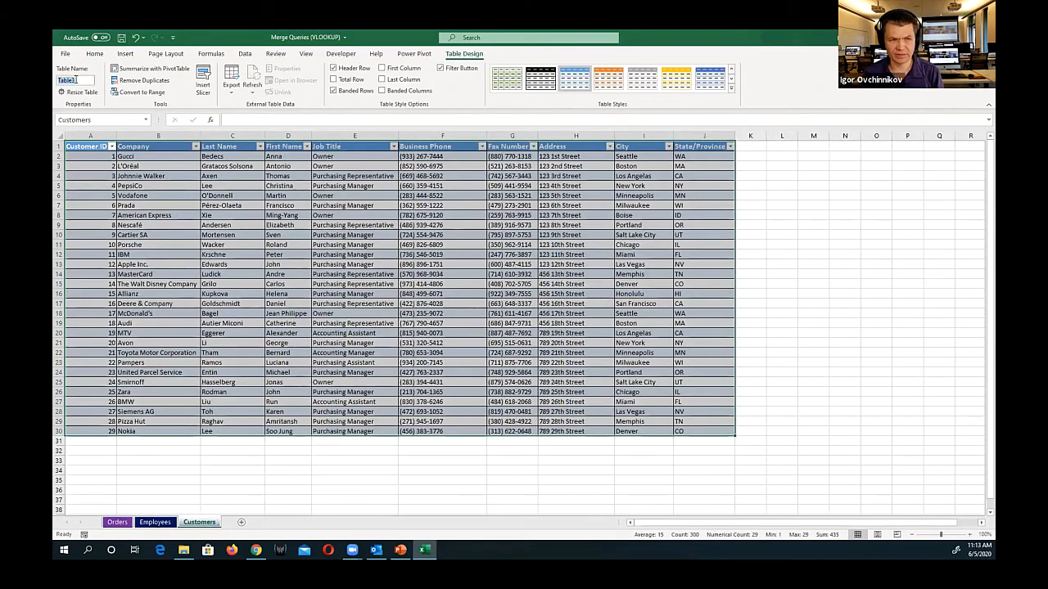
{"action": "type", "text": "cust"}
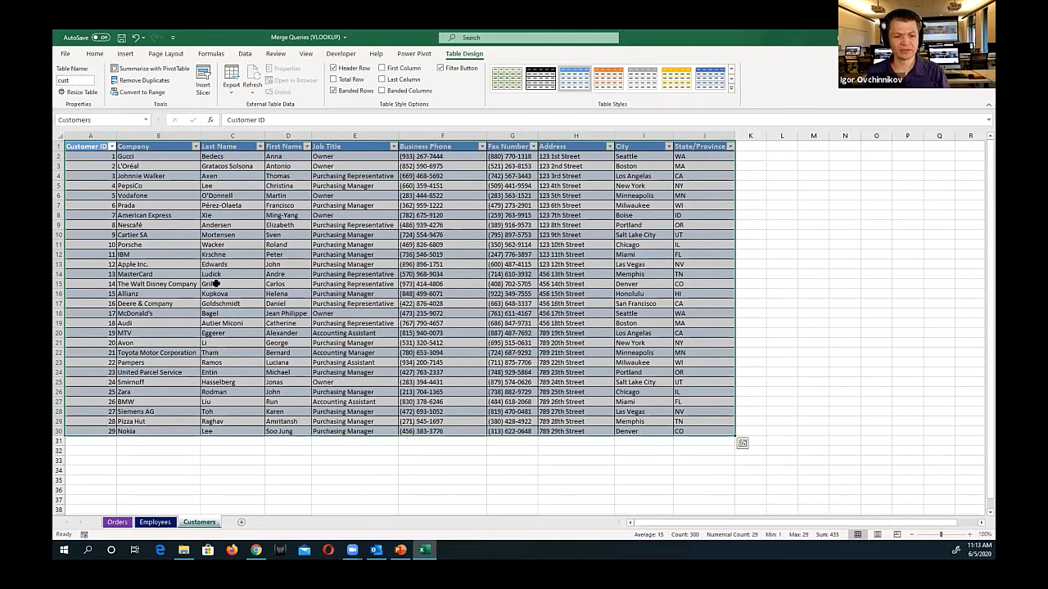
Return to the Orders sheet and add its trans table to the Power Pivot Data Model
{"action": "key", "text": "ctrl+Page_Up"}
{"action": "key", "text": "ctrl+Page_Up"}
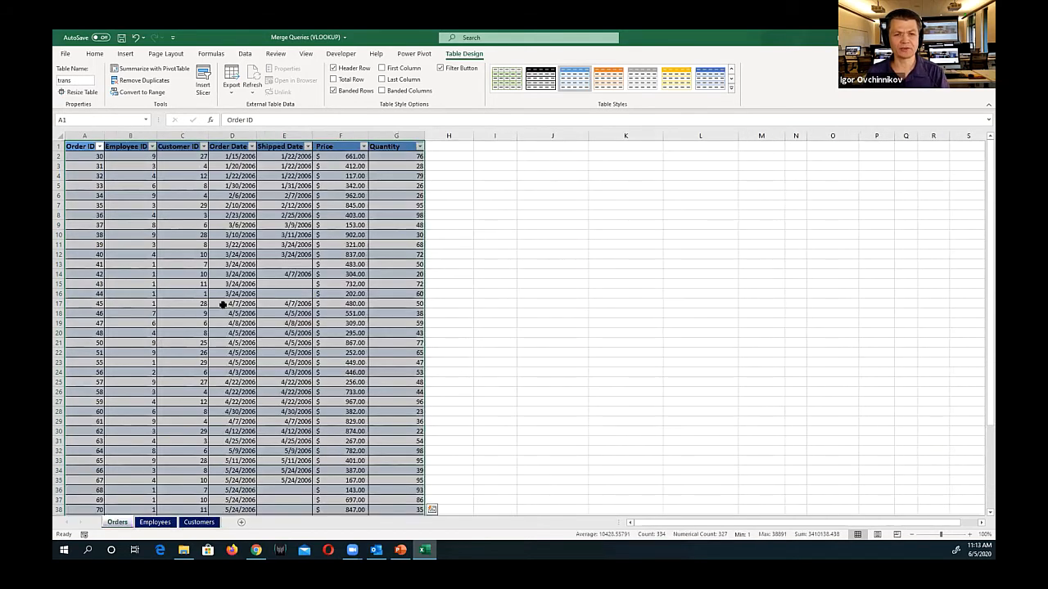
{"action": "left_click", "coordinate": [235, 243]}
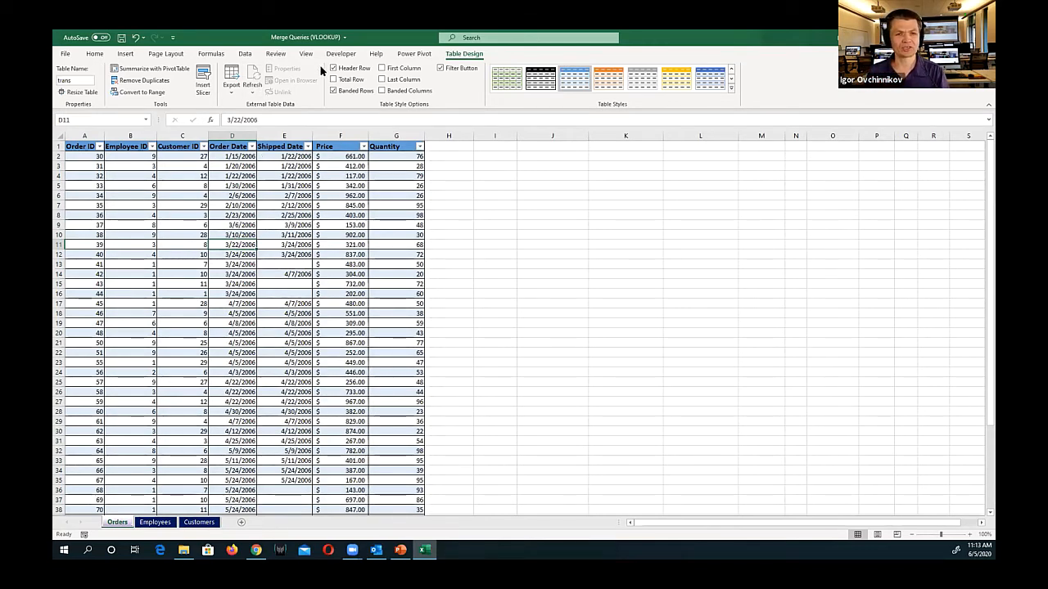
{"action": "left_click", "coordinate": [412, 54]}
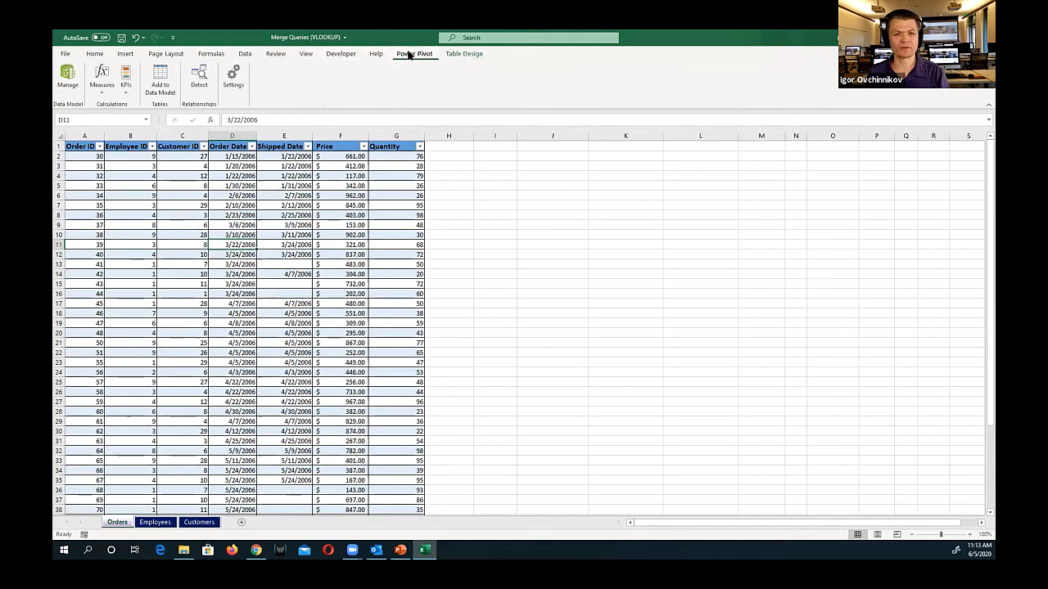
{"action": "left_click", "coordinate": [160, 78]}
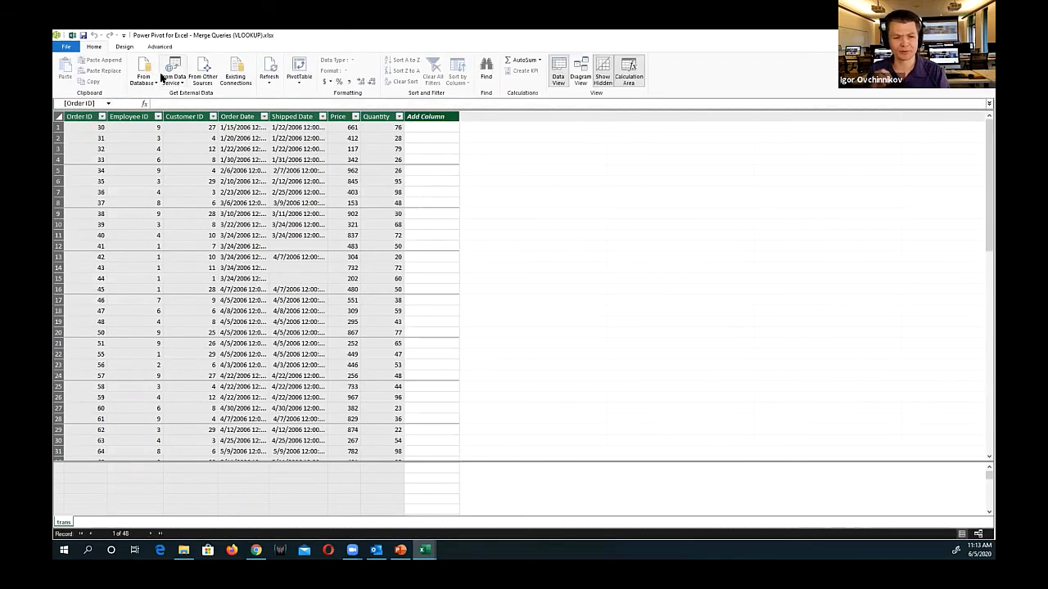
Return to the workbook and add the Emp table on the Employees sheet to the Data Model
{"action": "left_click", "coordinate": [72, 36]}
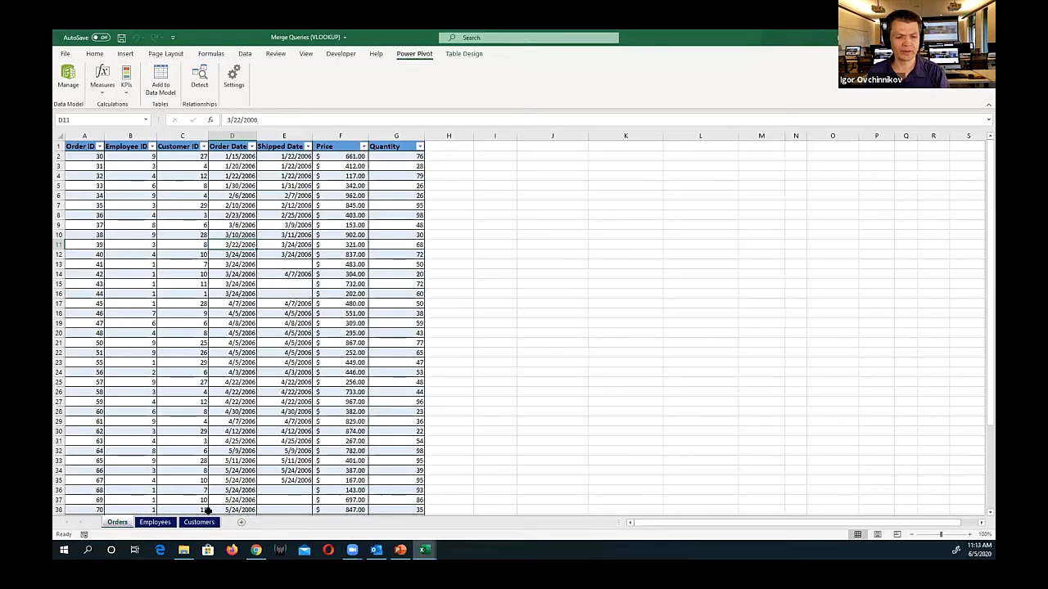
{"action": "left_click", "coordinate": [155, 522]}
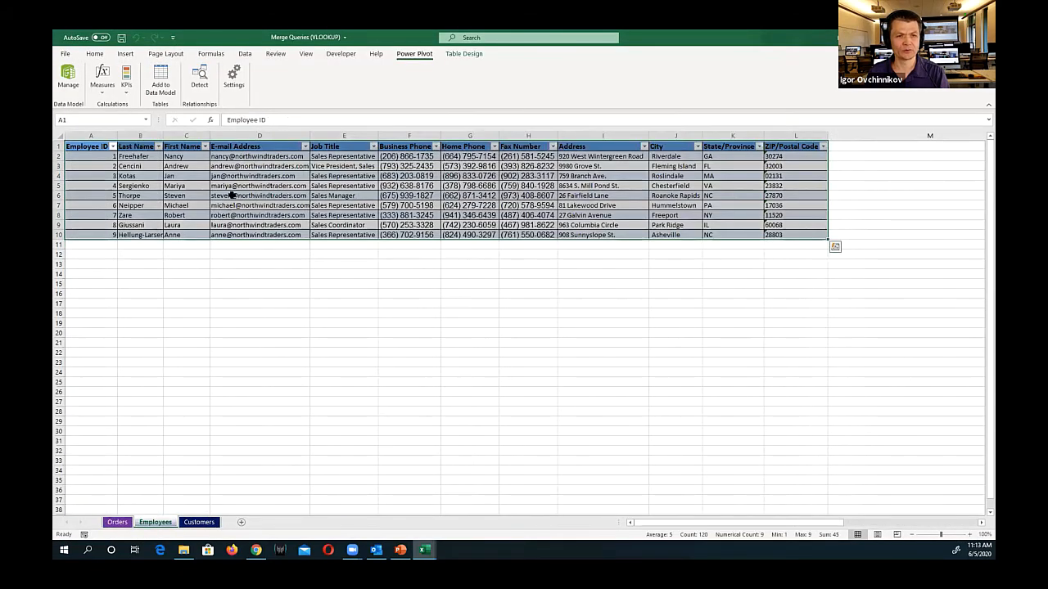
{"action": "left_click", "coordinate": [161, 77]}
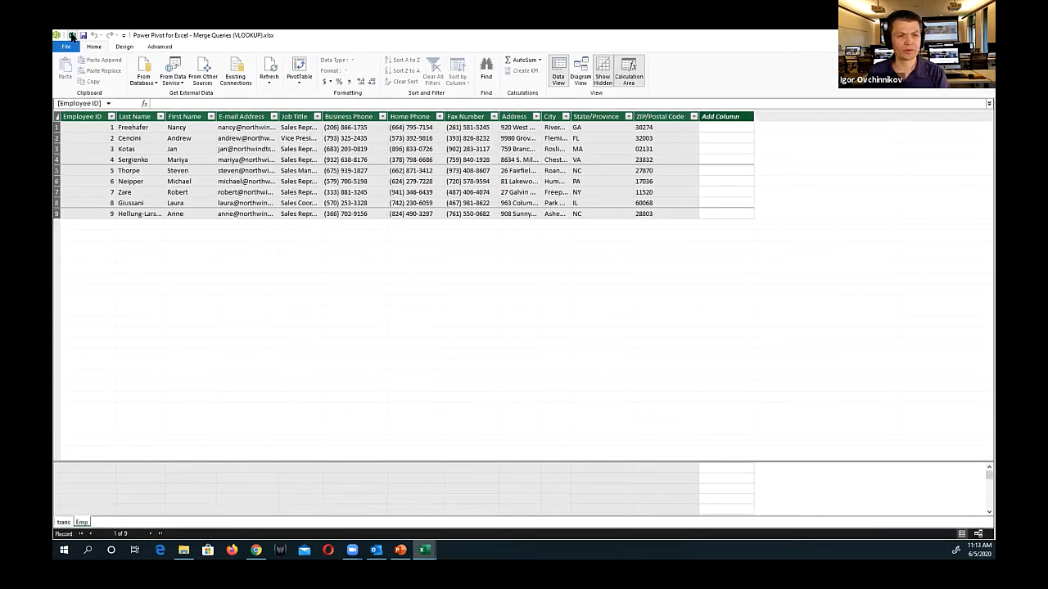
Go back to the workbook and add the cust table on the Customers sheet to the Data Model
{"action": "left_click", "coordinate": [72, 36]}
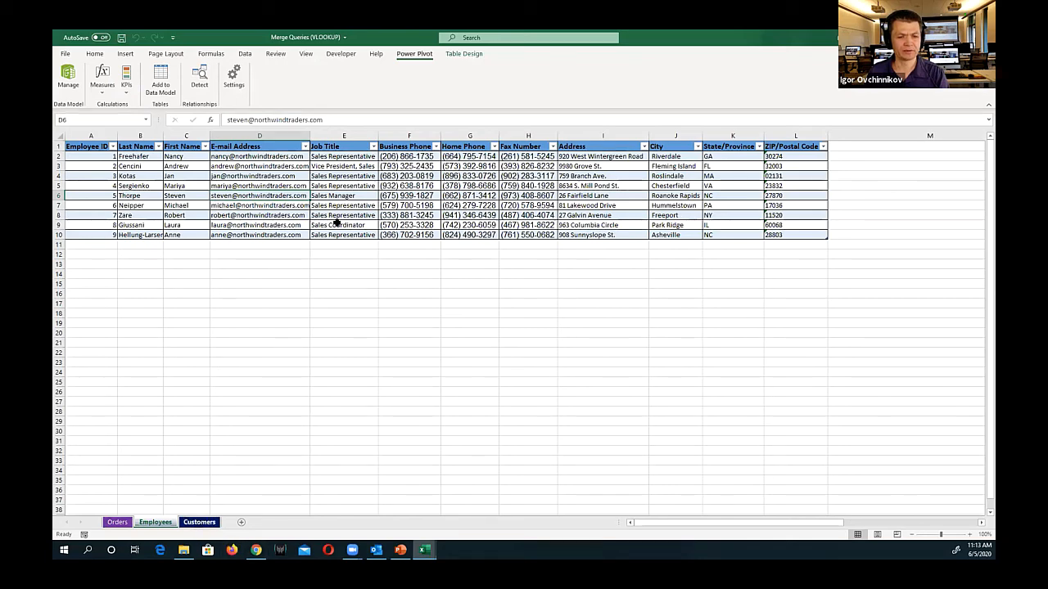
{"action": "left_click", "coordinate": [198, 522]}
{"action": "left_click", "coordinate": [336, 224]}
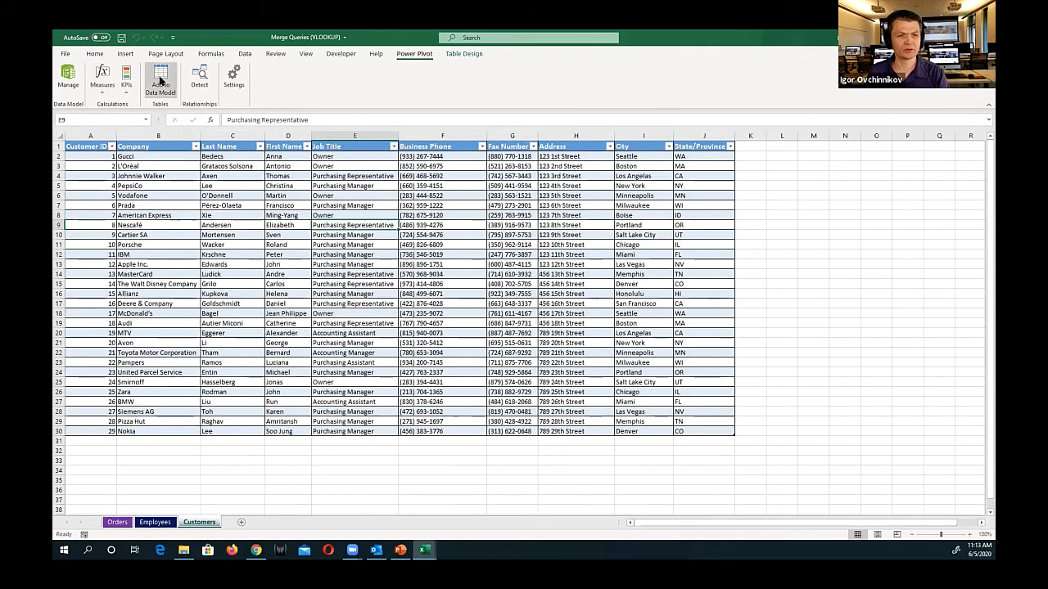
{"action": "left_click", "coordinate": [161, 80]}
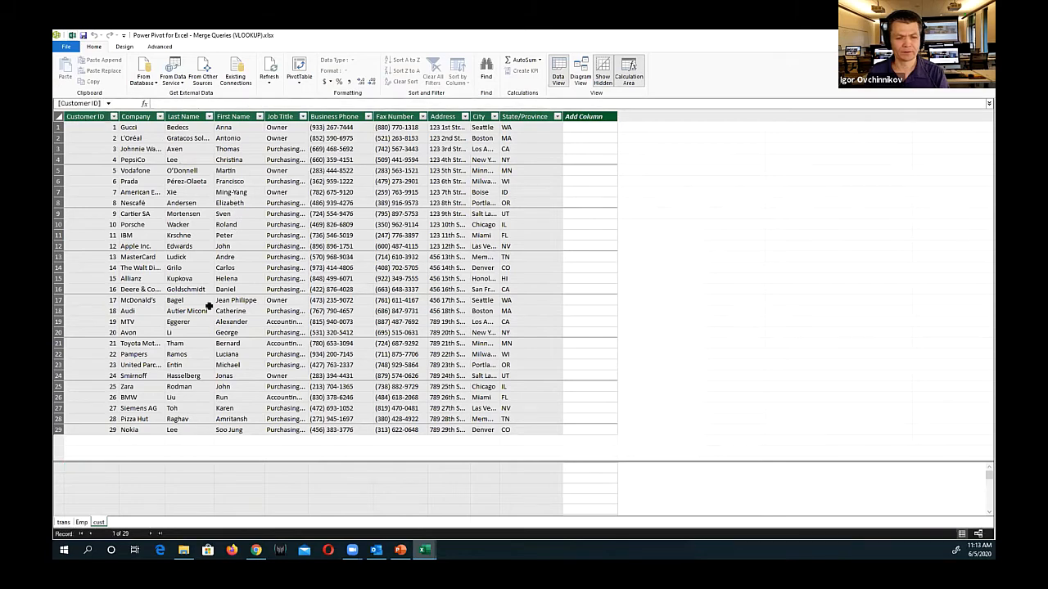
Display the Data Model as a diagram and lengthen the Emp, trans and cust table boxes to show all their fields
{"action": "left_click", "coordinate": [582, 75]}
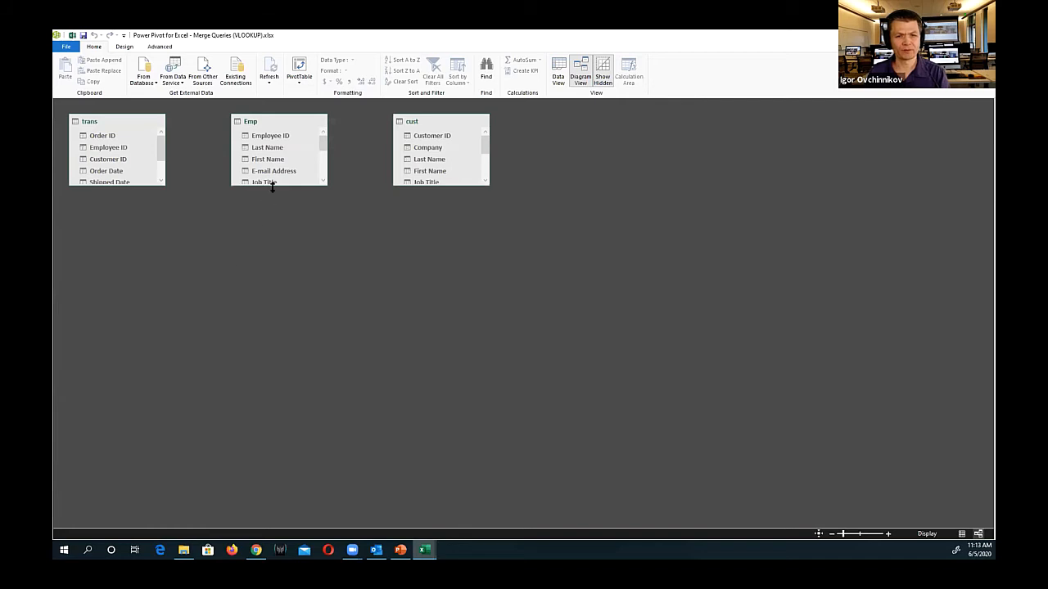
{"action": "left_click_drag", "start_coordinate": [273, 186], "coordinate": [266, 313]}
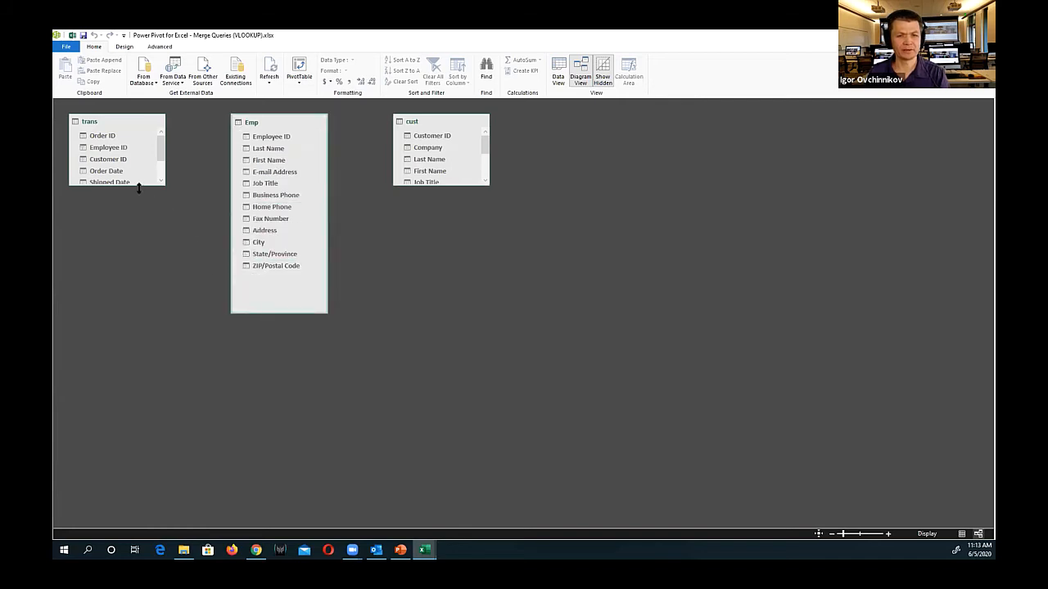
{"action": "left_click_drag", "start_coordinate": [140, 187], "coordinate": [138, 332]}
{"action": "left_click_drag", "start_coordinate": [454, 185], "coordinate": [441, 295]}
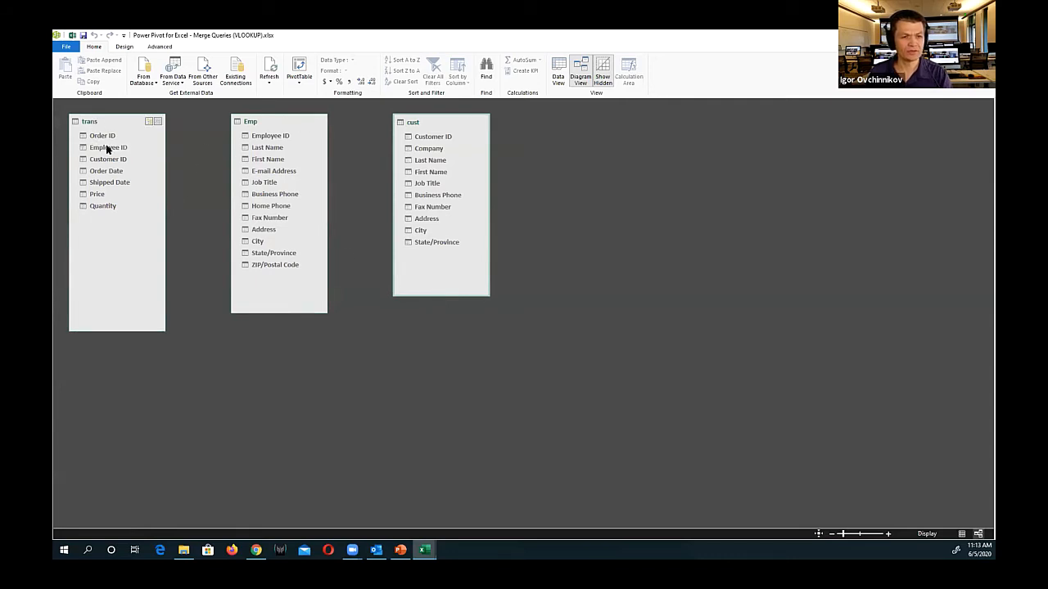
Relate trans to Emp through Employee ID and to cust through Customer ID
{"action": "left_click_drag", "start_coordinate": [106, 149], "coordinate": [269, 139]}
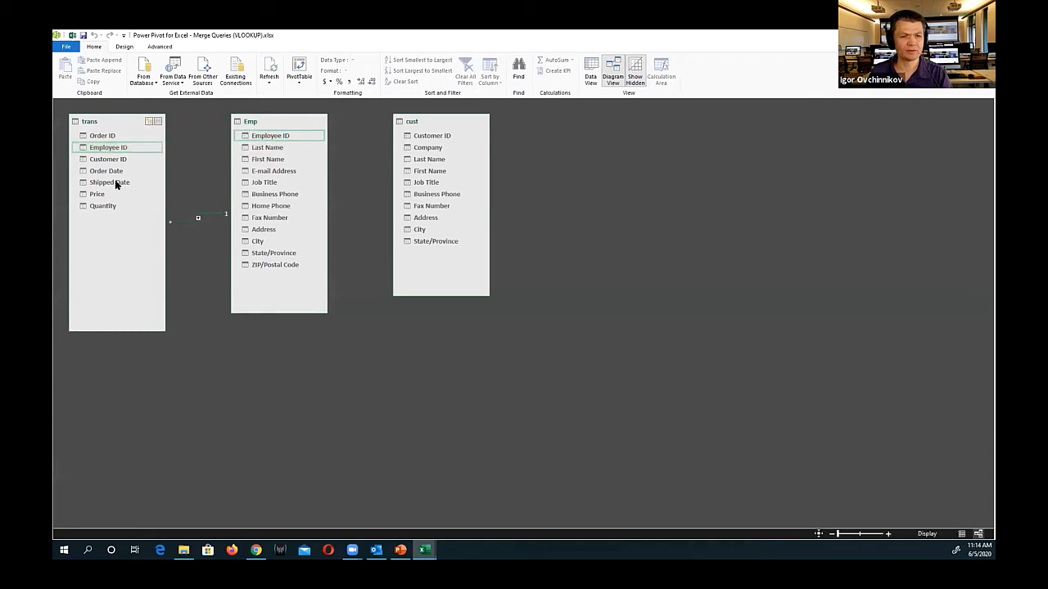
{"action": "left_click_drag", "start_coordinate": [92, 163], "coordinate": [432, 132]}
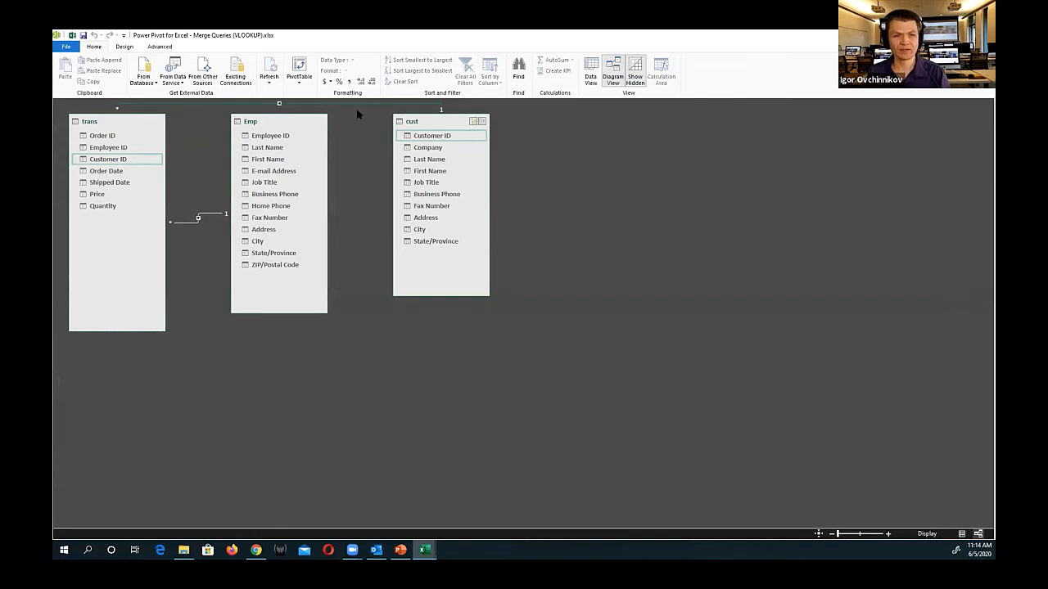
Create a PivotTable from the Data Model on a new worksheet
{"action": "left_click", "coordinate": [300, 85]}
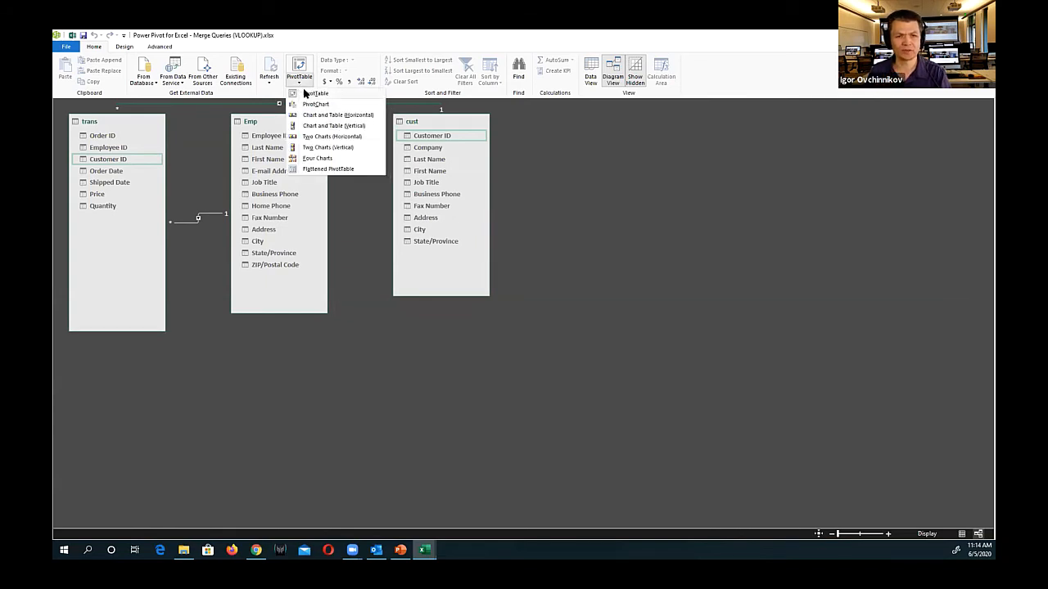
{"action": "left_click", "coordinate": [307, 95]}
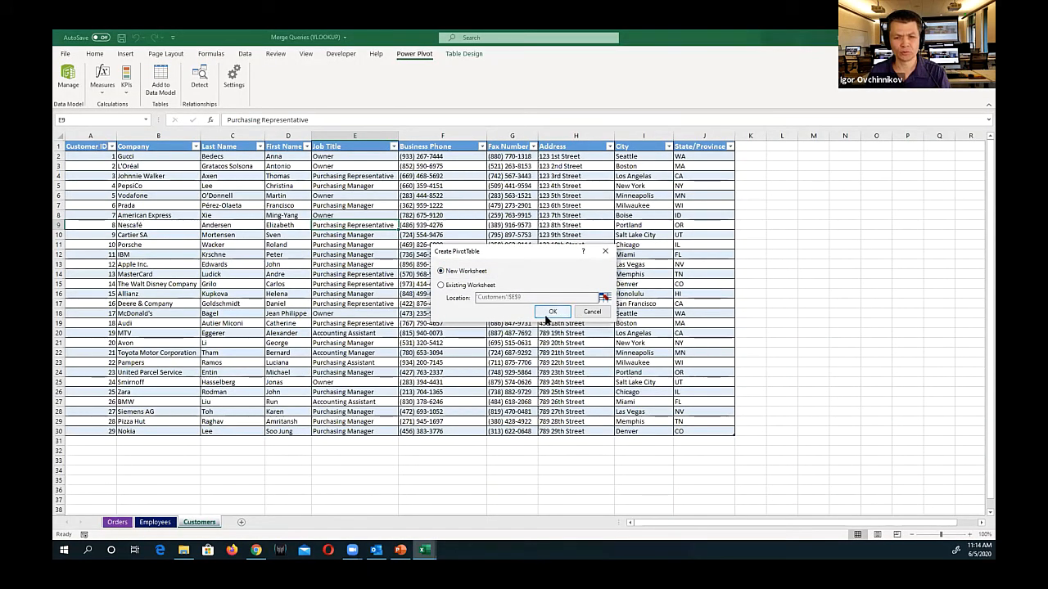
{"action": "left_click", "coordinate": [551, 312]}
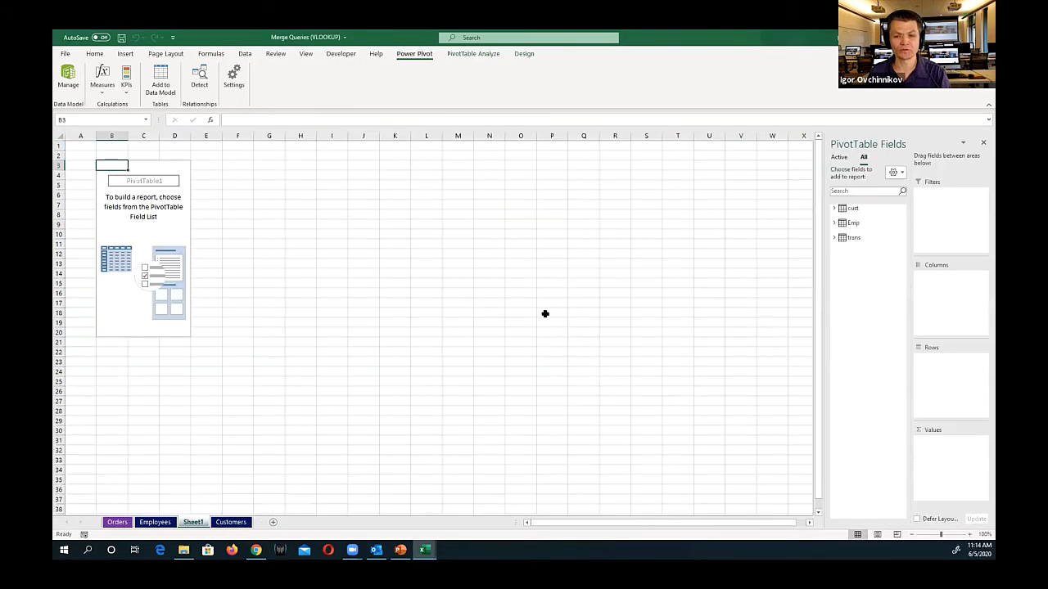
Expand the cust, Emp and trans tables in the PivotTable field list to show their fields
{"action": "left_click", "coordinate": [833, 208]}
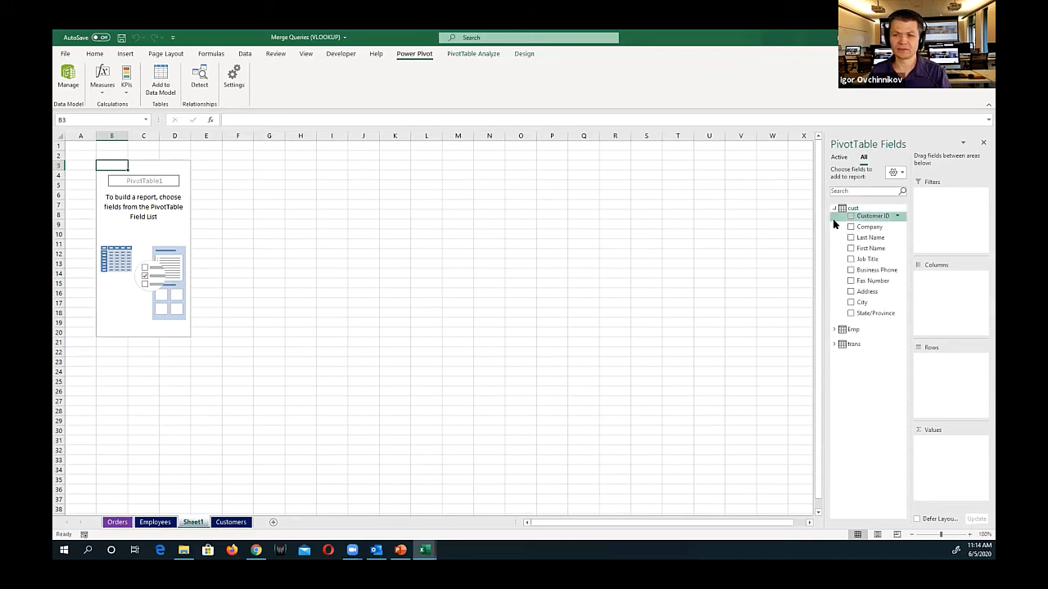
{"action": "left_click", "coordinate": [833, 329]}
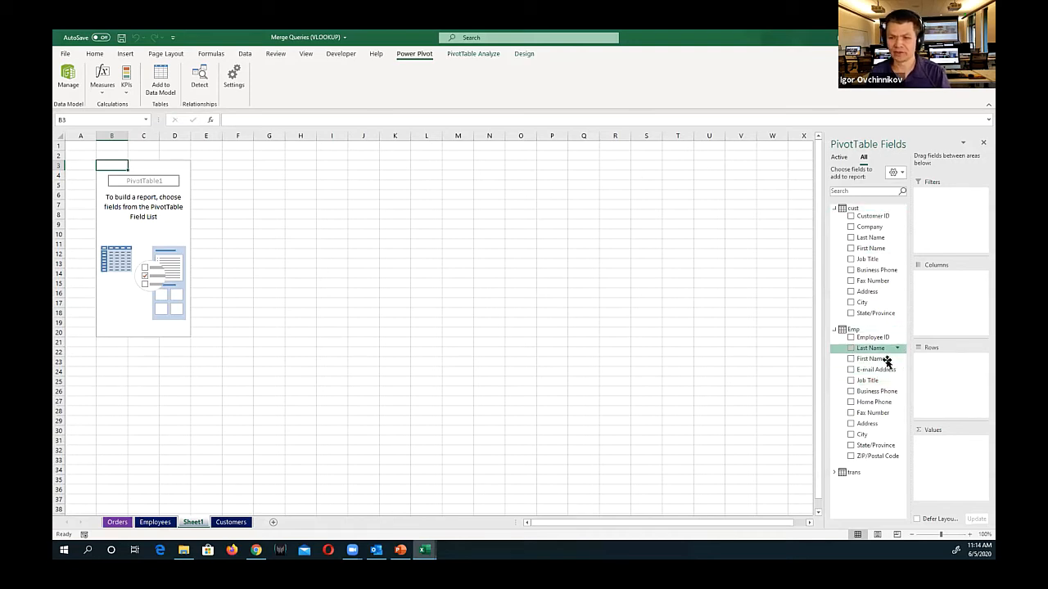
{"action": "left_click", "coordinate": [834, 476]}
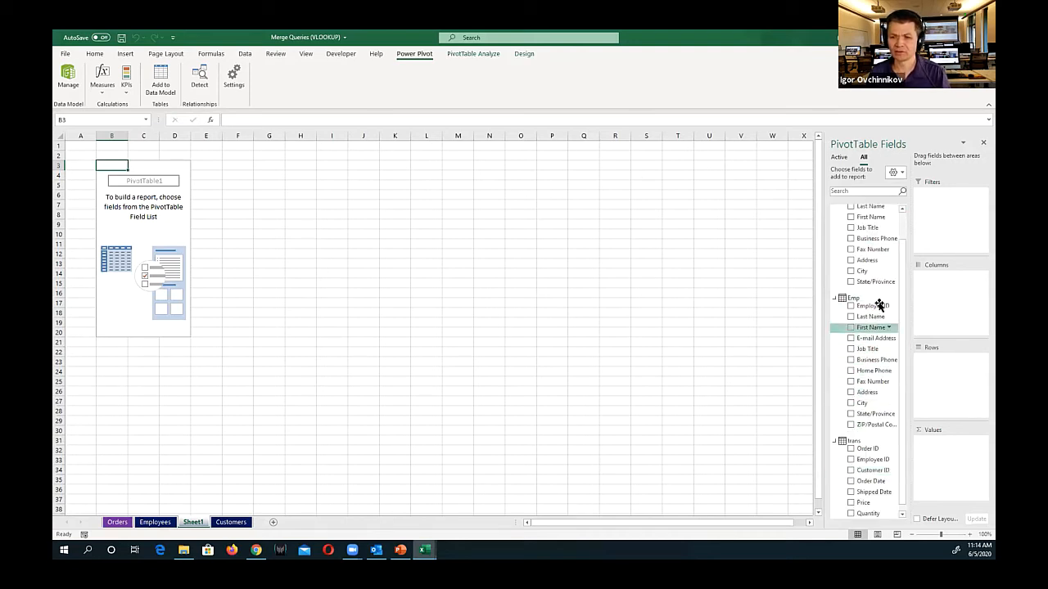
{"action": "scroll", "coordinate": [903, 246], "scroll_direction": "down", "scroll_amount": 1}
{"action": "scroll", "coordinate": [896, 229], "scroll_direction": "up", "scroll_amount": 1}
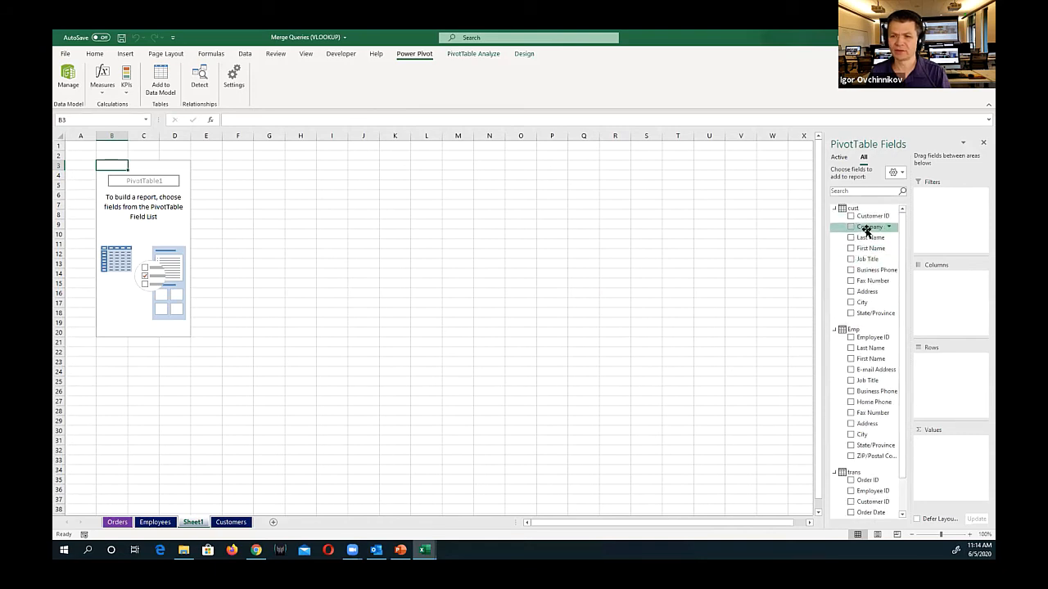
Lay out the PivotTable with Company from cust as rows, the sum of Quantity from trans as values and State/Province from Emp as columns
{"action": "left_click_drag", "start_coordinate": [868, 227], "coordinate": [928, 363]}
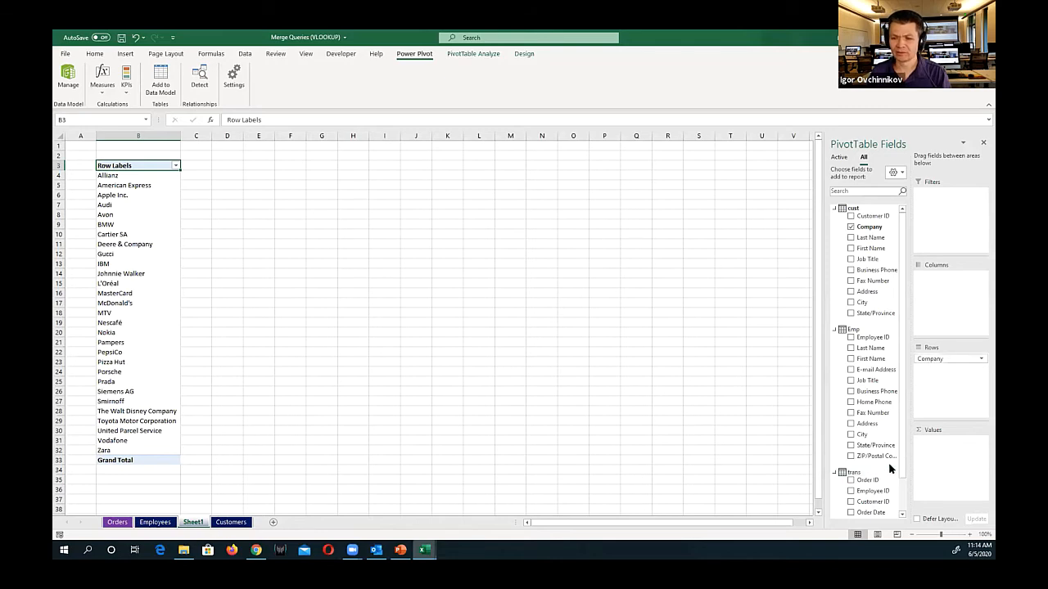
{"action": "left_click_drag", "start_coordinate": [901, 453], "coordinate": [899, 536]}
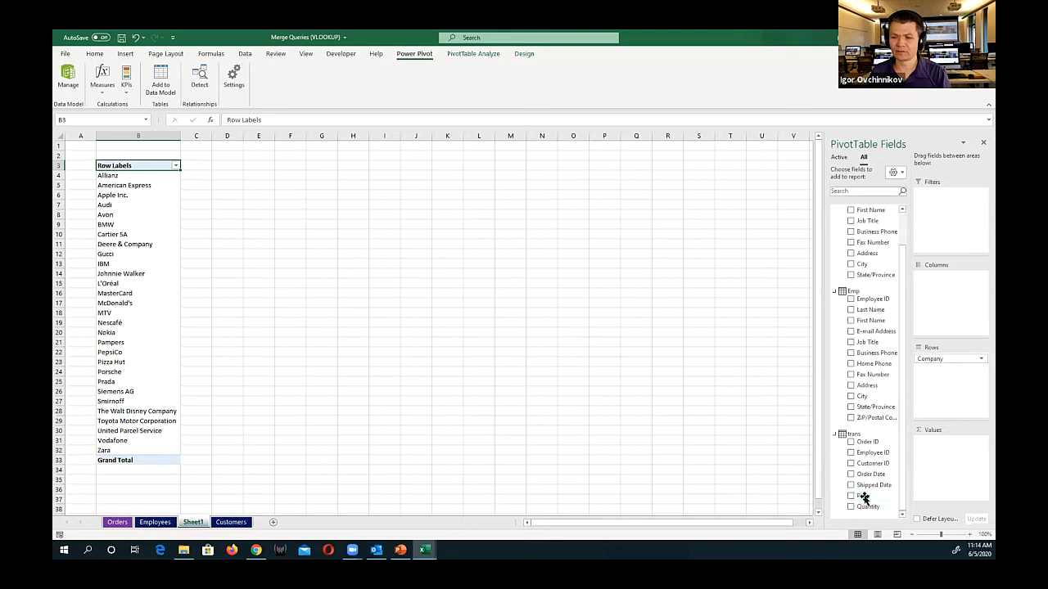
{"action": "left_click_drag", "start_coordinate": [863, 497], "coordinate": [937, 476]}
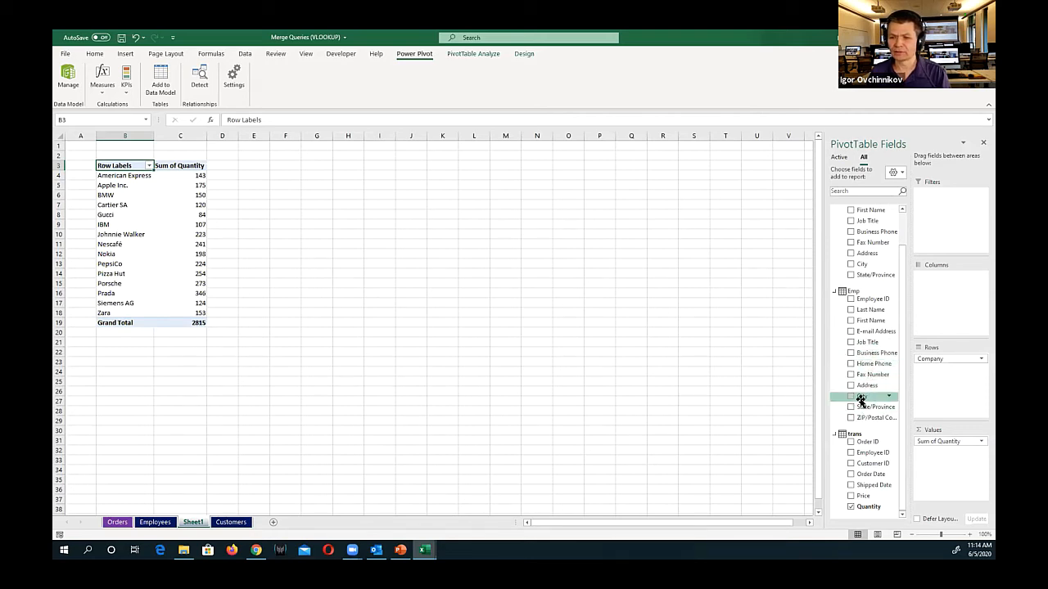
{"action": "left_click_drag", "start_coordinate": [861, 397], "coordinate": [937, 305]}
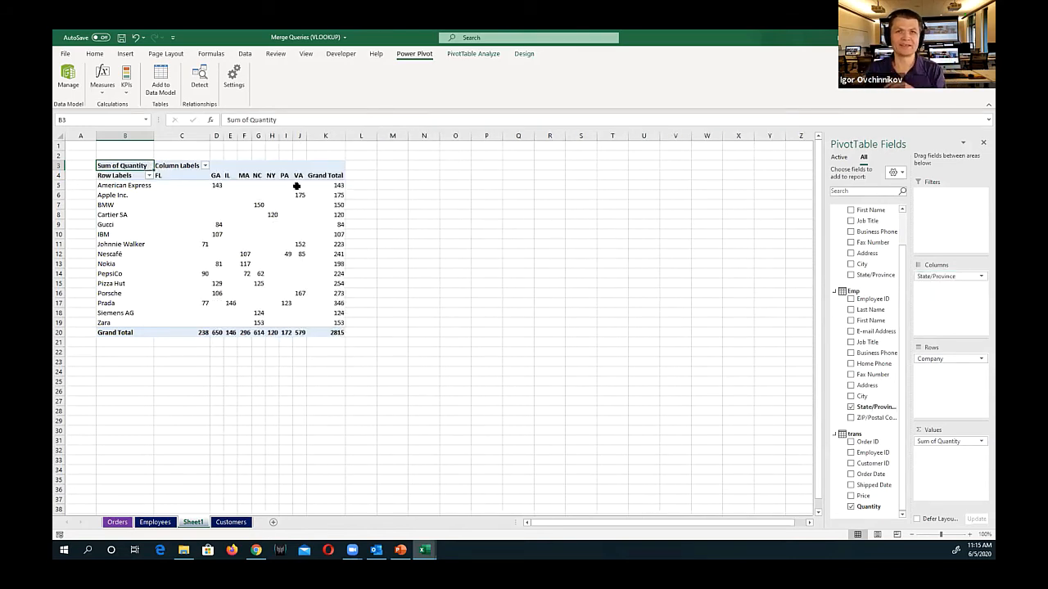
Switch to the Excel BI Presentation in PowerPoint and advance to the final slide about the next steps
{"action": "mouse_move", "coordinate": [296, 186]}
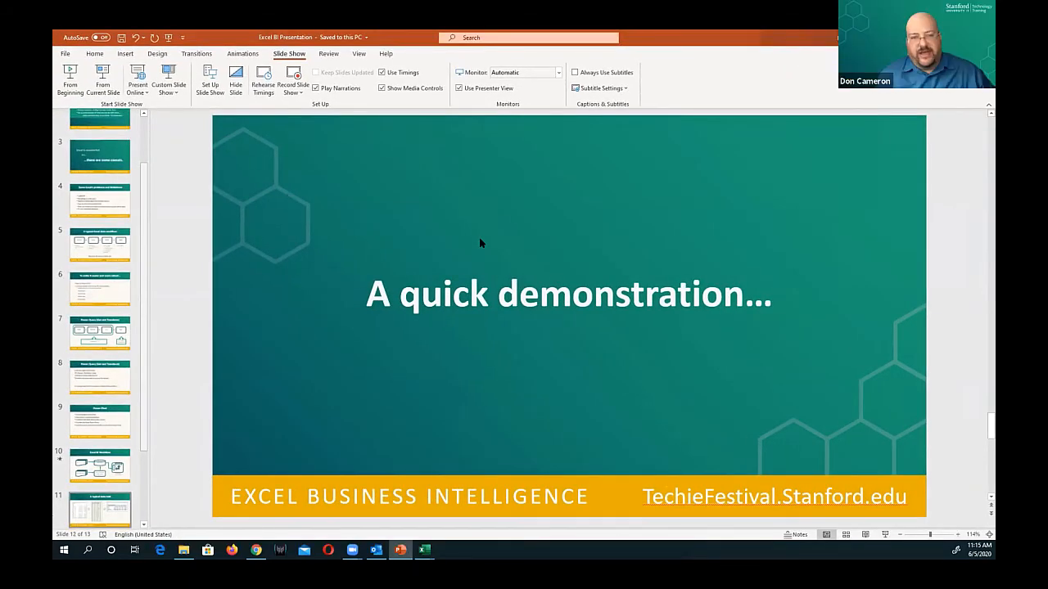
{"action": "key", "text": "Page_Down"}
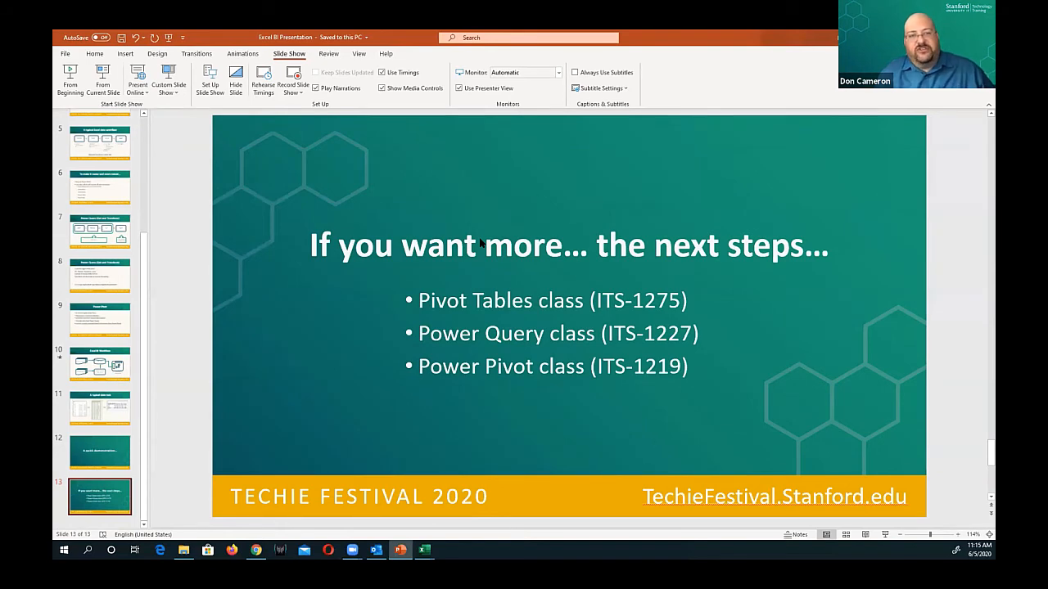
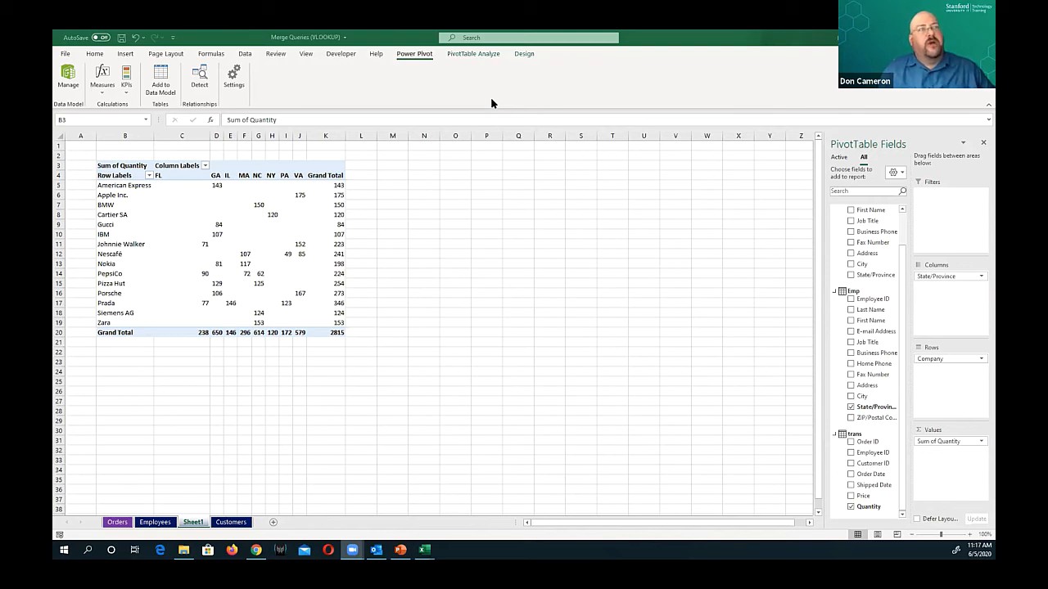
Mark the Get & Transform Data commands with a blue rectangle and arrow, circle Power Pivot, and clear the annotations
{"action": "left_click", "coordinate": [381, 248]}
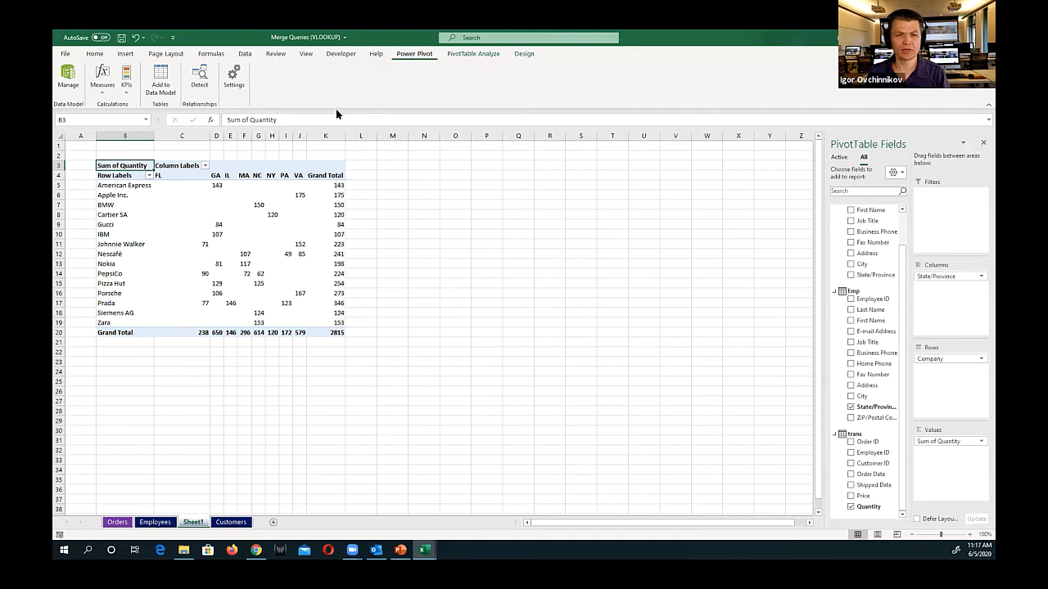
{"action": "left_click", "coordinate": [245, 54]}
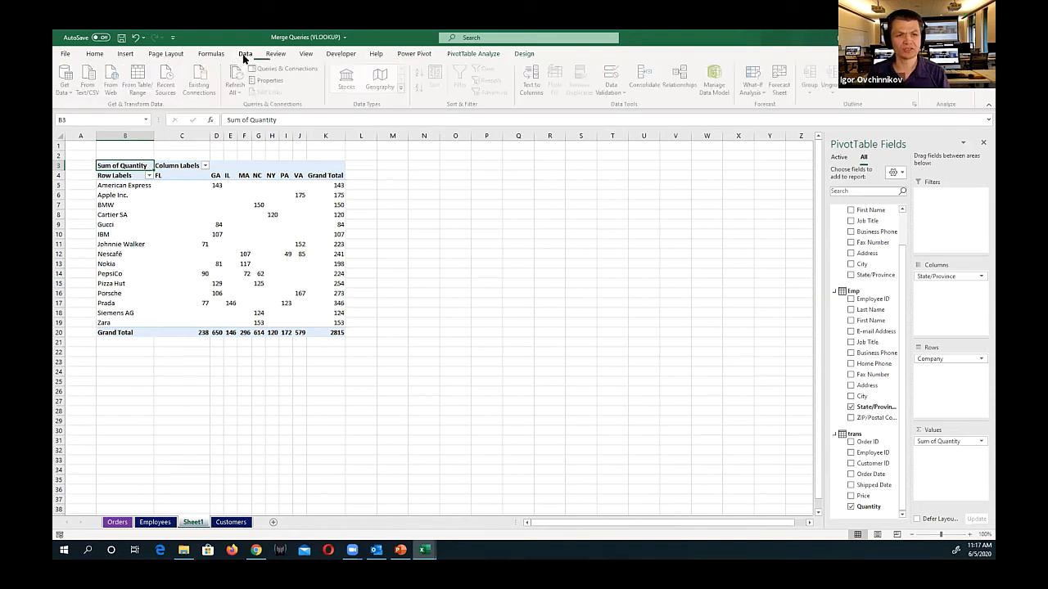
{"action": "left_click", "coordinate": [90, 88]}
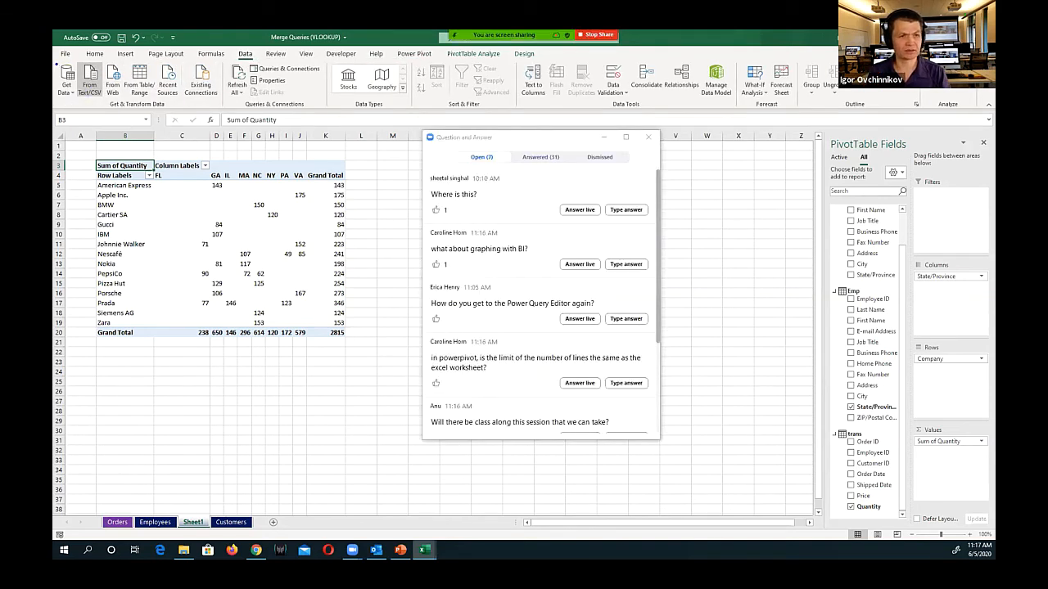
{"action": "left_click_drag", "start_coordinate": [54, 62], "coordinate": [224, 114]}
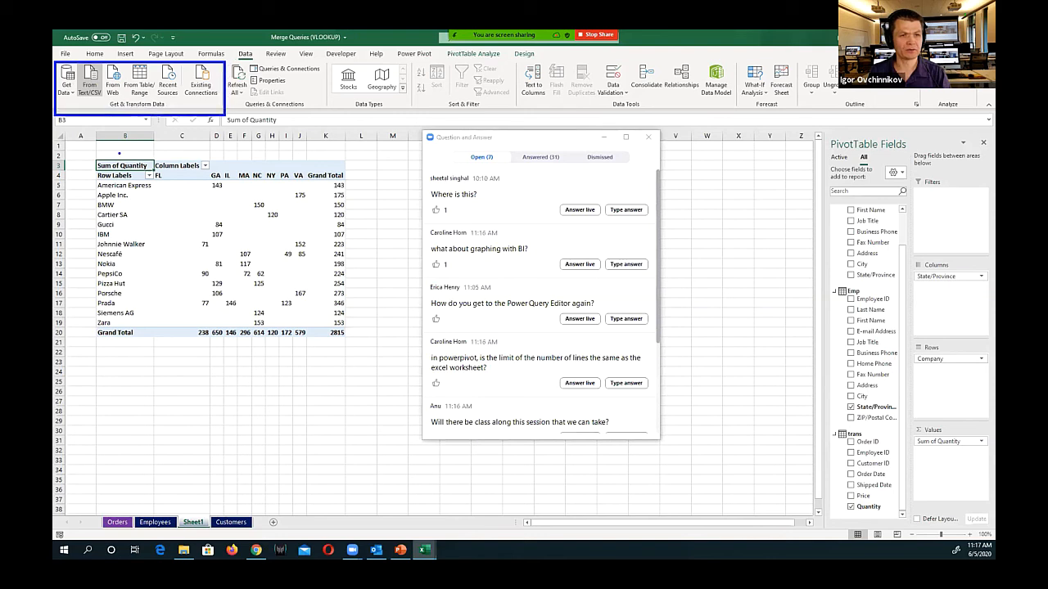
{"action": "left_click_drag", "start_coordinate": [119, 153], "coordinate": [130, 119]}
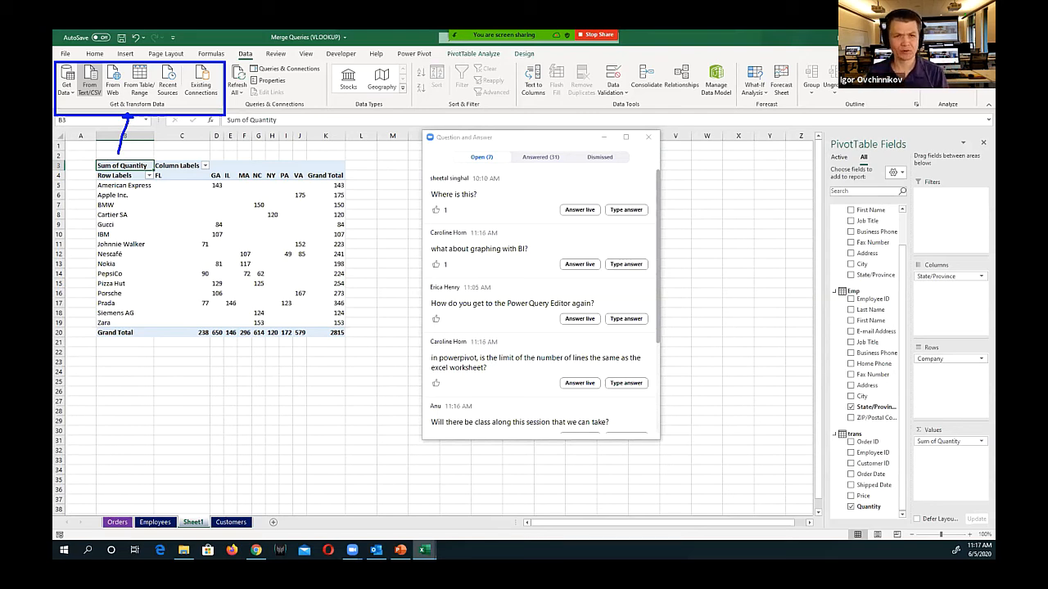
{"action": "mouse_move", "coordinate": [412, 42]}
{"action": "left_mouse_down"}
{"action": "mouse_move", "coordinate": [389, 45]}
{"action": "mouse_move", "coordinate": [447, 65]}
{"action": "mouse_move", "coordinate": [427, 42]}
{"action": "left_mouse_up"}
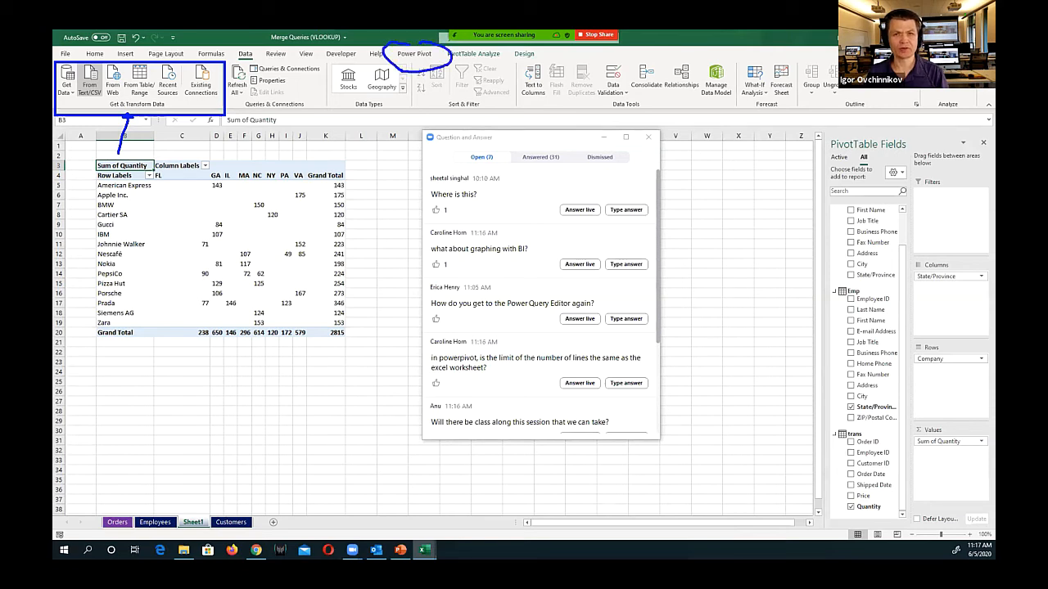
{"action": "key", "text": "Escape"}
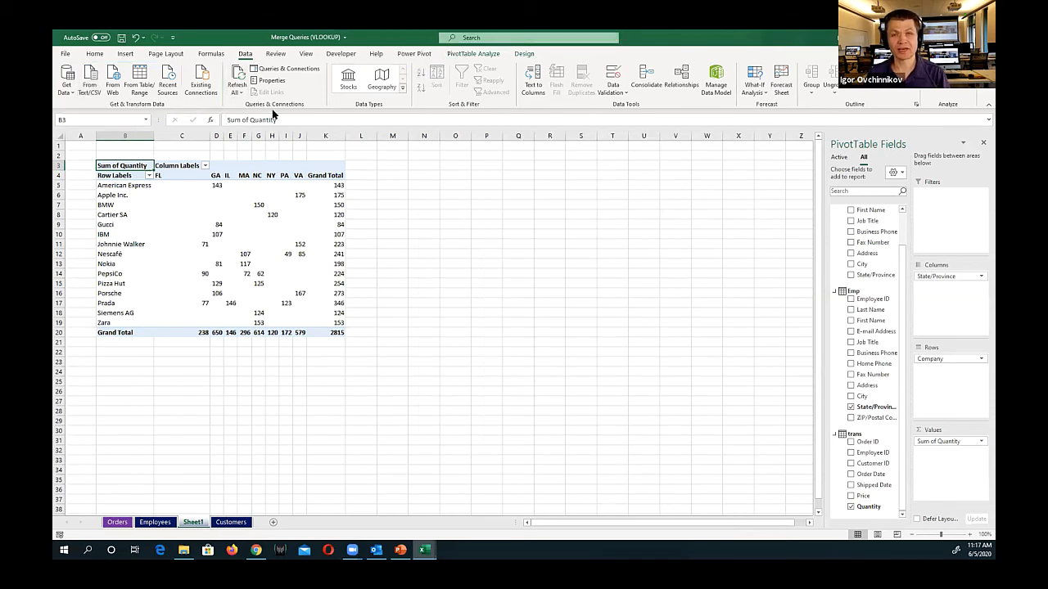
Inspect the Microsoft Power Pivot for Excel entry among the COM add-ins in Excel Options and leave the list without applying changes
{"action": "left_click", "coordinate": [65, 54]}
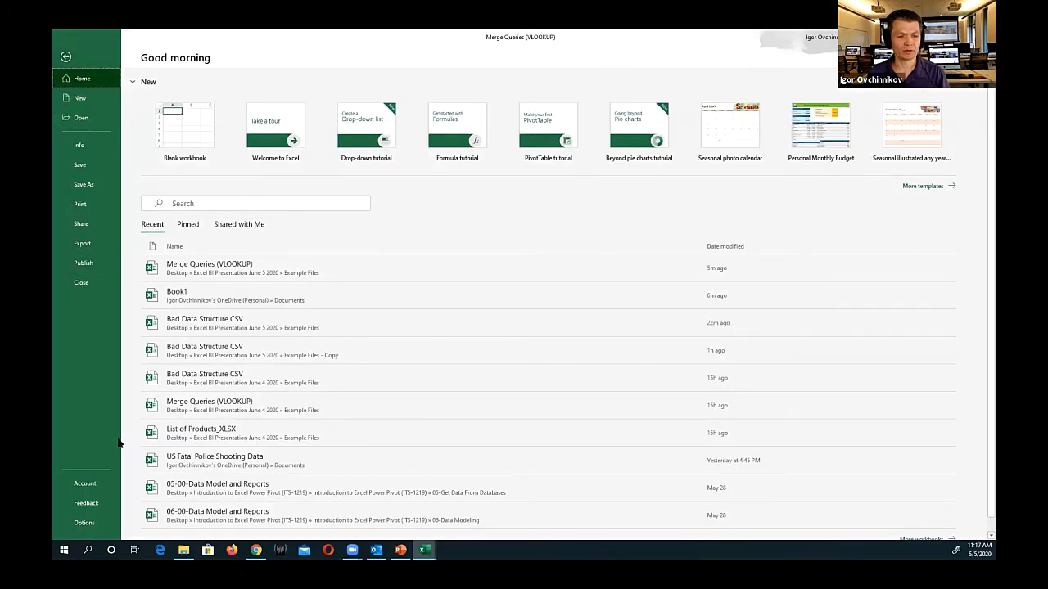
{"action": "left_click", "coordinate": [80, 526]}
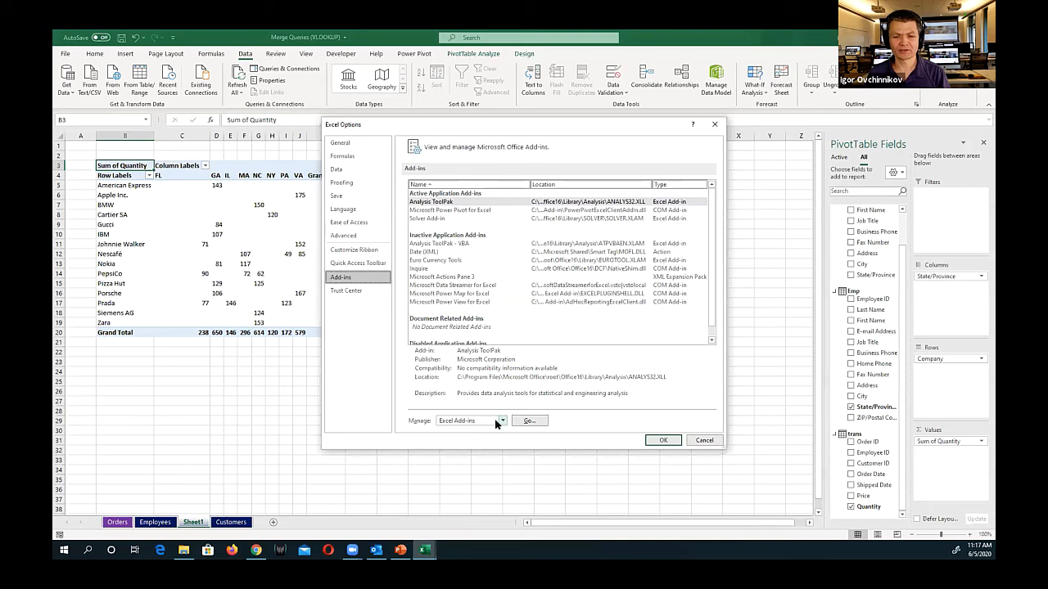
{"action": "left_click", "coordinate": [500, 421]}
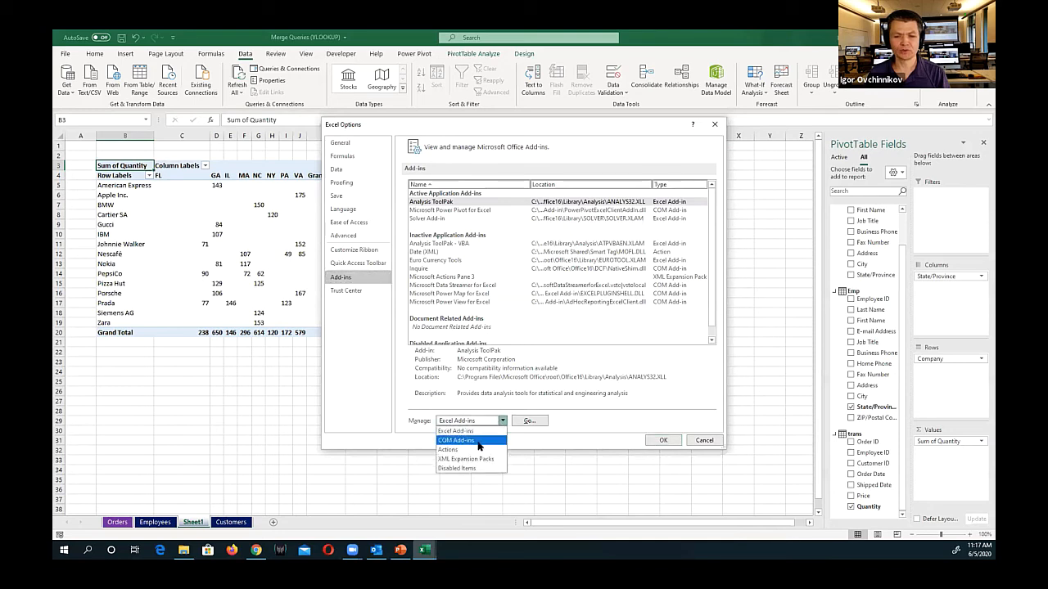
{"action": "left_click", "coordinate": [479, 442]}
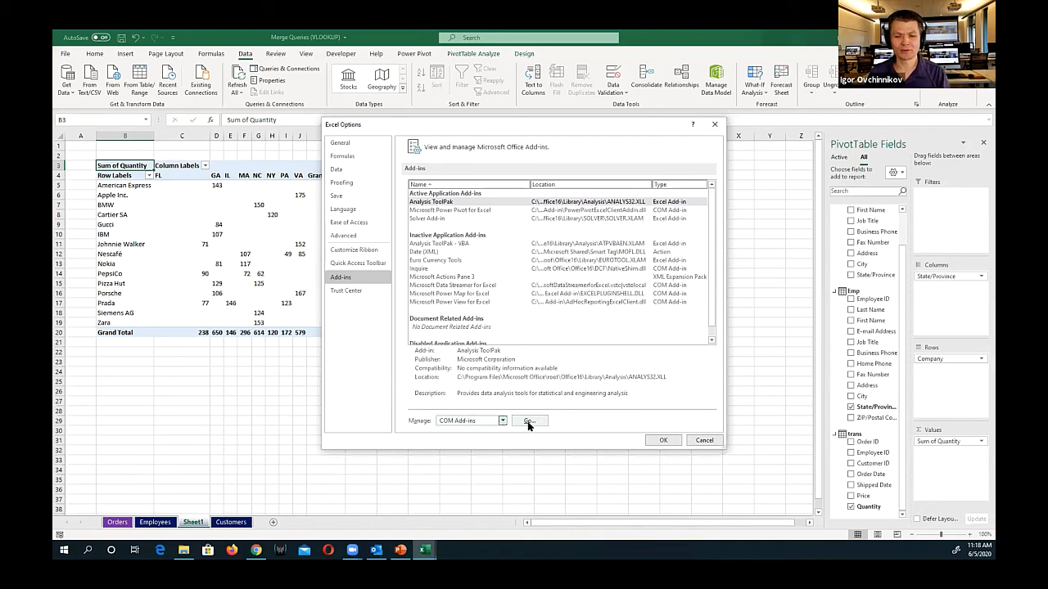
{"action": "left_click", "coordinate": [529, 421]}
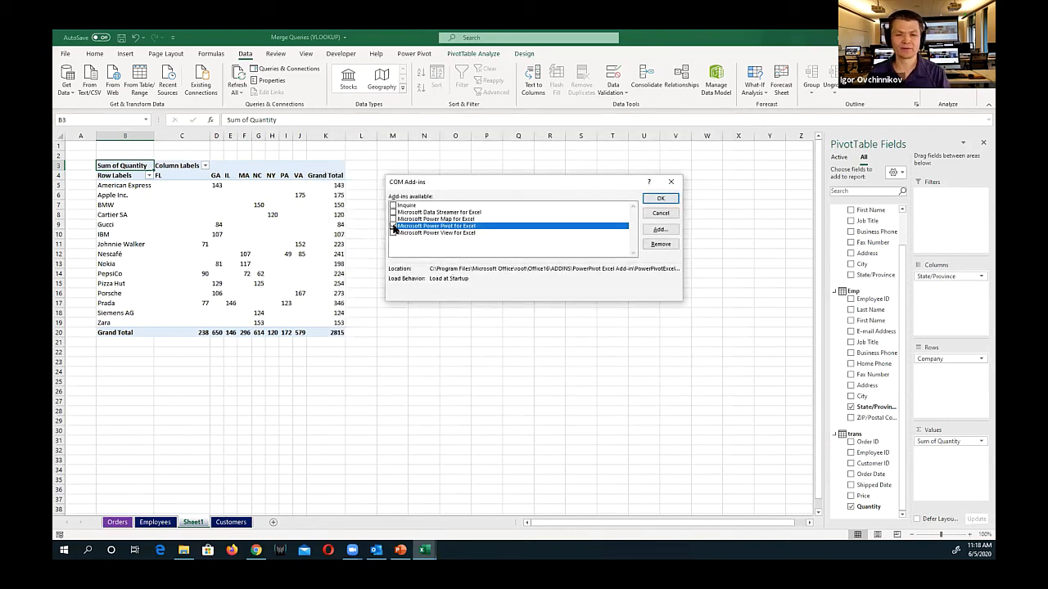
{"action": "left_click", "coordinate": [393, 227]}
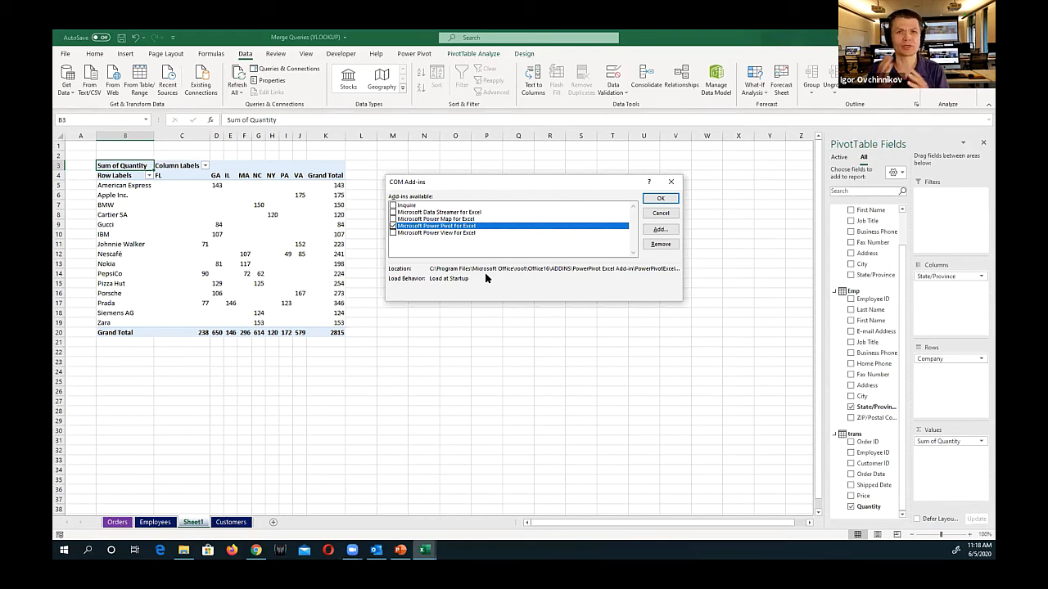
{"action": "left_click", "coordinate": [661, 214]}
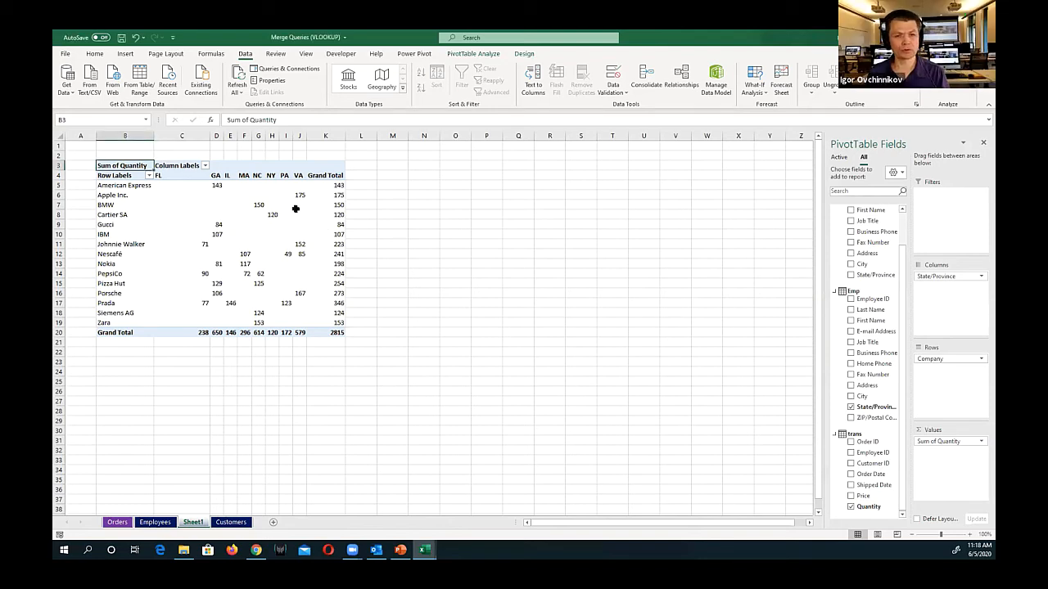
Remove State/Province from the PivotTable's columns
{"action": "left_click", "coordinate": [259, 244]}
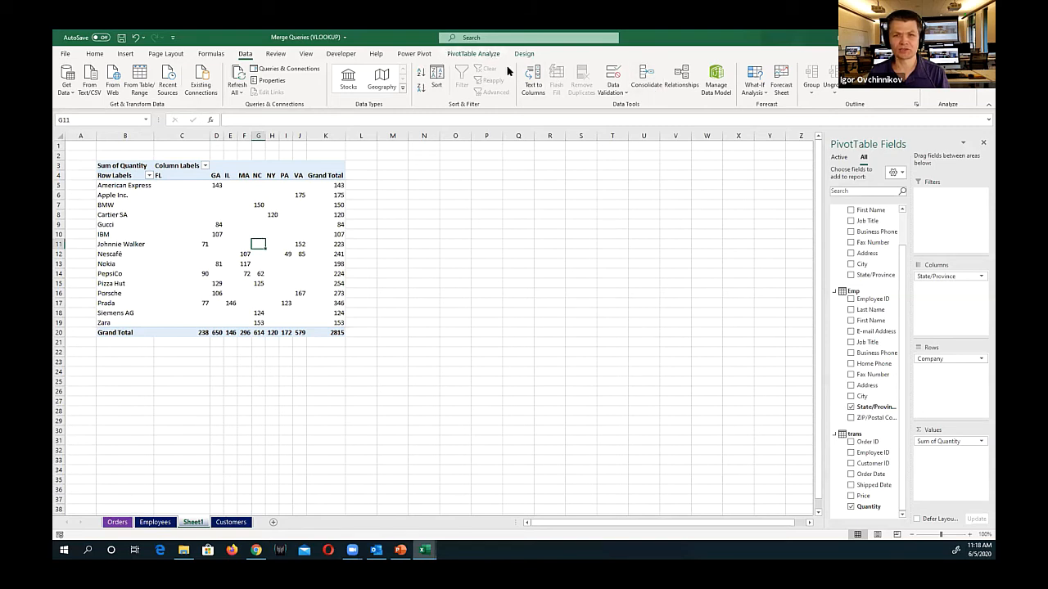
{"action": "left_click", "coordinate": [478, 54]}
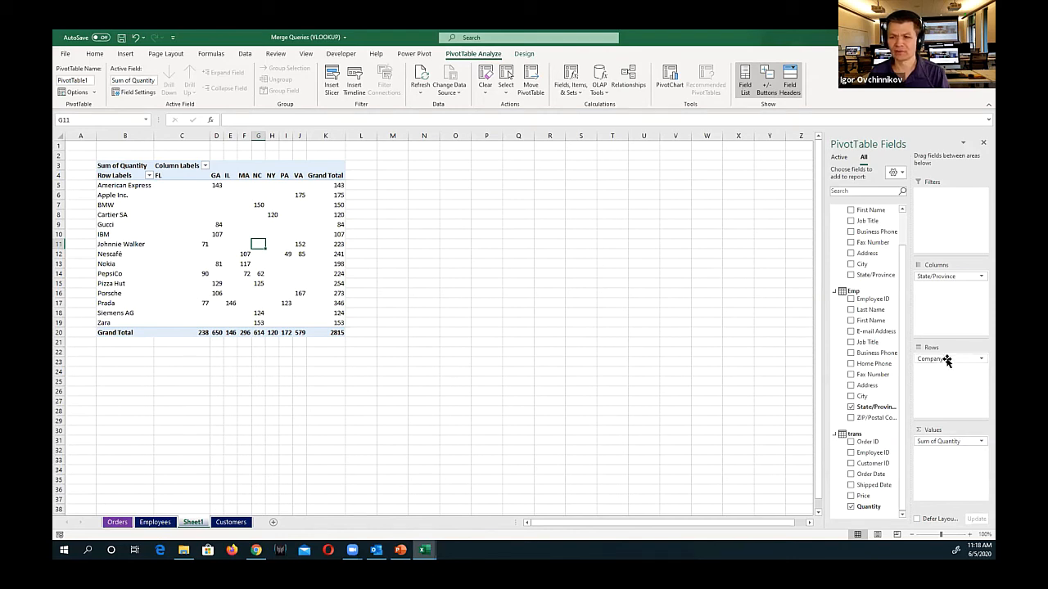
{"action": "left_click_drag", "start_coordinate": [953, 275], "coordinate": [684, 265]}
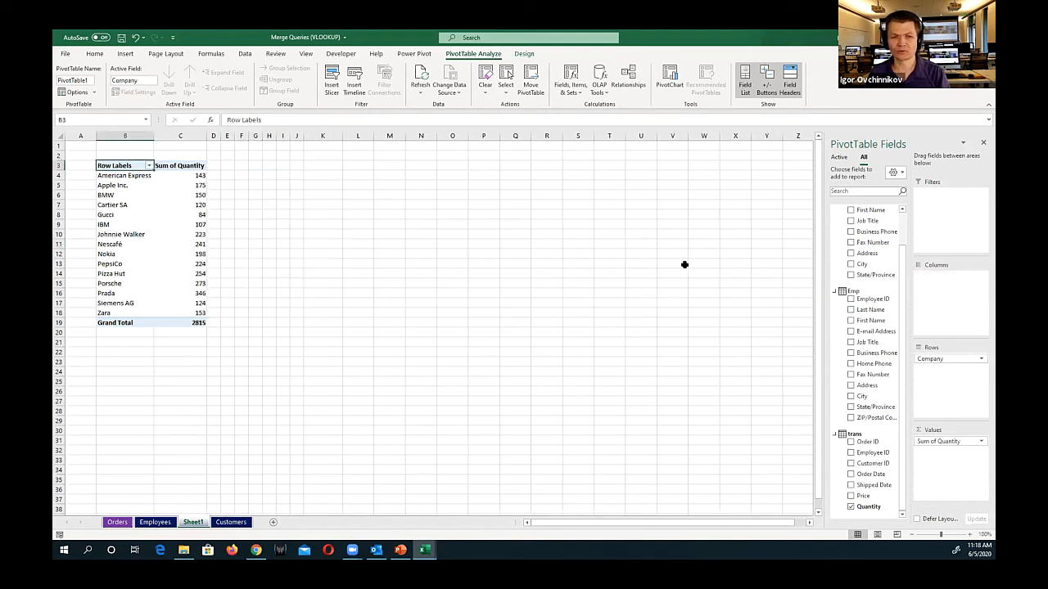
Insert a Clustered Column PivotChart from the PivotTable, place it beside the table and enlarge it
{"action": "left_click", "coordinate": [667, 82]}
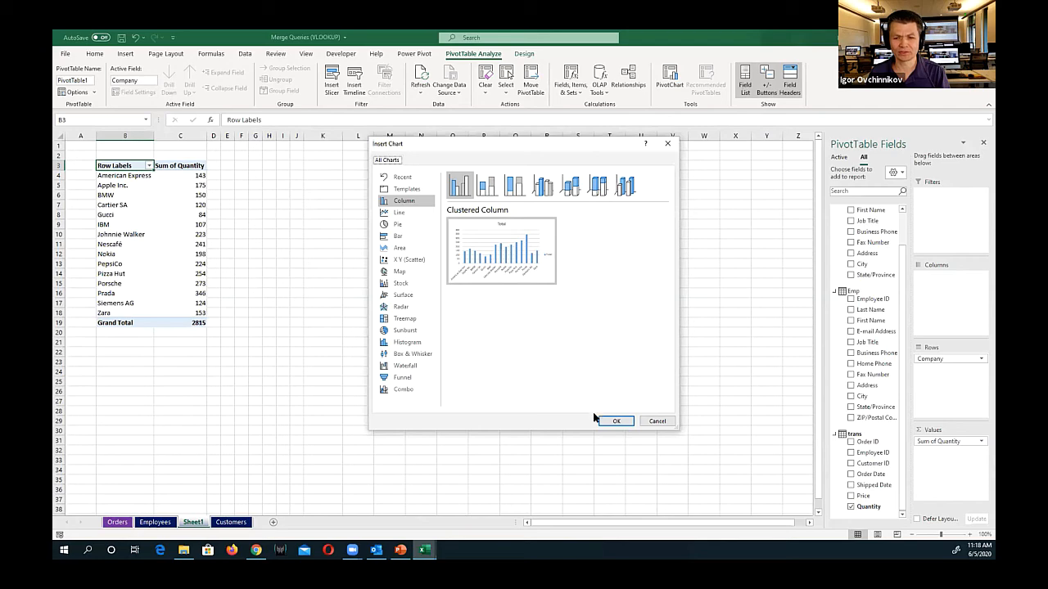
{"action": "left_click", "coordinate": [614, 421]}
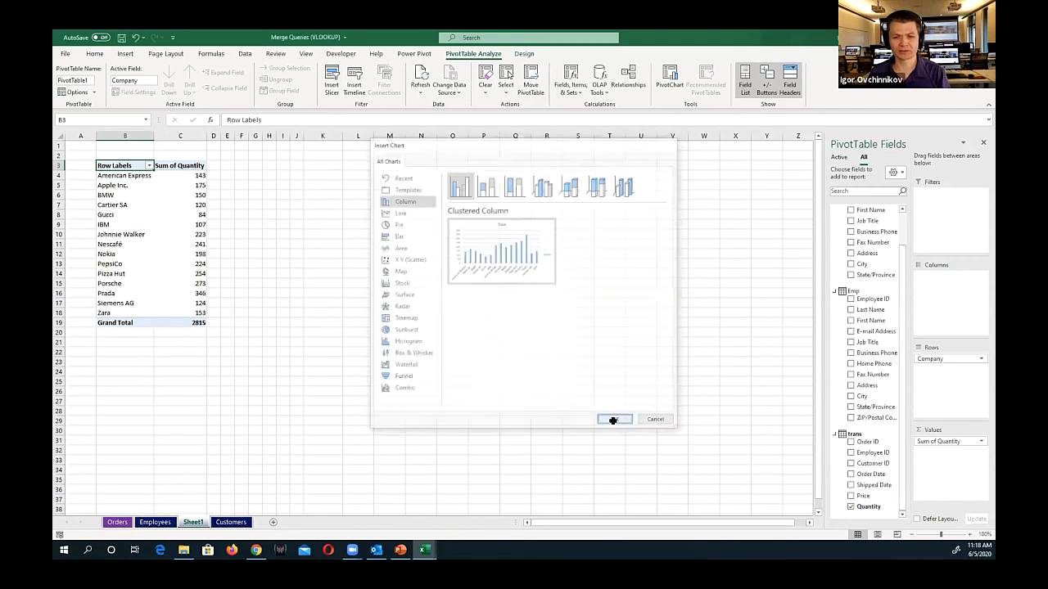
{"action": "left_click_drag", "start_coordinate": [555, 257], "coordinate": [615, 168]}
{"action": "left_click_drag", "start_coordinate": [551, 180], "coordinate": [575, 173]}
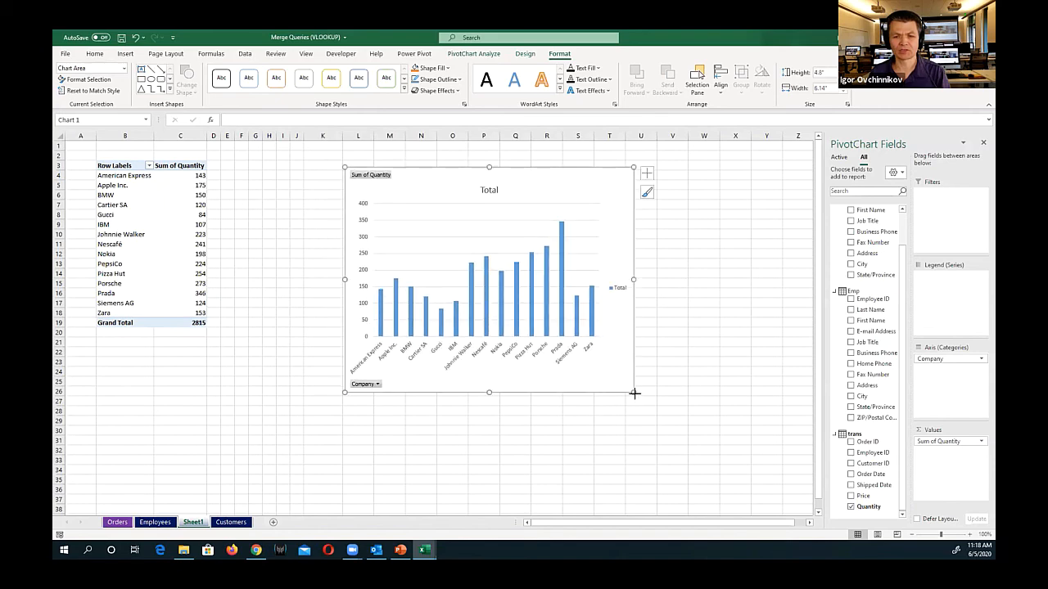
{"action": "left_click_drag", "start_coordinate": [635, 394], "coordinate": [673, 417]}
{"action": "left_click", "coordinate": [177, 227]}
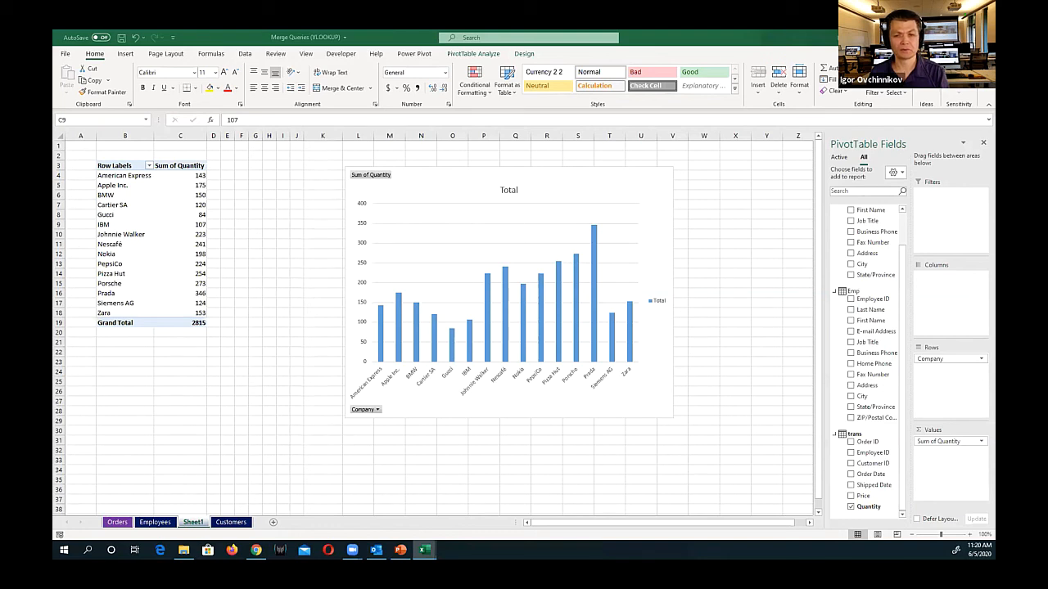
Apply the dark grey chart style with data labels in the bars to the PivotChart and enlarge the chart slightly toward the table
{"action": "left_click", "coordinate": [582, 185]}
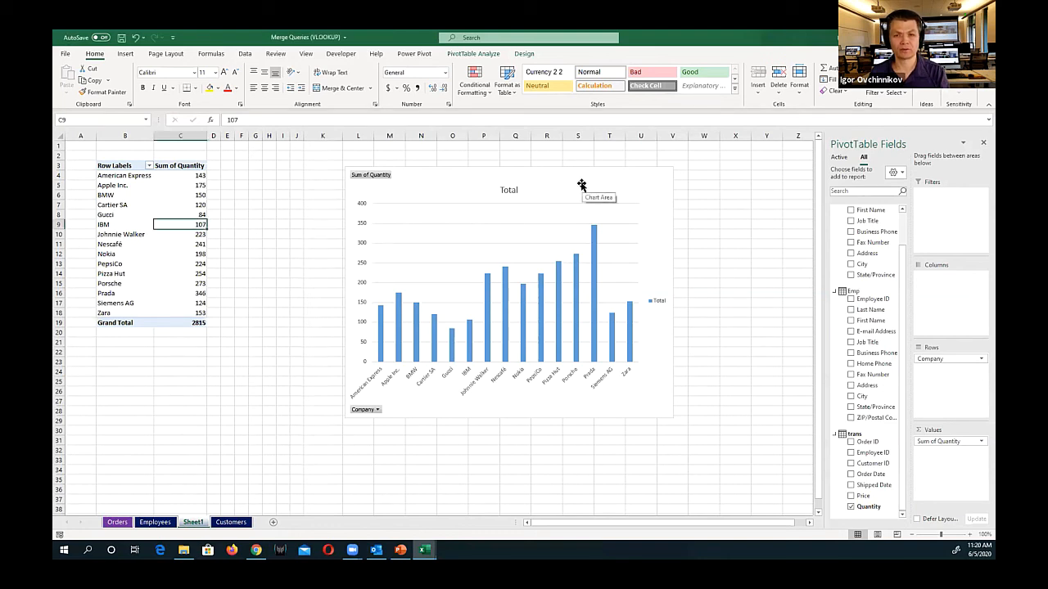
{"action": "left_click", "coordinate": [582, 185]}
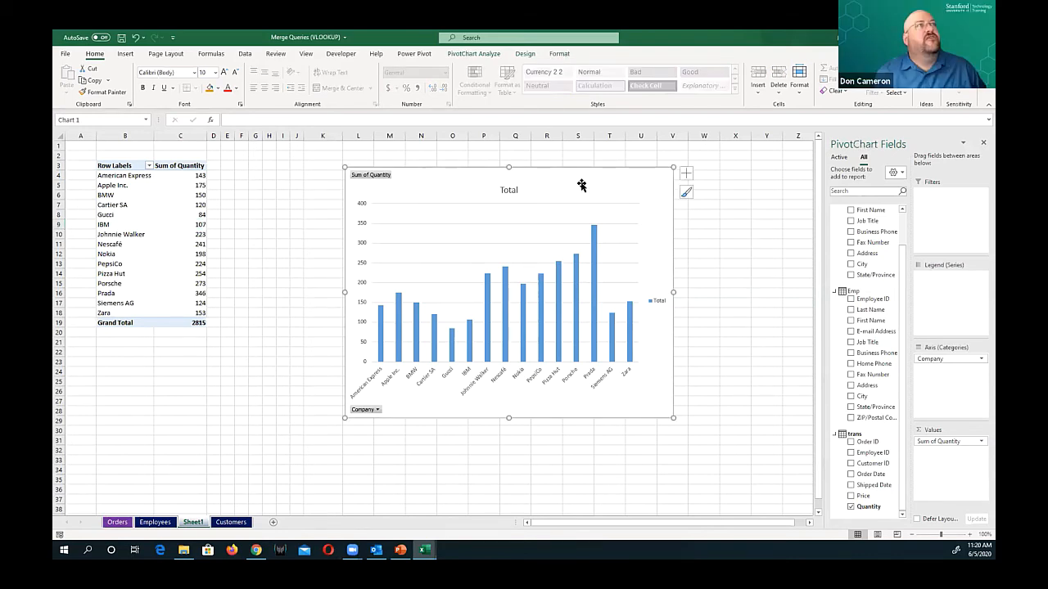
{"action": "left_click", "coordinate": [522, 51]}
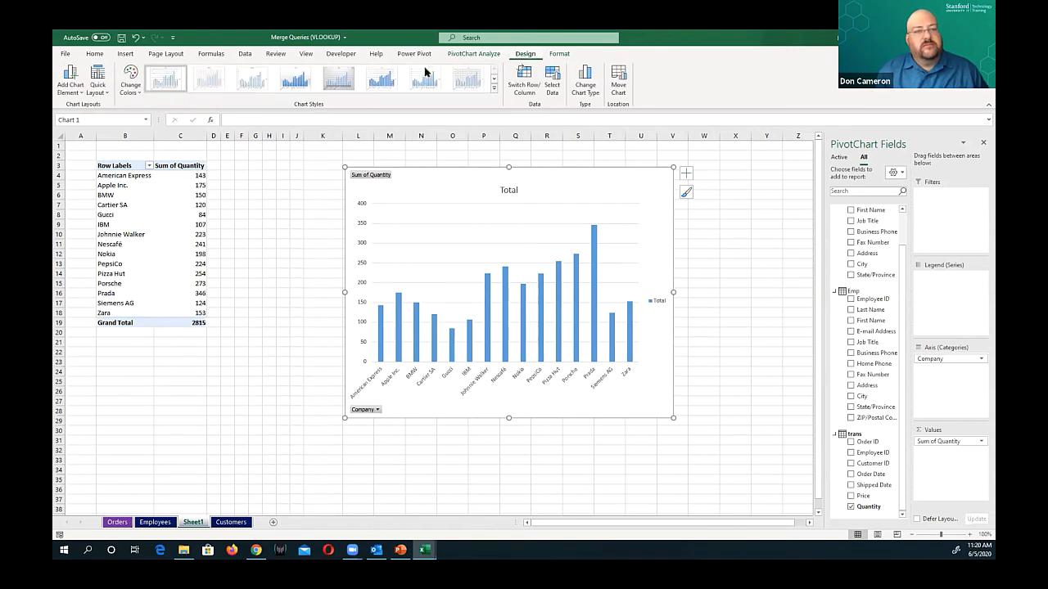
{"action": "left_click", "coordinate": [493, 89]}
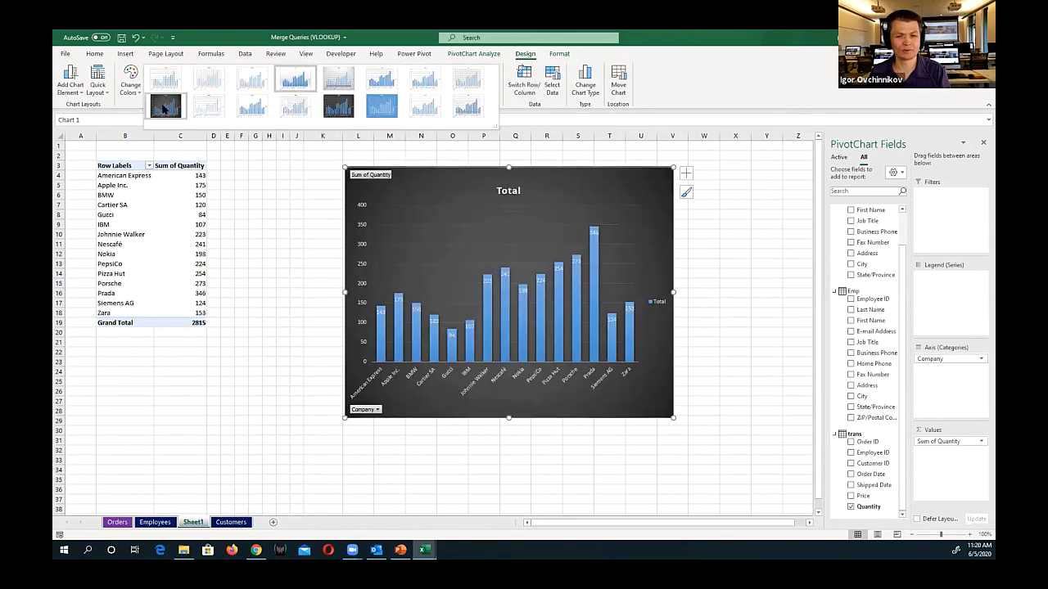
{"action": "left_click", "coordinate": [165, 109]}
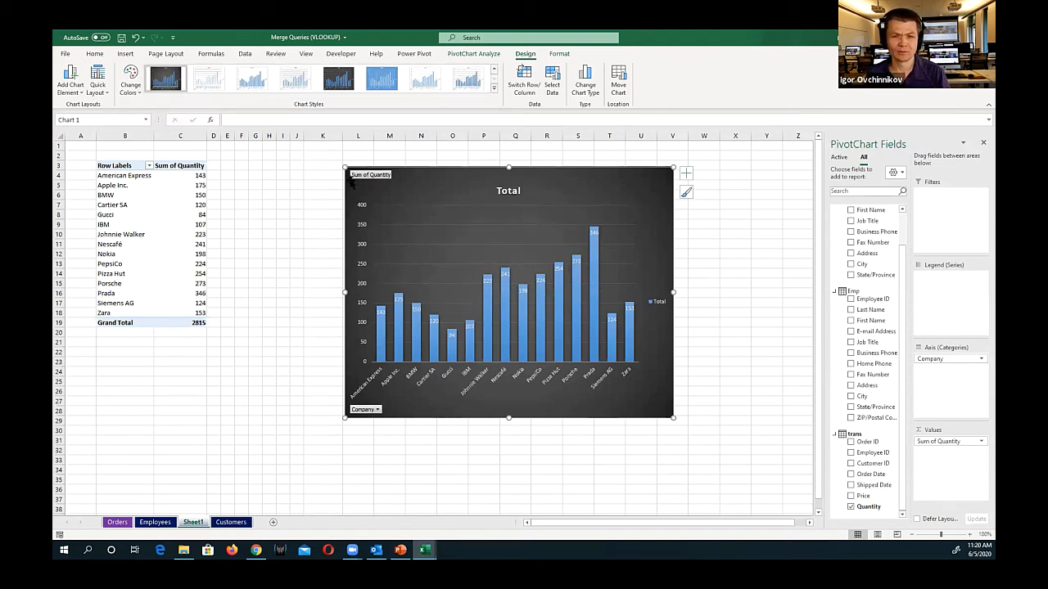
{"action": "left_click_drag", "start_coordinate": [344, 166], "coordinate": [326, 157]}
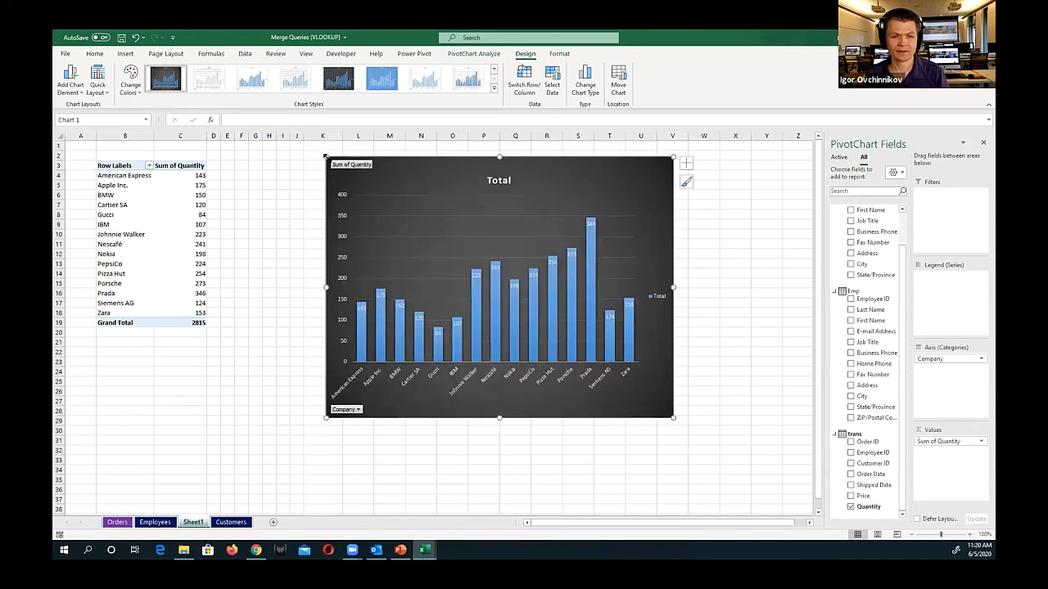